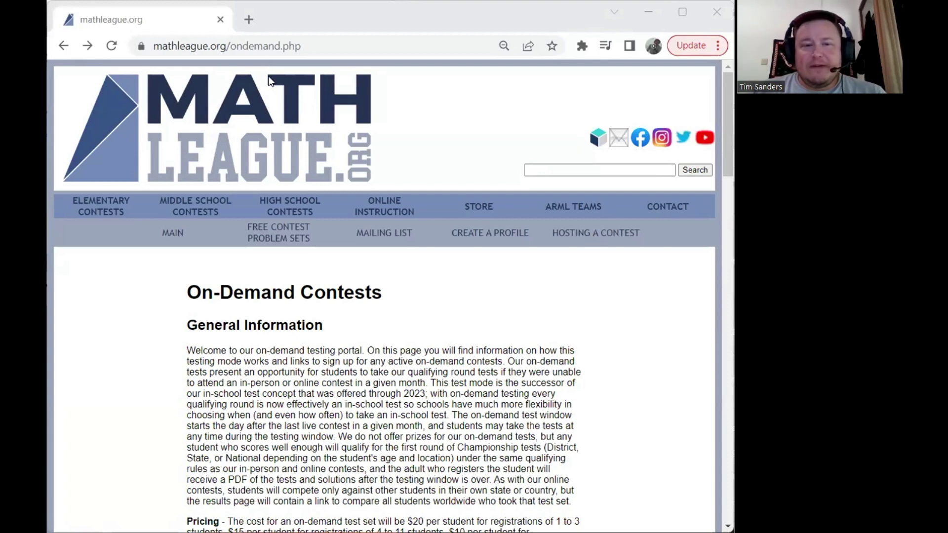
# Step: Open High School Contests in a background tab from On-Demand Contests and switch to it
pyautogui.scroll(-1, 167, 380)
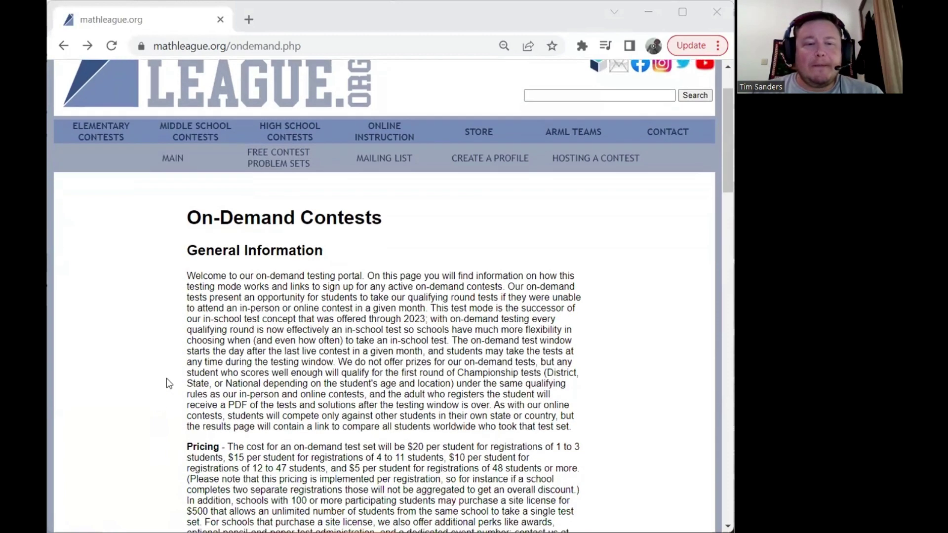
pyautogui.scroll(-3, 167, 383)
pyautogui.scroll(-8, 166, 377)
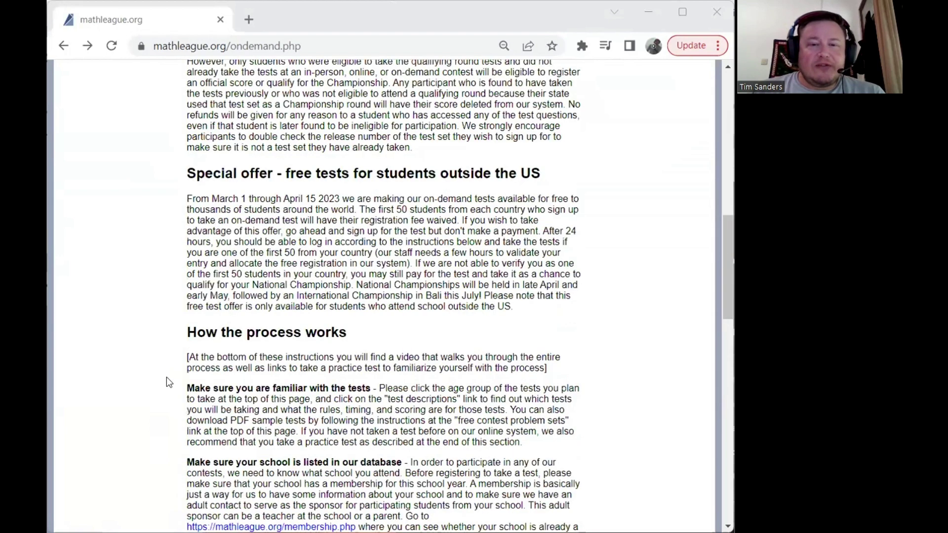
pyautogui.scroll(-5, 173, 134)
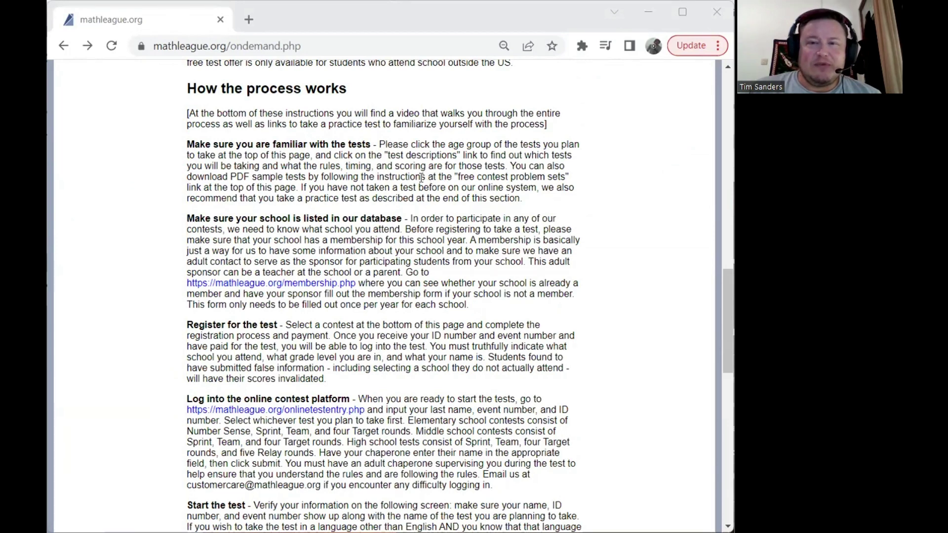
pyautogui.scroll(2, 420, 178)
pyautogui.scroll(15, 289, 204)
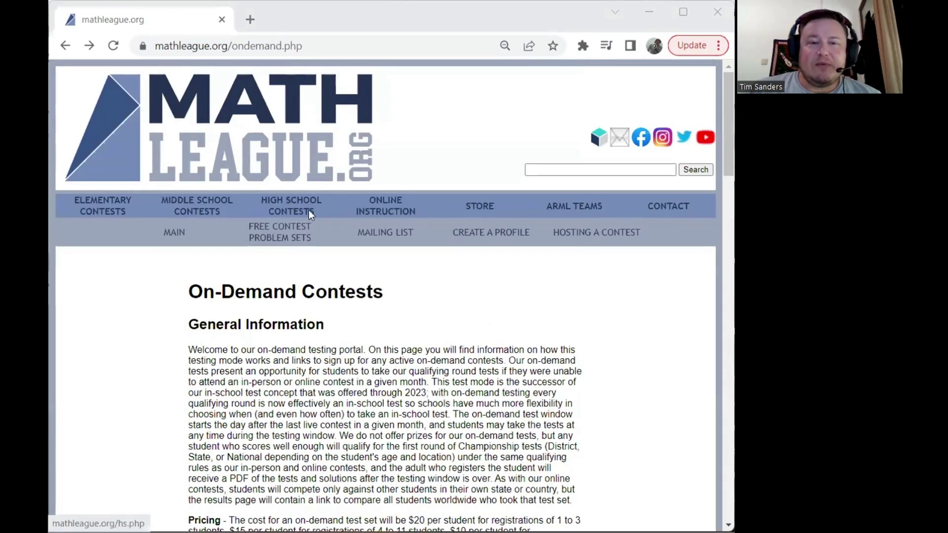
pyautogui.middleClick(309, 209)
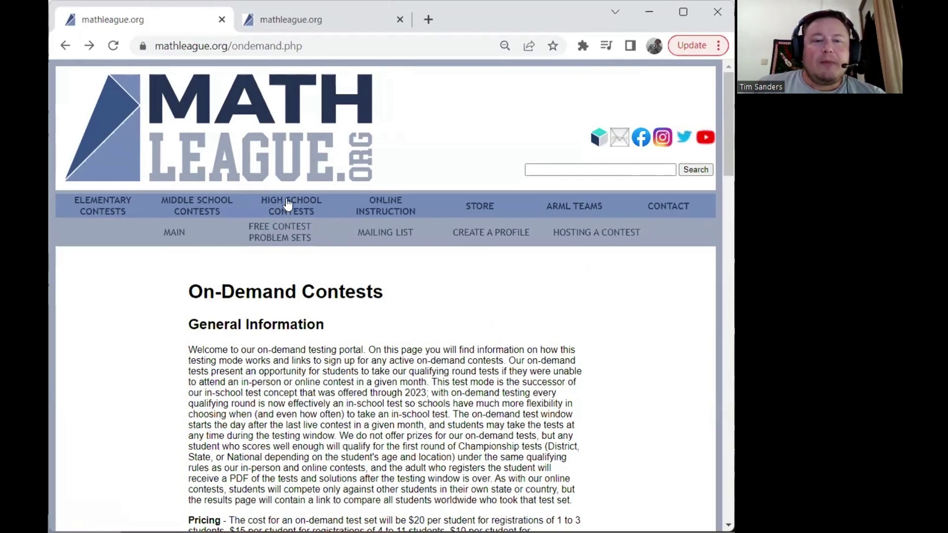
pyautogui.click(310, 23)
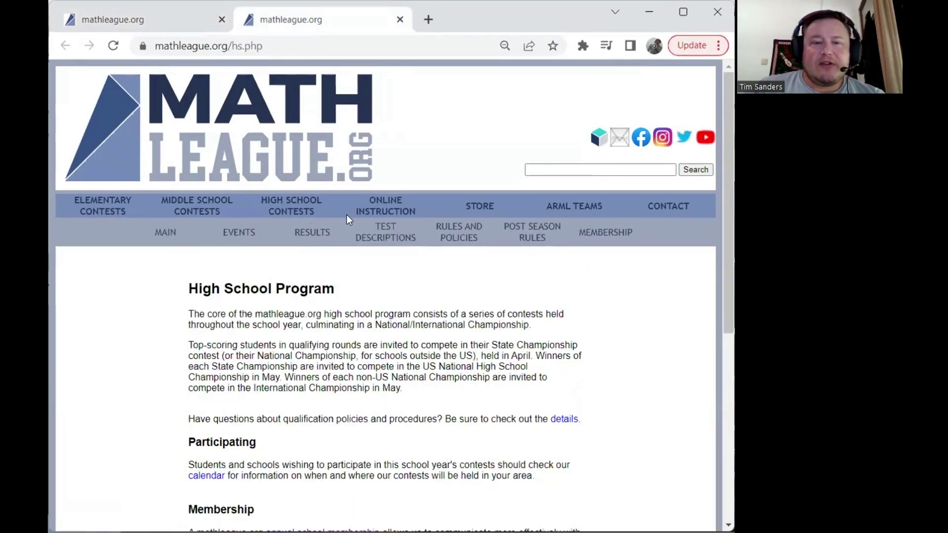
# Step: Read the Sprint Round rules (sixty minutes, no calculators) in Test Descriptions, then close that tab
pyautogui.click(384, 238)
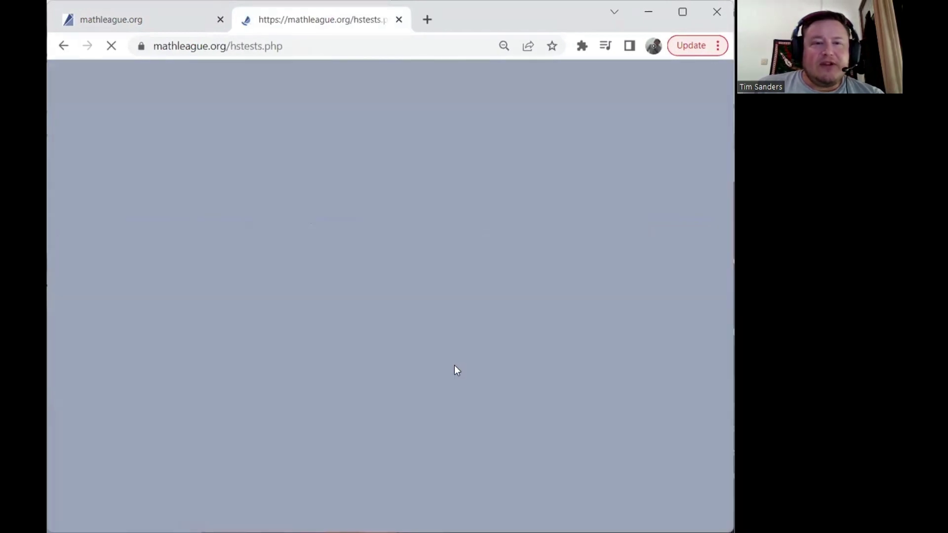
pyautogui.scroll(-3, 169, 359)
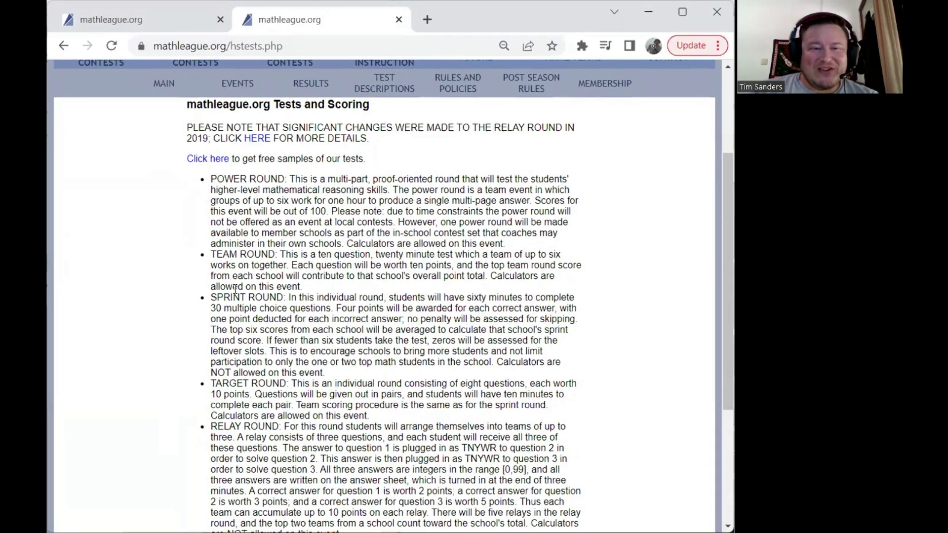
pyautogui.moveTo(467, 297); pyautogui.dragTo(522, 297)
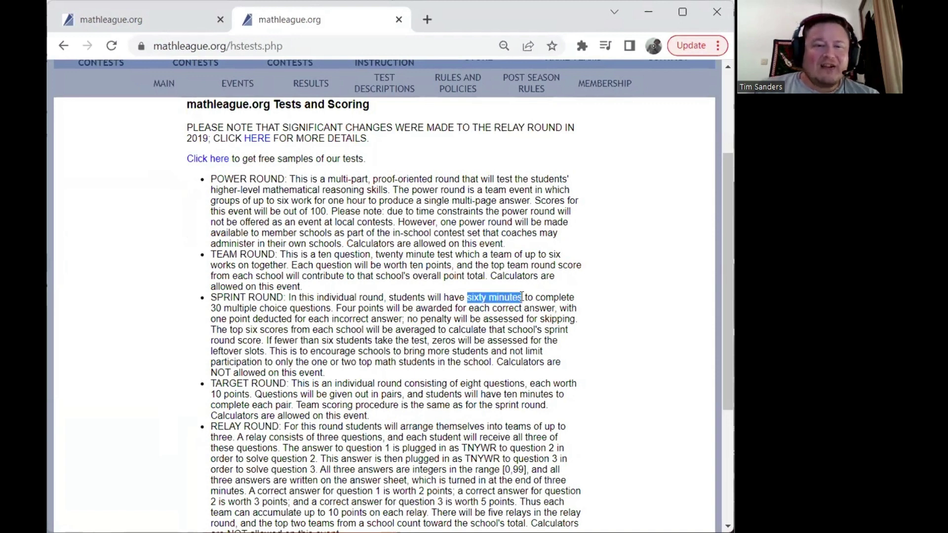
pyautogui.moveTo(212, 372); pyautogui.dragTo(322, 373)
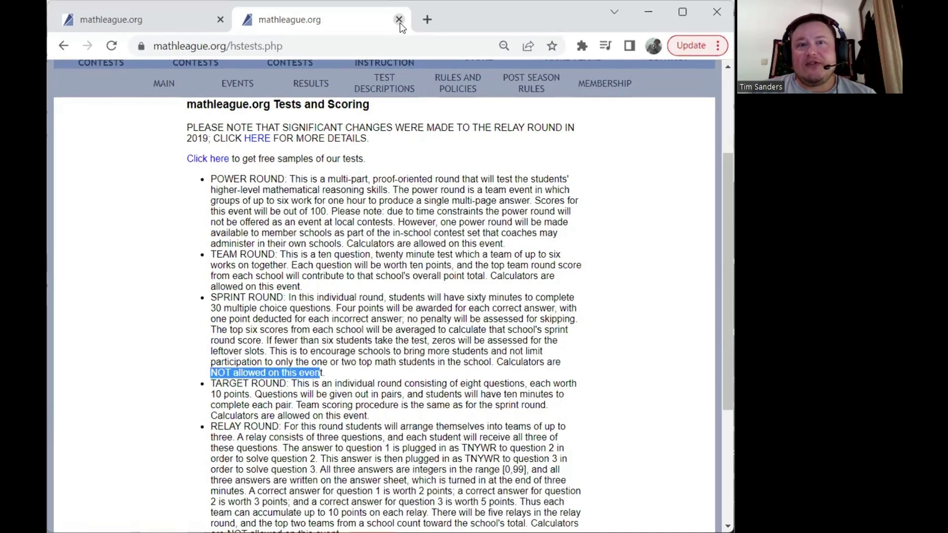
pyautogui.click(400, 22)
# Step: Open the membership.php link under 'Make sure your school is listed' in a new tab
pyautogui.scroll(-2, 376, 303)
pyautogui.scroll(-7, 375, 301)
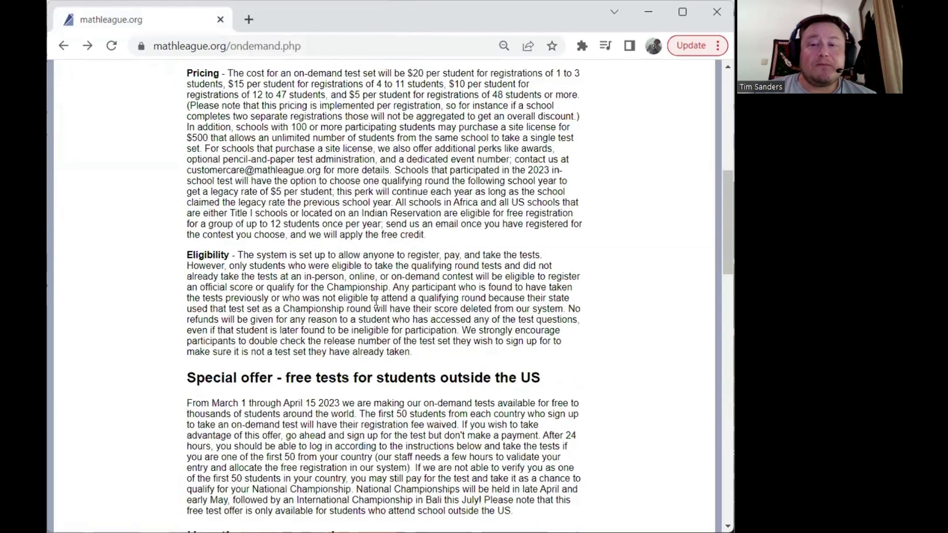
pyautogui.scroll(-7, 377, 300)
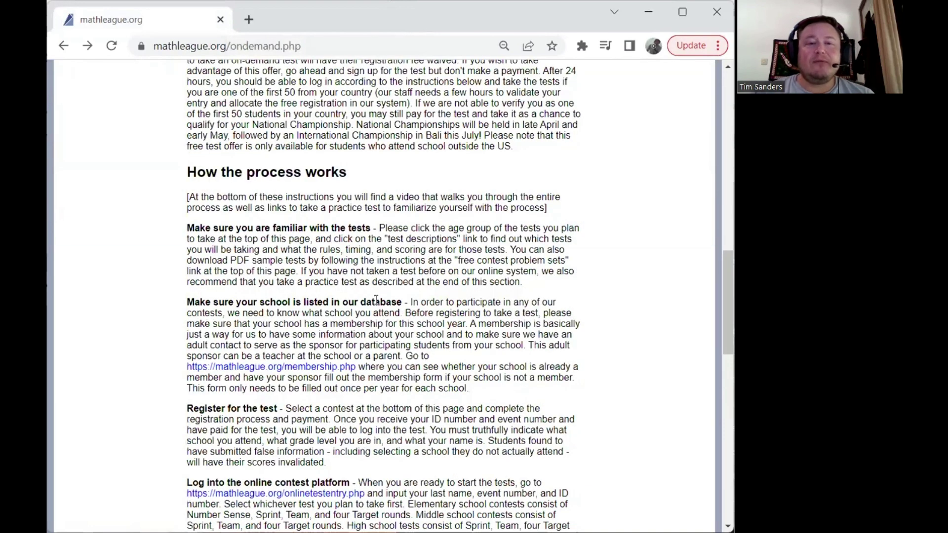
pyautogui.scroll(-2, 376, 300)
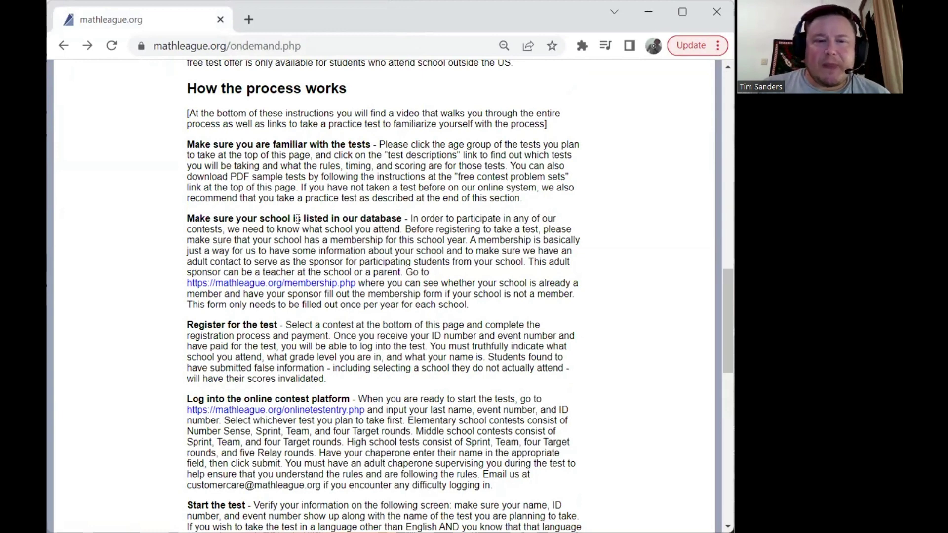
pyautogui.rightClick(286, 282)
pyautogui.click(334, 298)
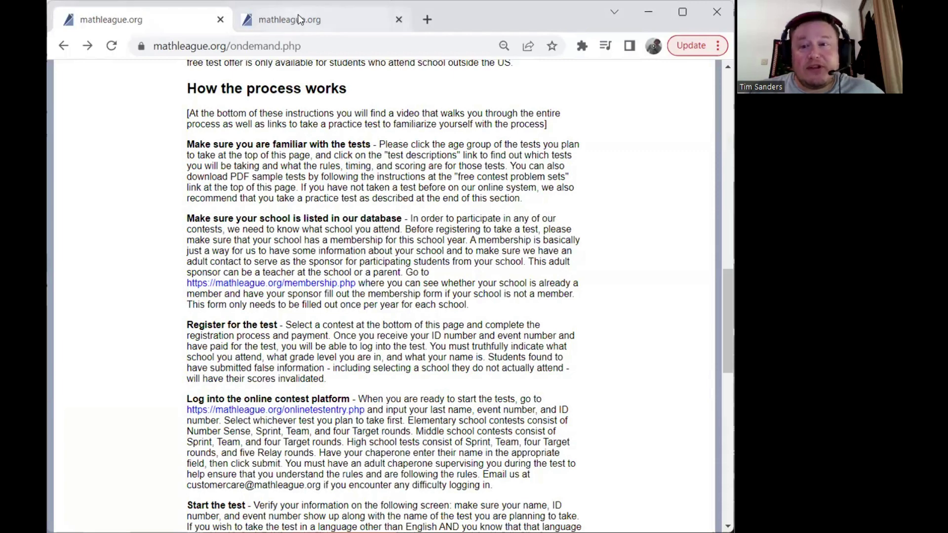
# Step: On the membership tab, bring up the membership roster 'Check' lookup form
pyautogui.click(298, 15)
pyautogui.scroll(-2, 452, 374)
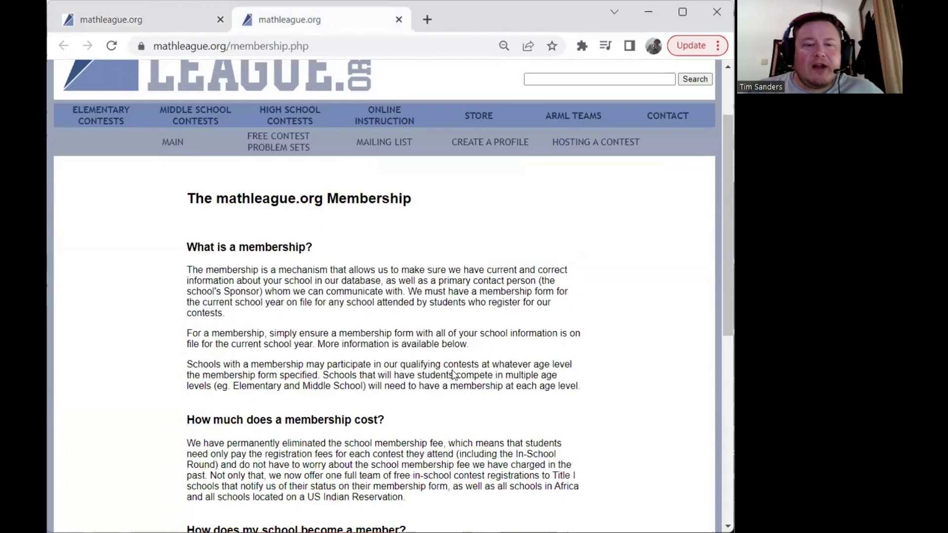
pyautogui.scroll(-1, 453, 374)
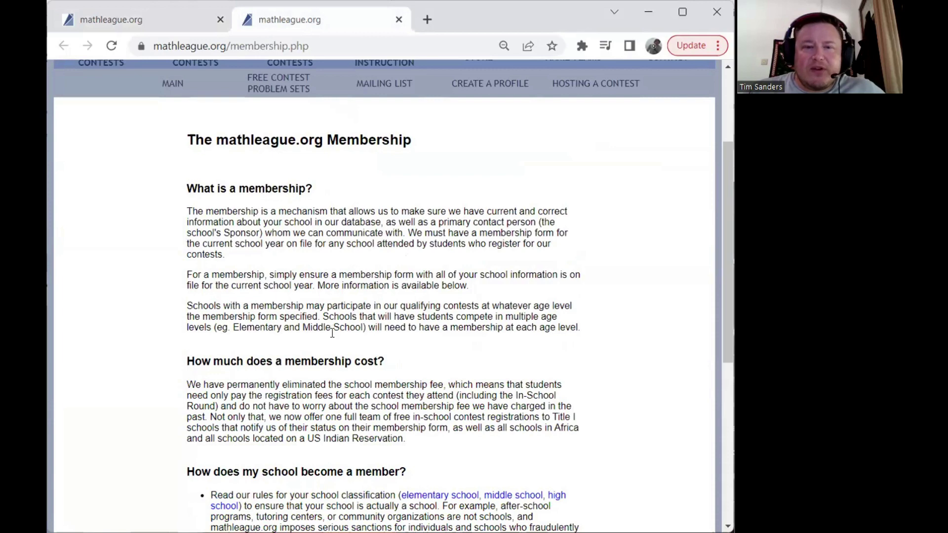
pyautogui.scroll(-2, 333, 338)
pyautogui.scroll(-3, 335, 342)
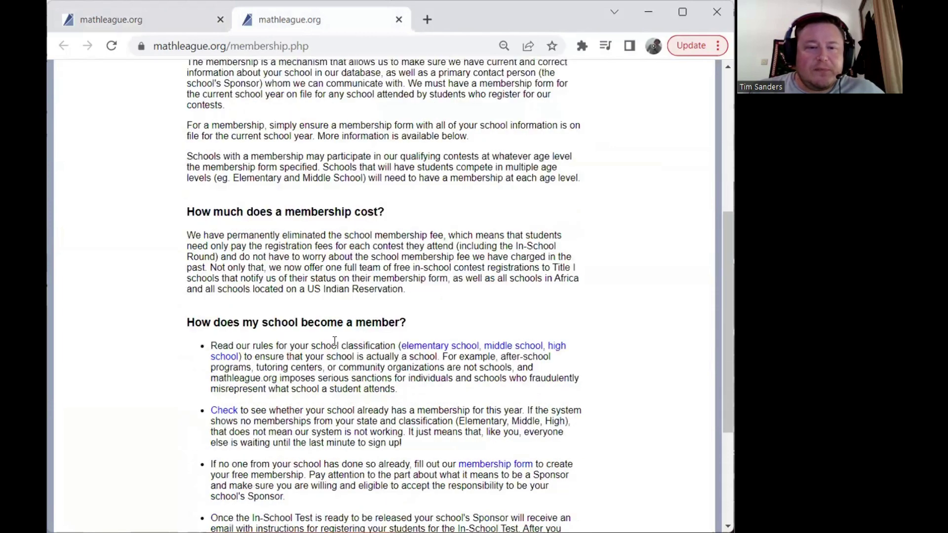
pyautogui.scroll(-1, 225, 265)
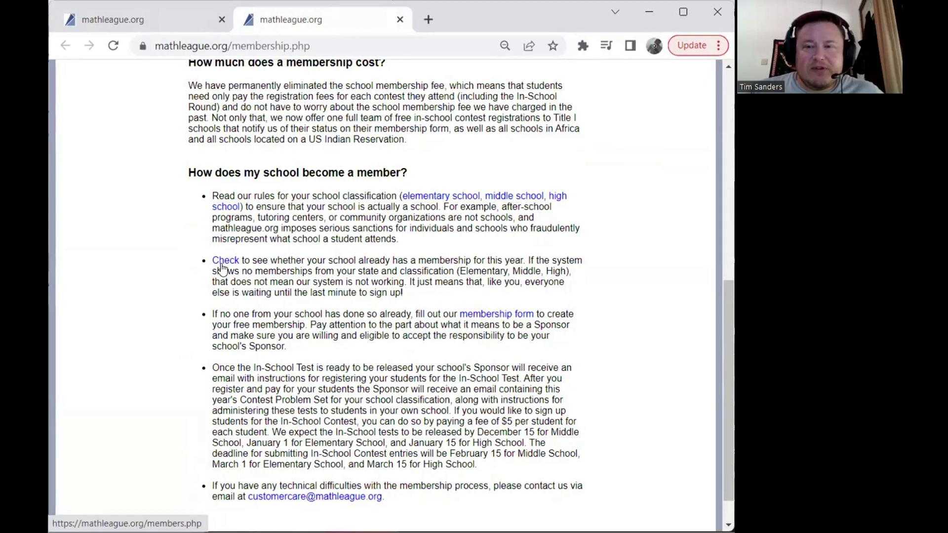
pyautogui.click(222, 267)
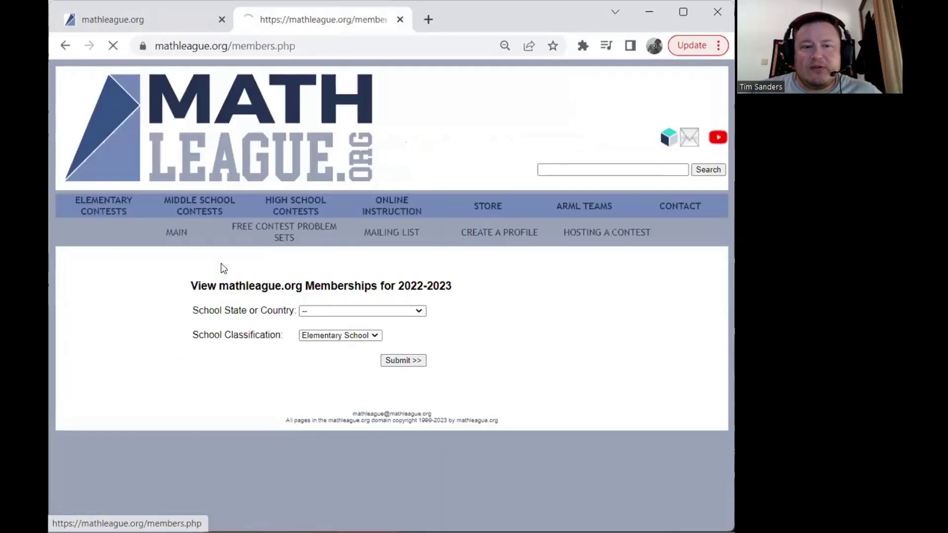
# Step: Search the roster for US - Arizona, High School and scroll through the listed schools
pyautogui.click(328, 312)
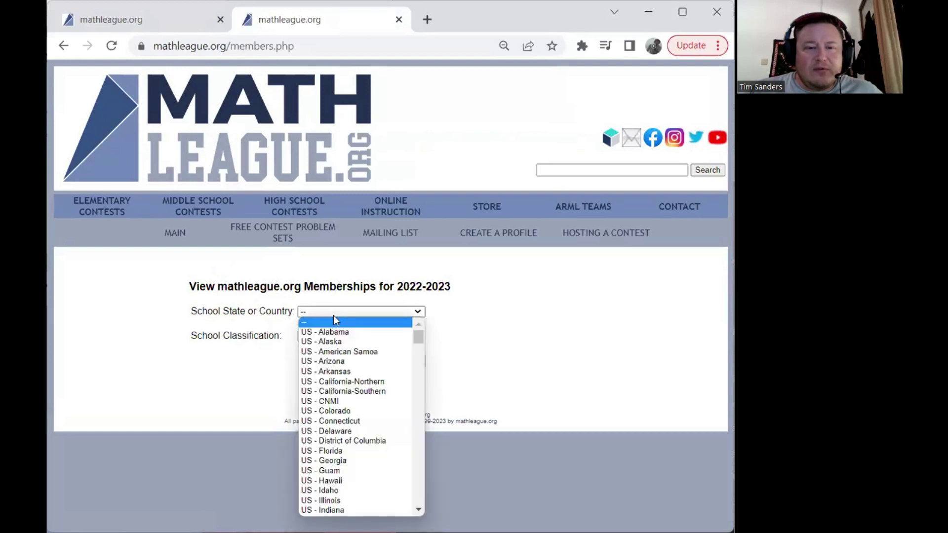
pyautogui.click(339, 363)
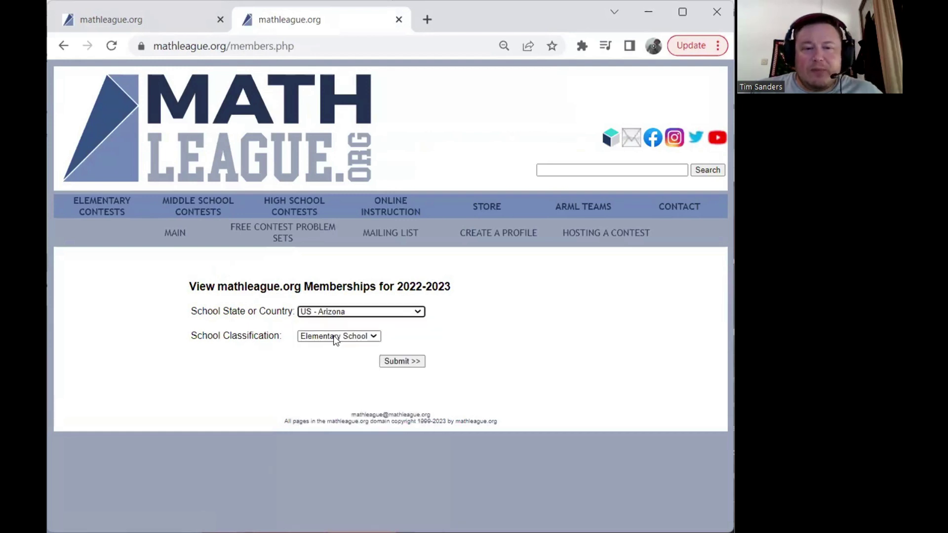
pyautogui.click(334, 336)
pyautogui.click(327, 366)
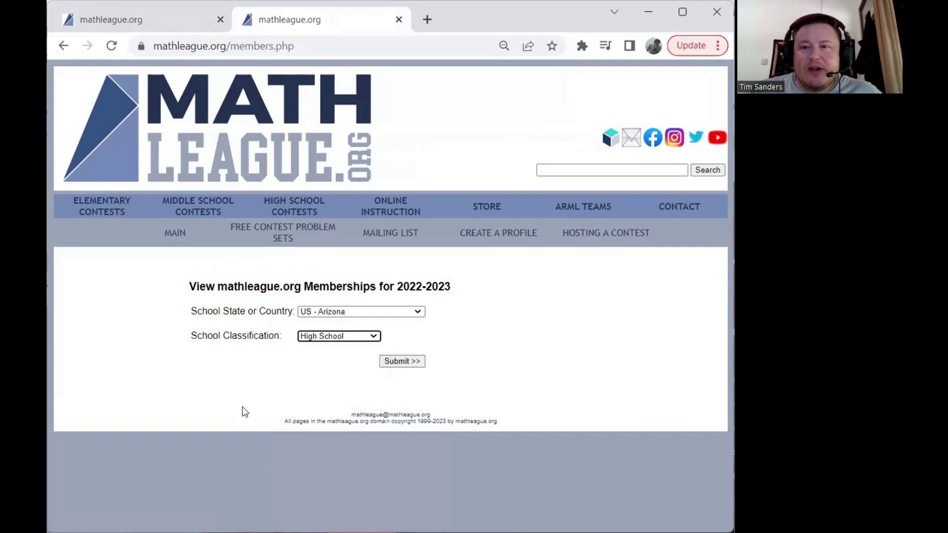
pyautogui.click(410, 361)
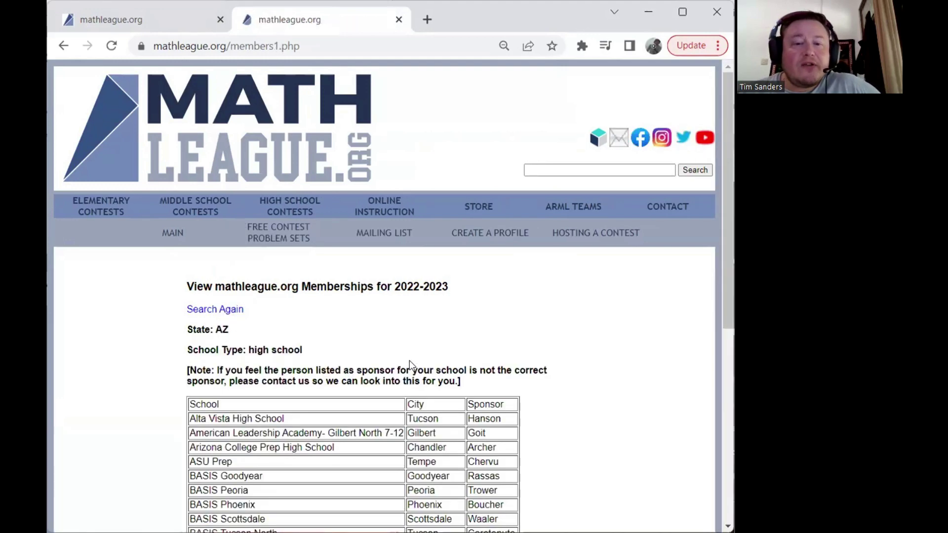
pyautogui.scroll(-4, 556, 356)
pyautogui.scroll(-2, 556, 356)
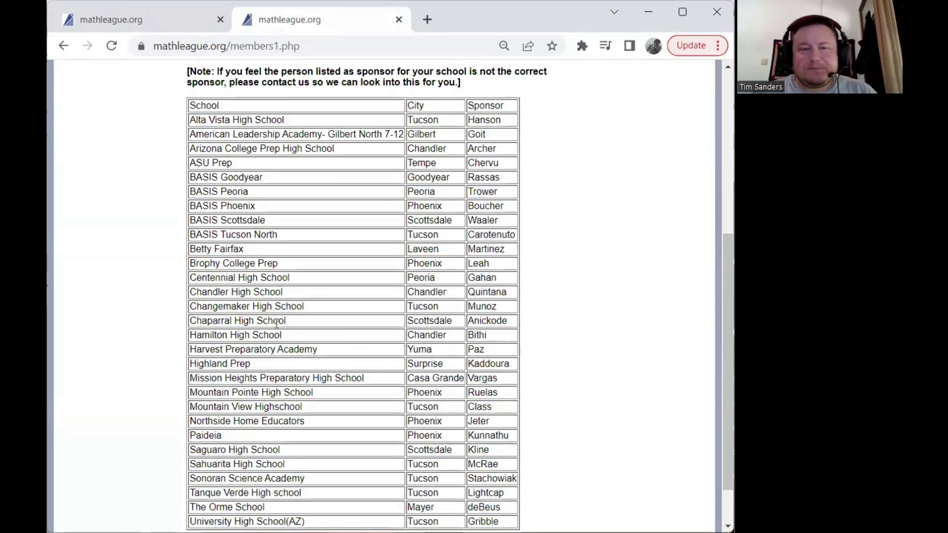
pyautogui.scroll(3, 279, 323)
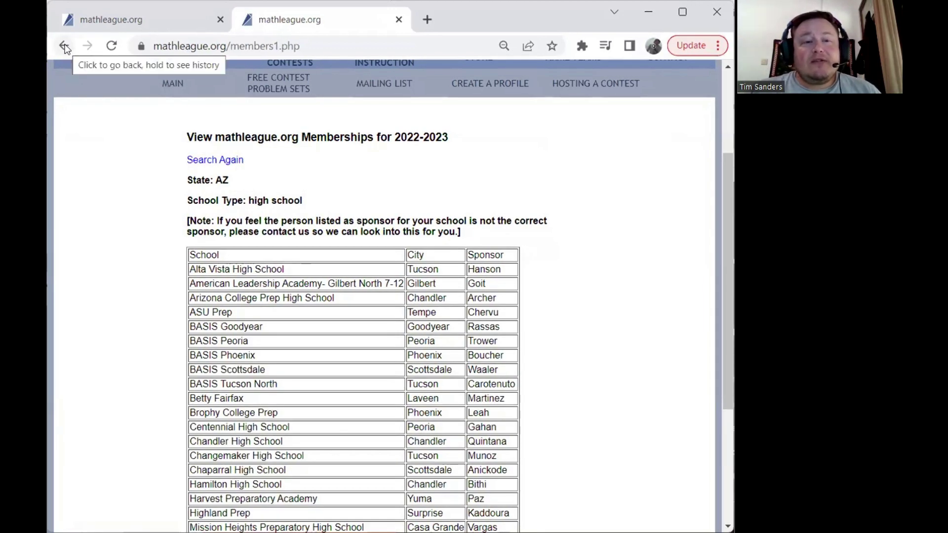
# Step: Go back to the membership page, follow 'membership form', and highlight 'adult over the age of 21'
pyautogui.click(64, 43)
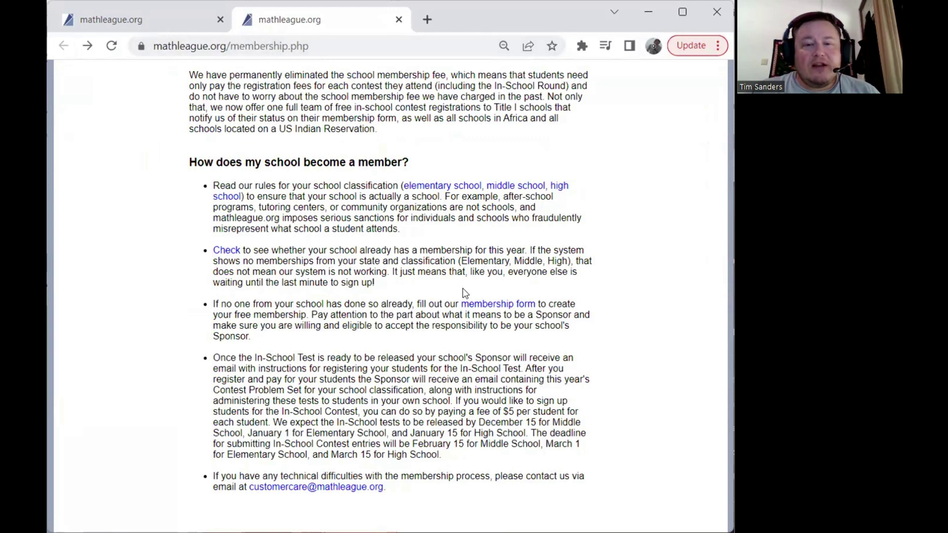
pyautogui.click(484, 304)
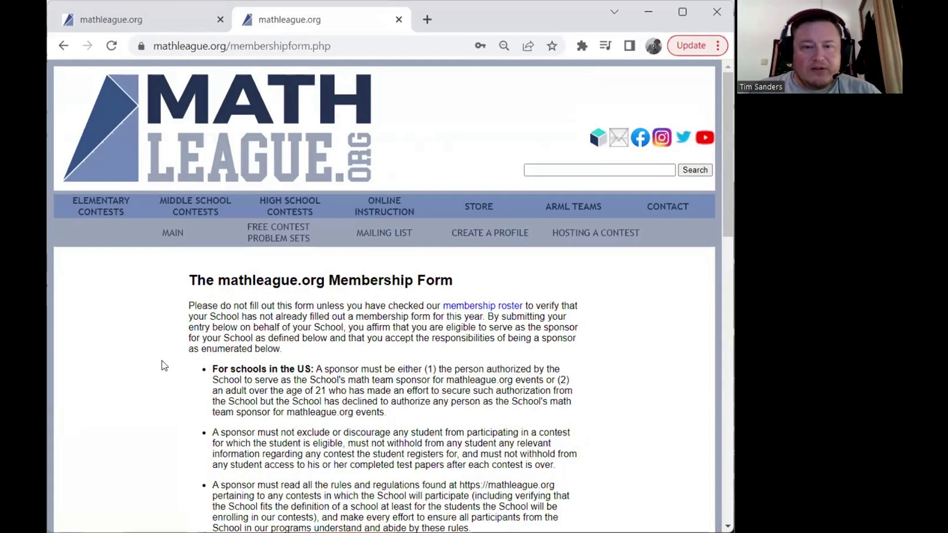
pyautogui.moveTo(226, 391); pyautogui.dragTo(326, 390)
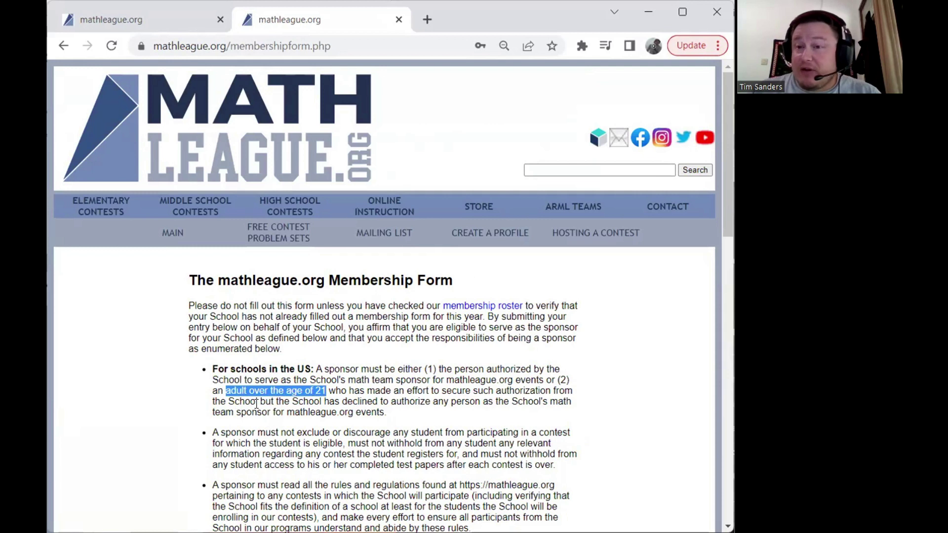
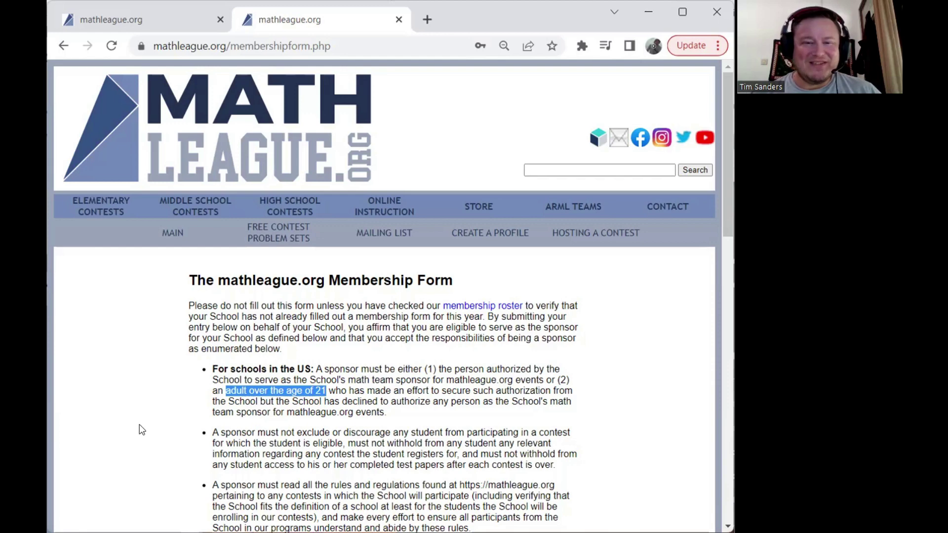
pyautogui.scroll(-6, 184, 428)
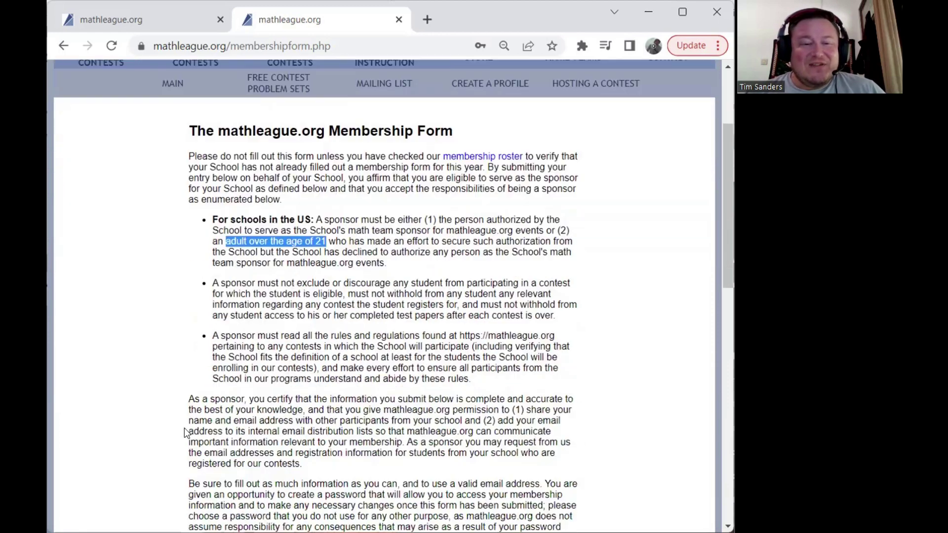
pyautogui.scroll(-3, 234, 243)
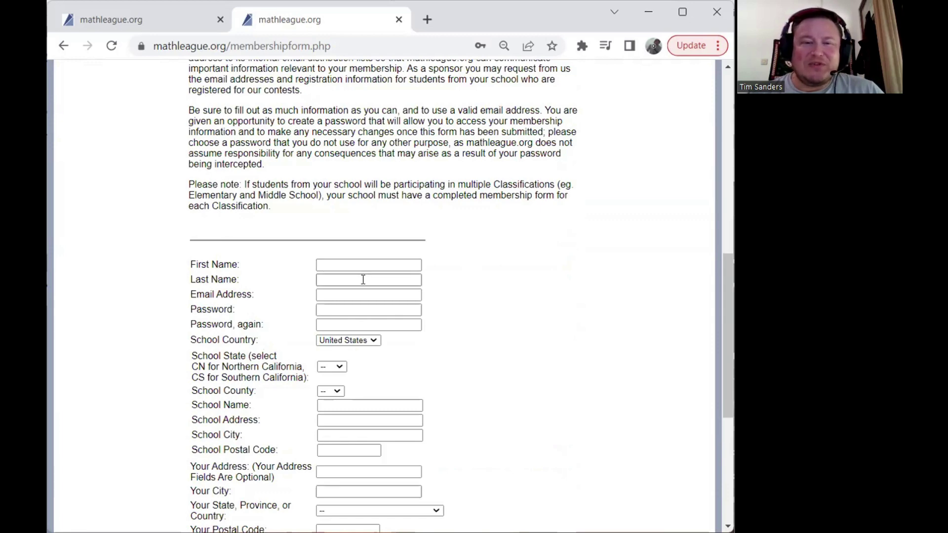
pyautogui.scroll(-3, 470, 338)
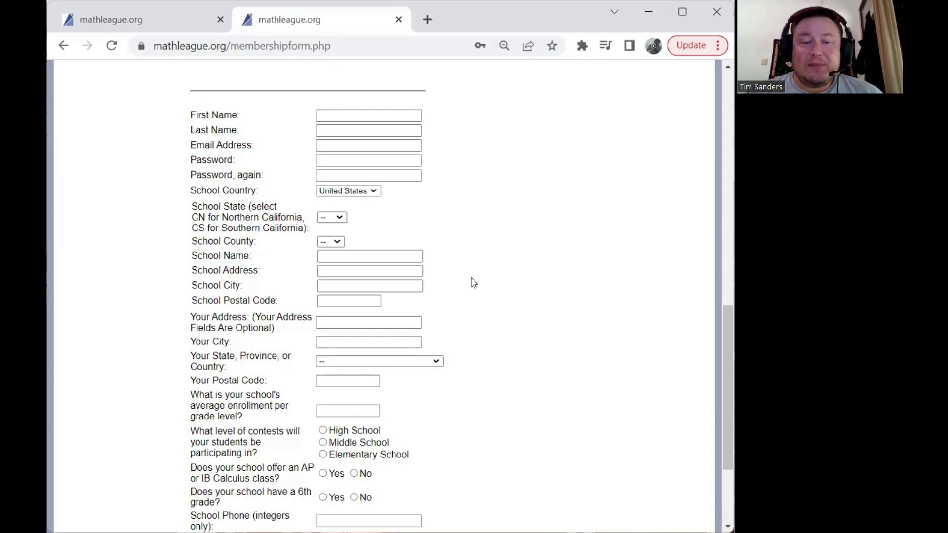
pyautogui.scroll(-3, 431, 303)
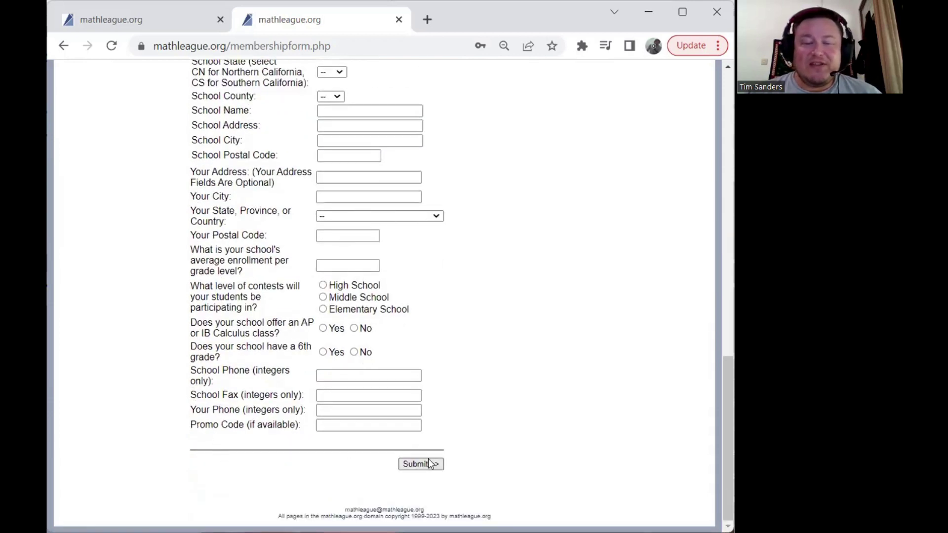
# Step: Close the membership form tab and expand the Elementary, Middle and High School on-demand test listings
pyautogui.click(399, 19)
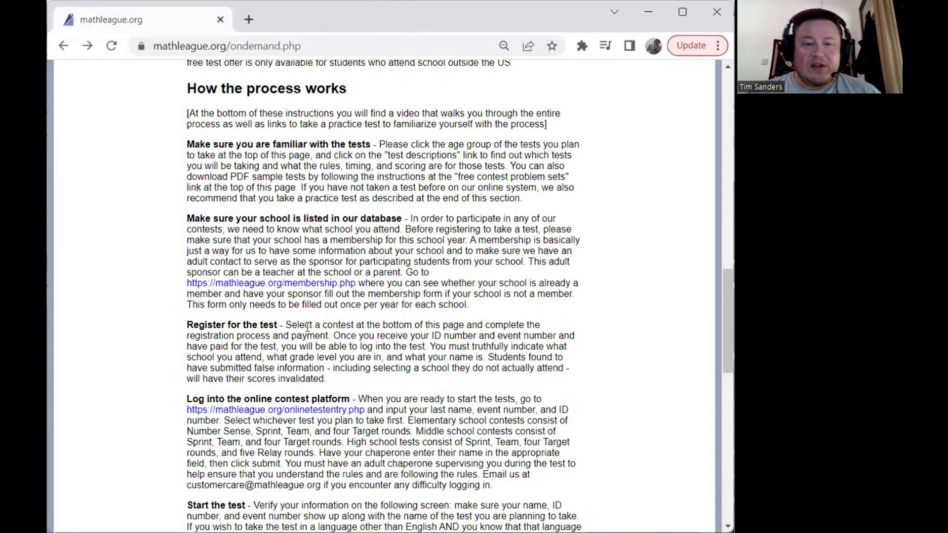
pyautogui.scroll(-2, 395, 316)
pyautogui.scroll(-2, 404, 298)
pyautogui.scroll(-8, 408, 289)
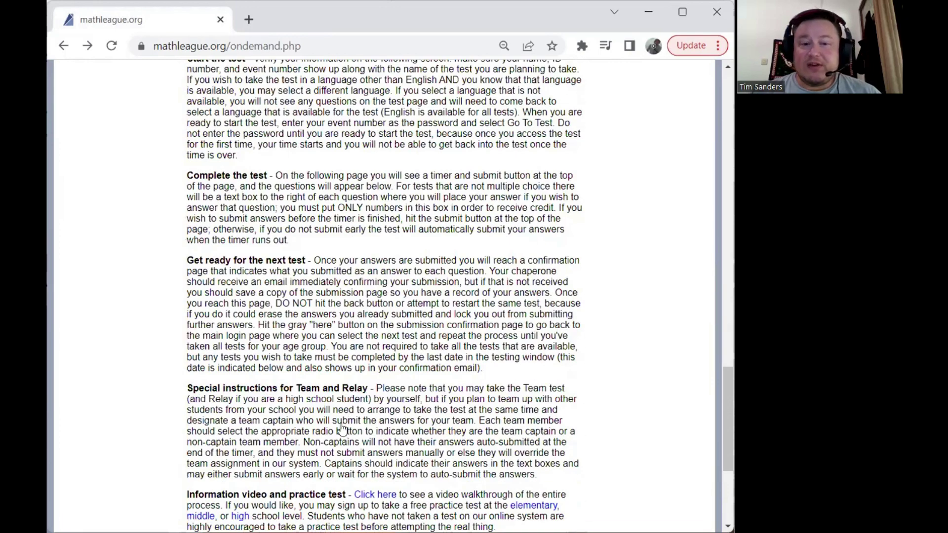
pyautogui.scroll(-6, 346, 412)
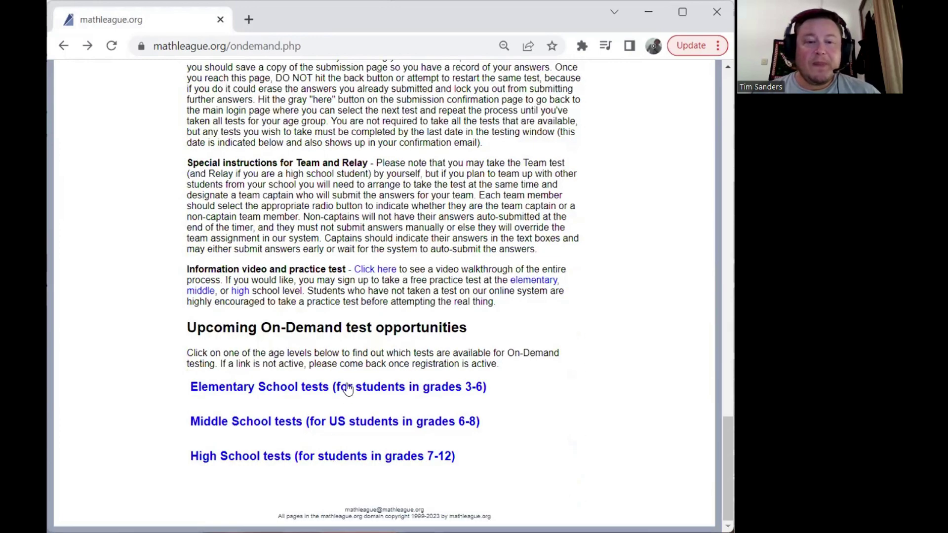
pyautogui.click(348, 389)
pyautogui.click(333, 484)
pyautogui.scroll(-3, 329, 472)
pyautogui.click(328, 467)
pyautogui.scroll(-2, 370, 461)
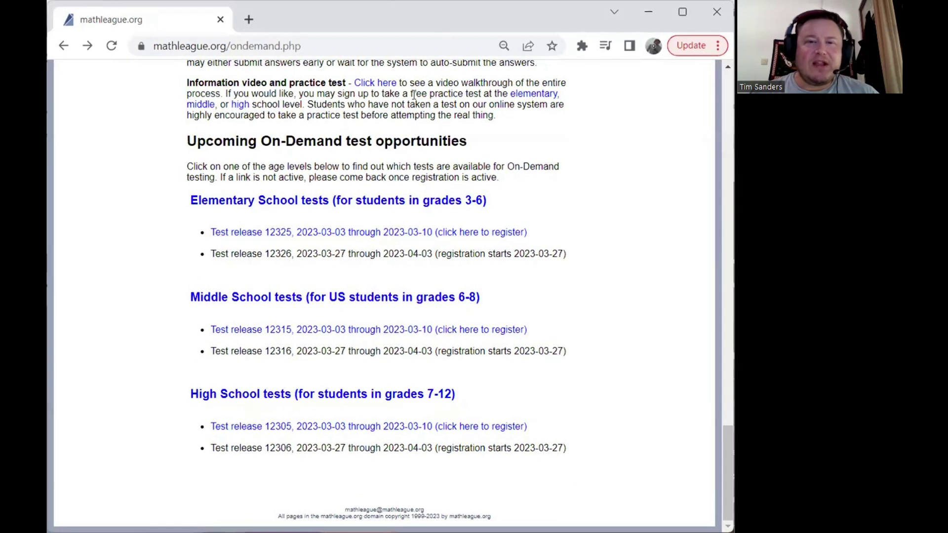
# Step: Highlight 'free practice test', then open the high school practice link in a new tab and view it
pyautogui.moveTo(411, 95); pyautogui.dragTo(482, 94)
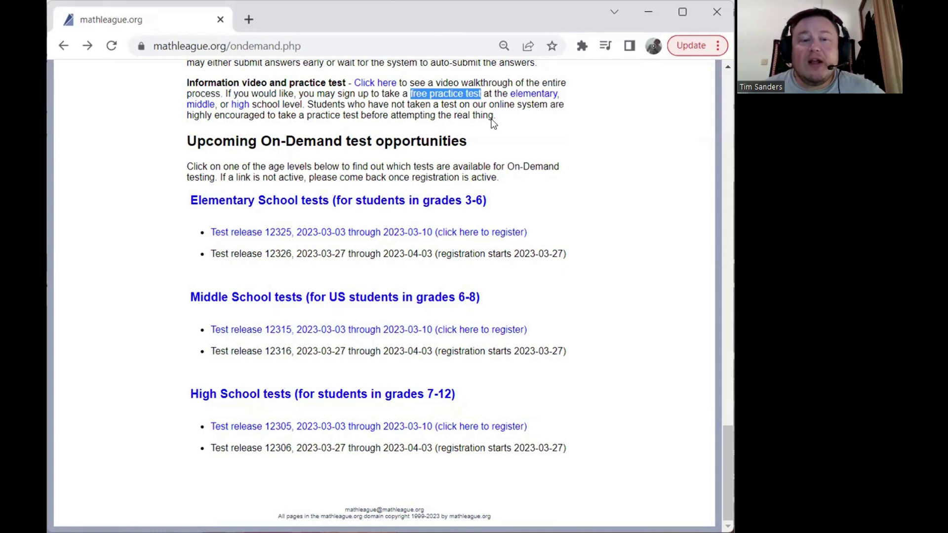
pyautogui.rightClick(247, 106)
pyautogui.click(258, 111)
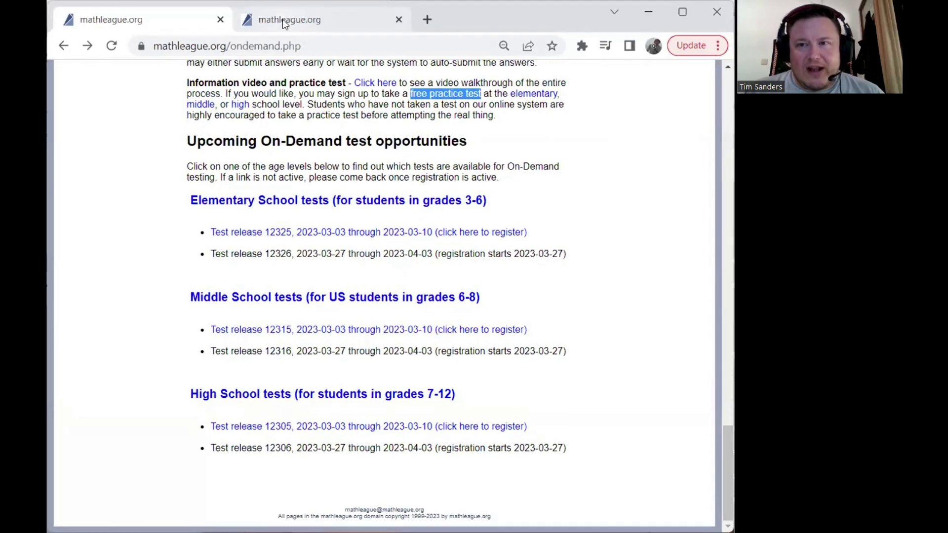
pyautogui.click(282, 19)
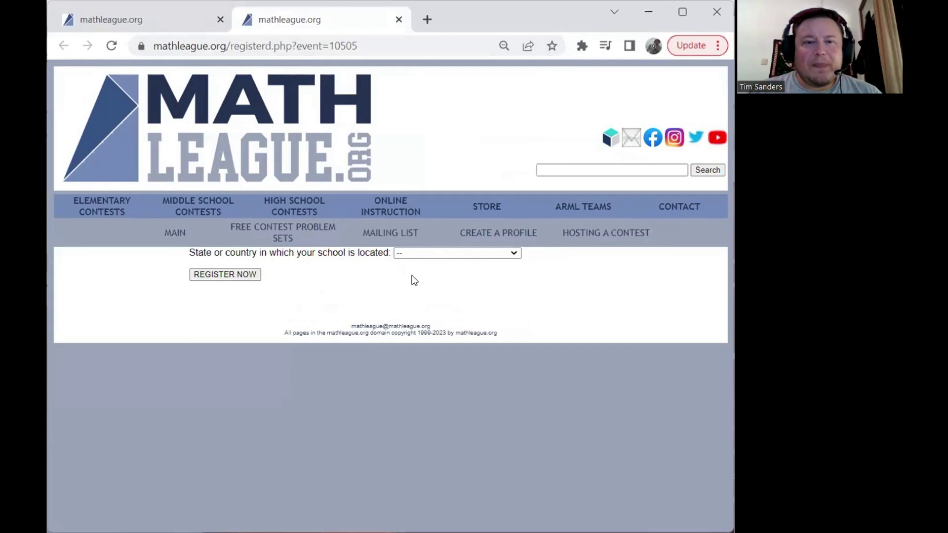
# Step: Select US - Arizona as the school's state and proceed with REGISTER NOW
pyautogui.click(427, 258)
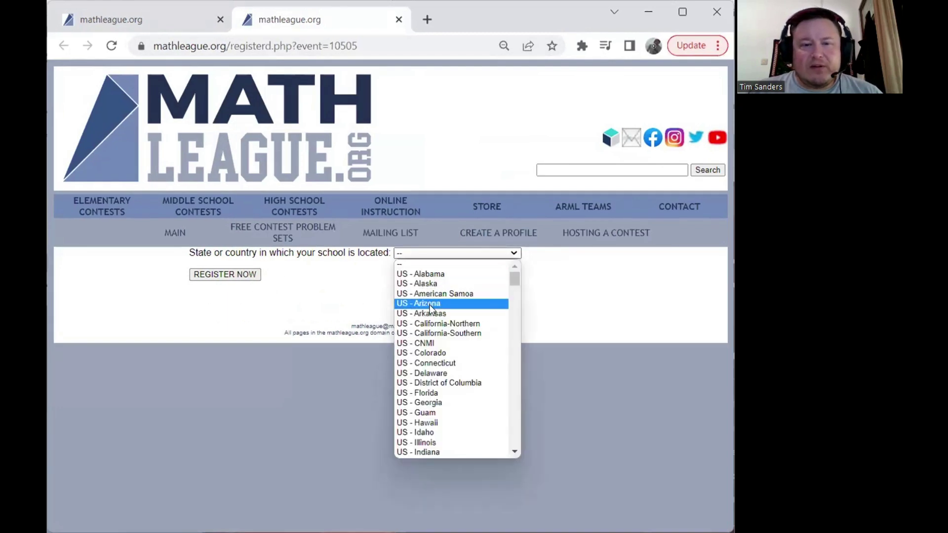
pyautogui.click(429, 304)
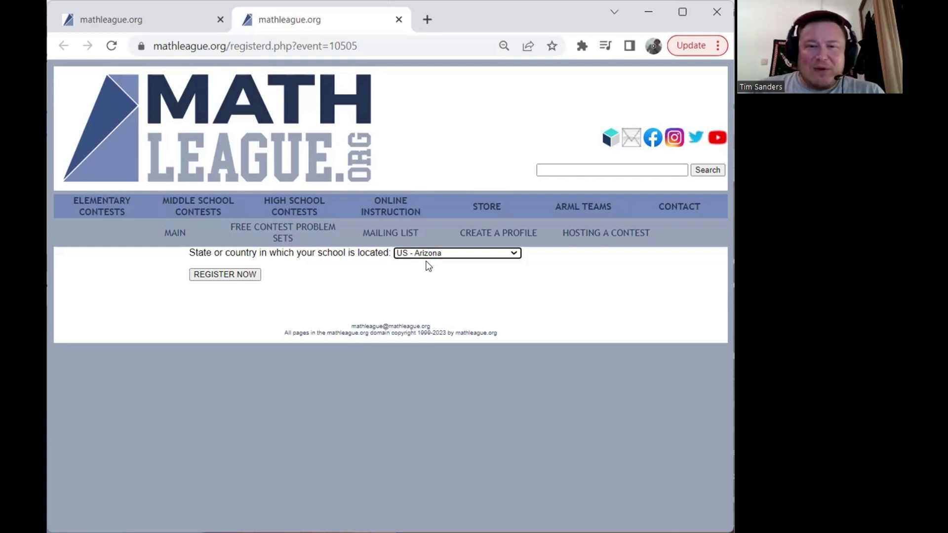
pyautogui.click(427, 254)
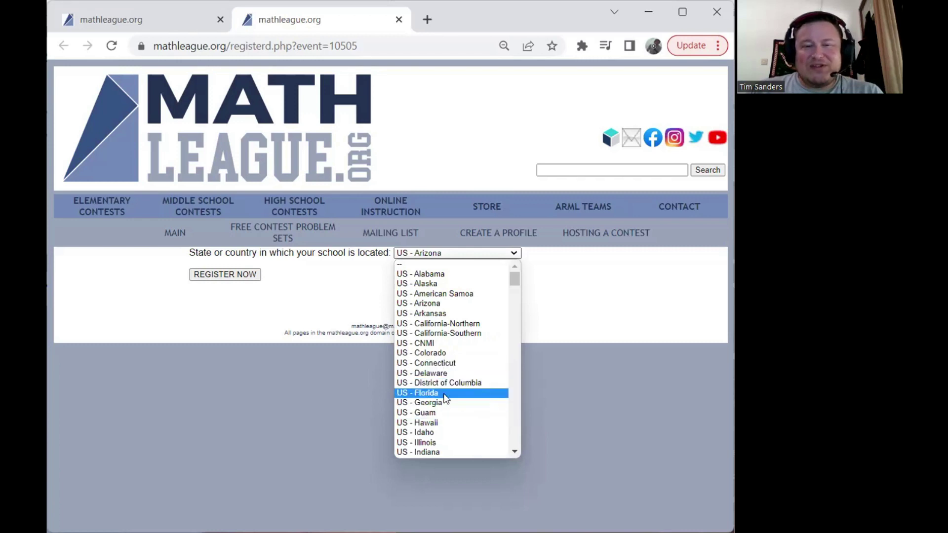
pyautogui.scroll(-10, 443, 392)
pyautogui.scroll(10, 443, 390)
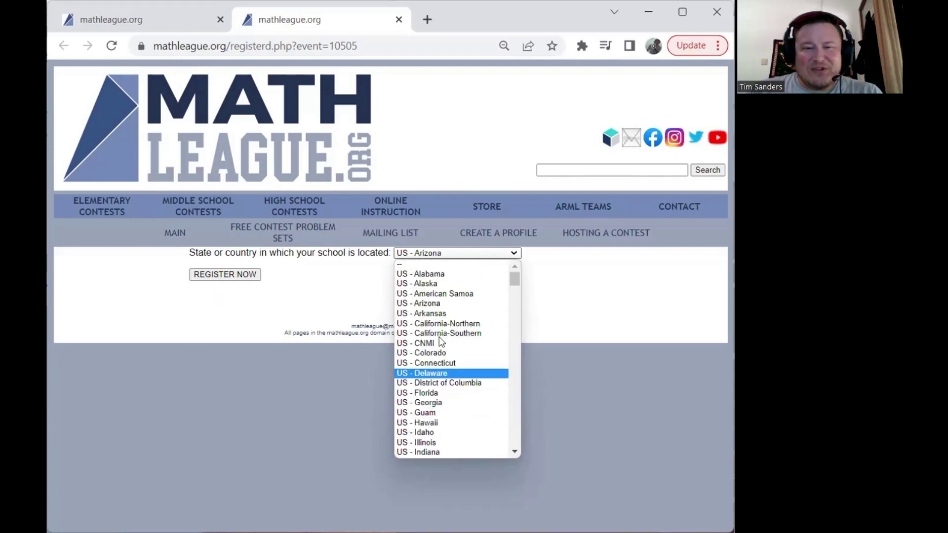
pyautogui.click(440, 303)
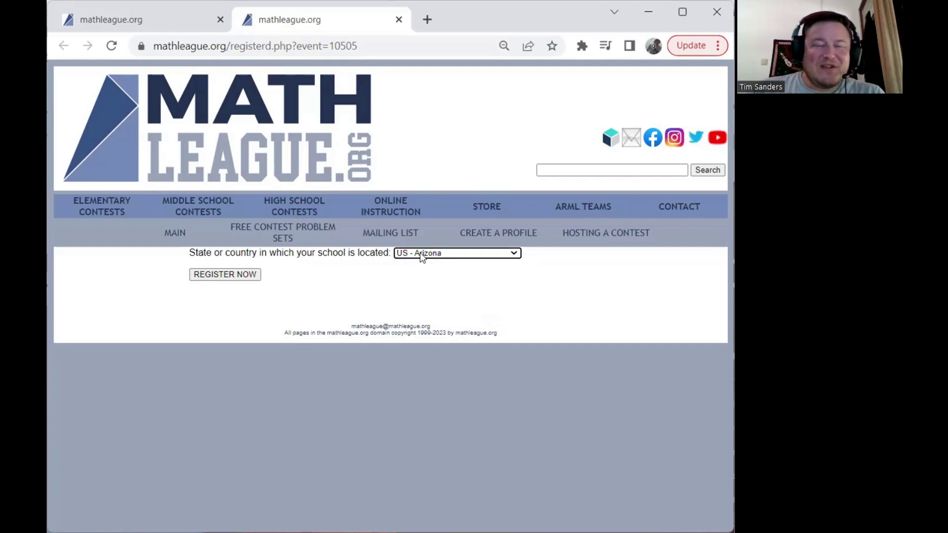
pyautogui.click(235, 273)
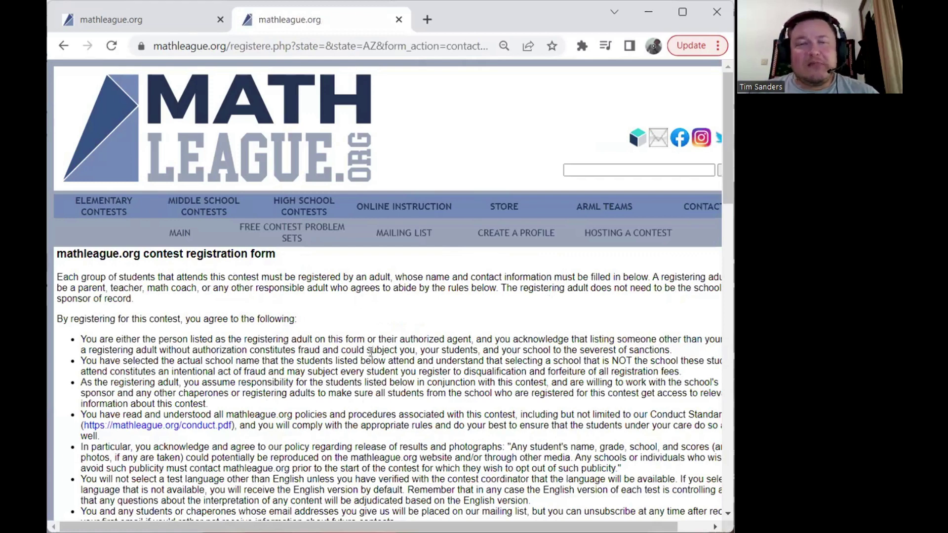
# Step: Pick 'AZ - Alta Vista High School (Tucson)' from the School Name dropdown on the event 10505 form
pyautogui.scroll(-2, 371, 351)
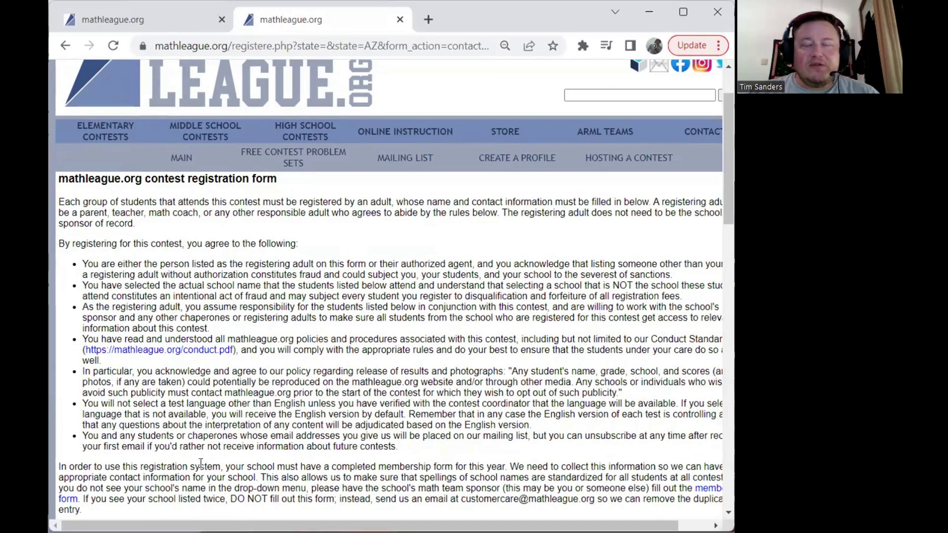
pyautogui.scroll(-3, 306, 369)
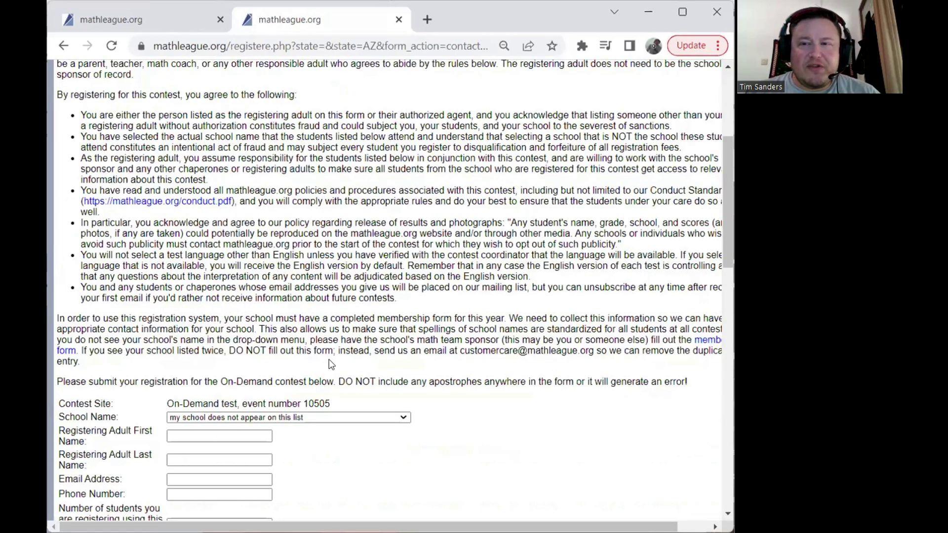
pyautogui.scroll(-3, 399, 361)
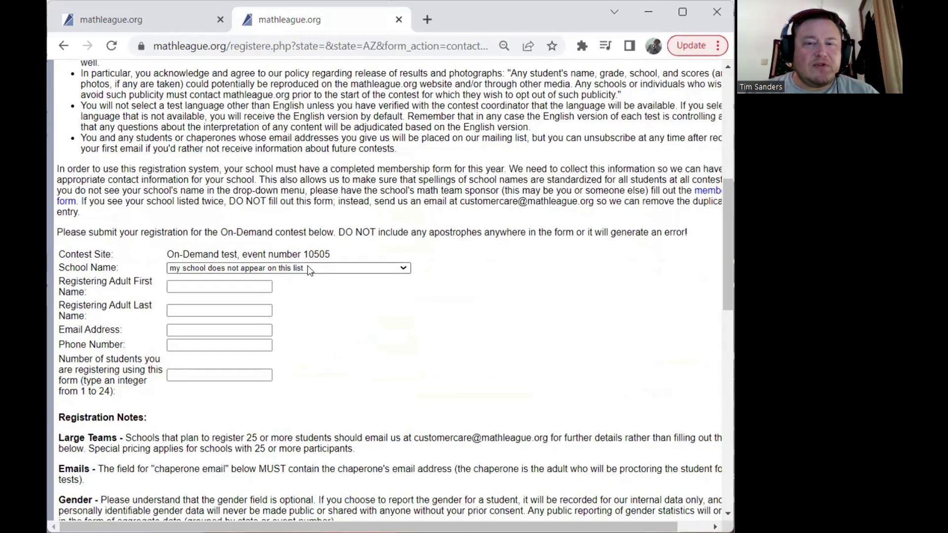
pyautogui.click(309, 268)
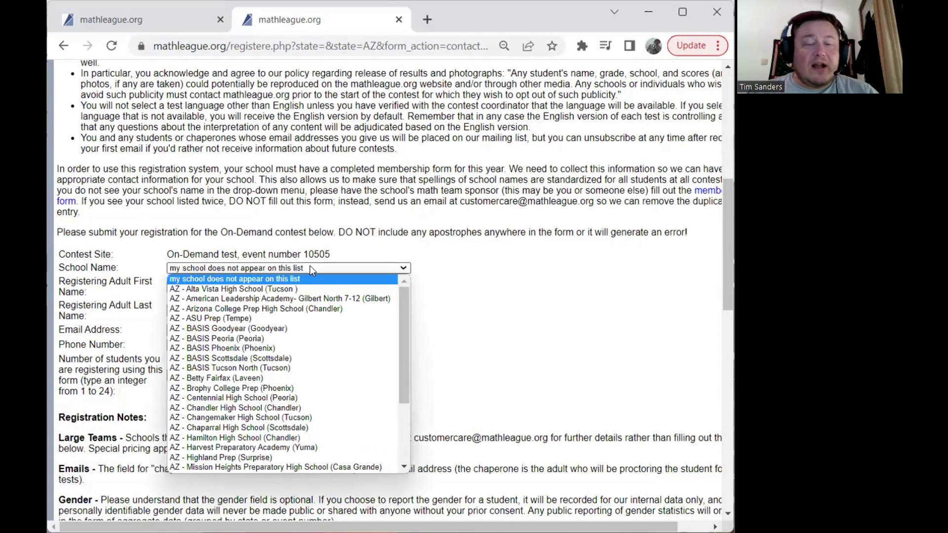
pyautogui.click(277, 290)
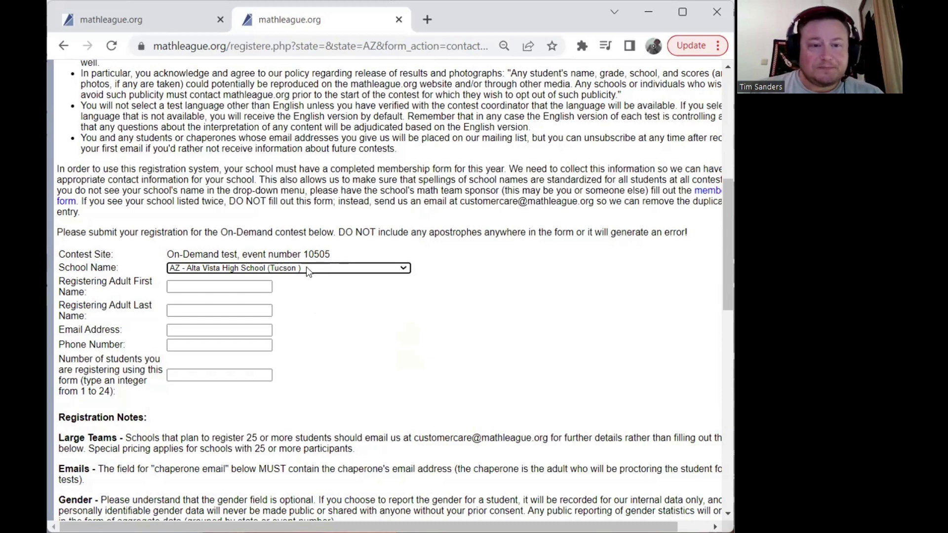
pyautogui.click(223, 285)
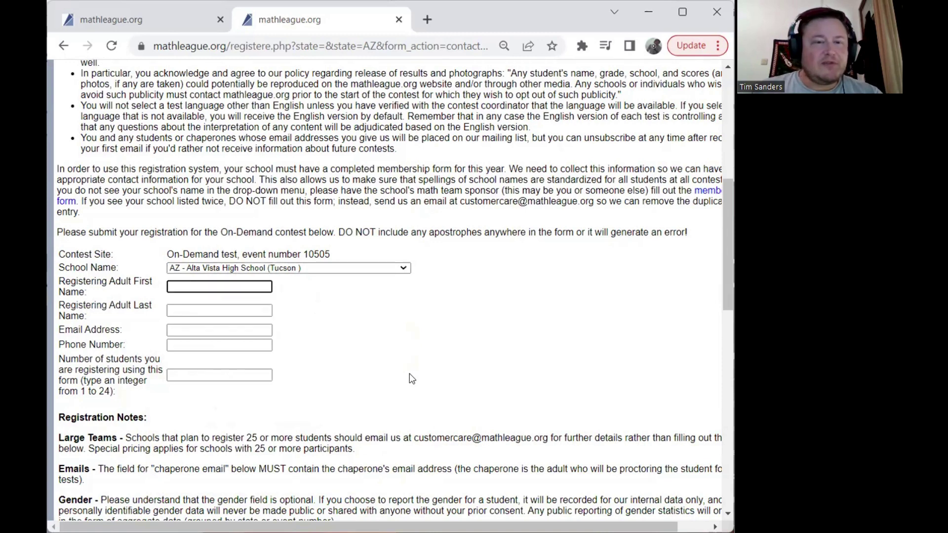
# Step: Autofill the adult's name and e-mail, enter the phone number, and set Number of students to 1
pyautogui.press('Down')
pyautogui.press('Return')
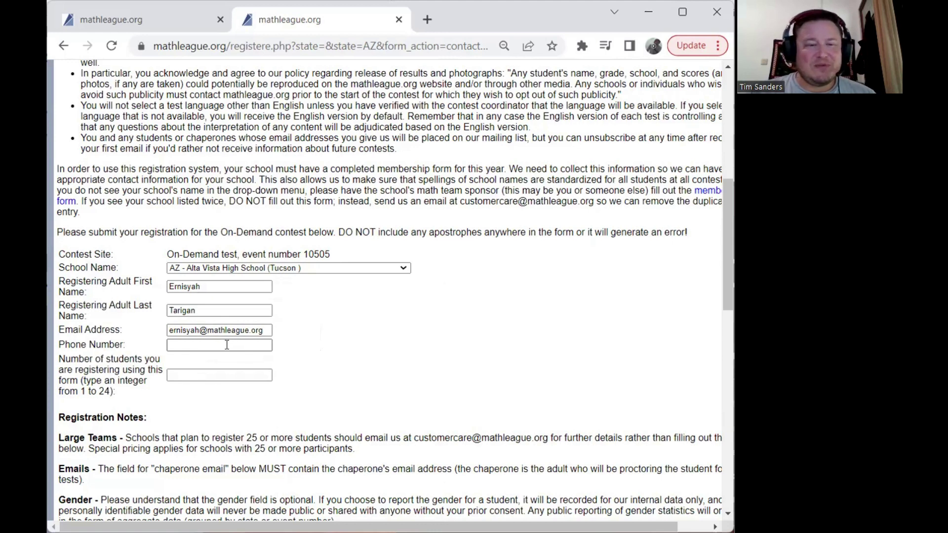
pyautogui.click(227, 344)
pyautogui.write('1234567890')
pyautogui.scroll(-1, 227, 344)
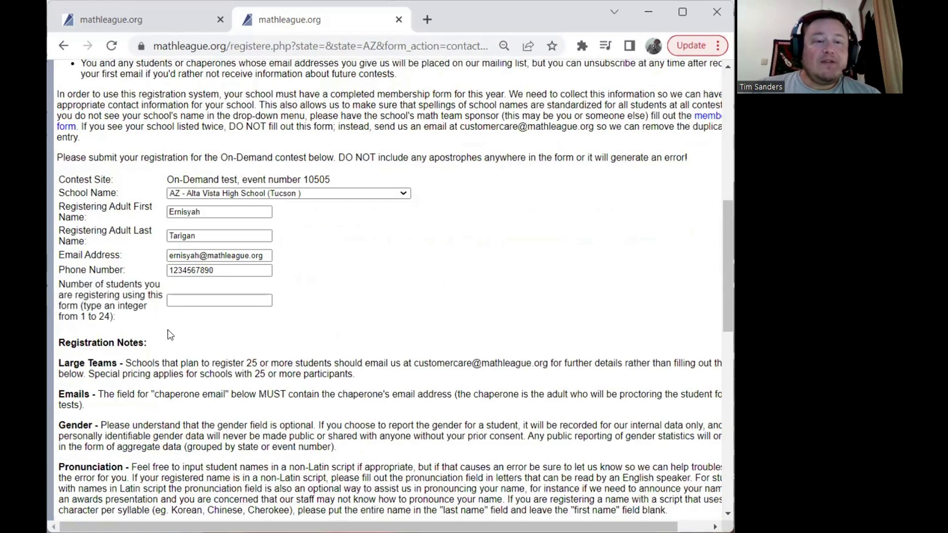
pyautogui.click(185, 299)
pyautogui.write('1')
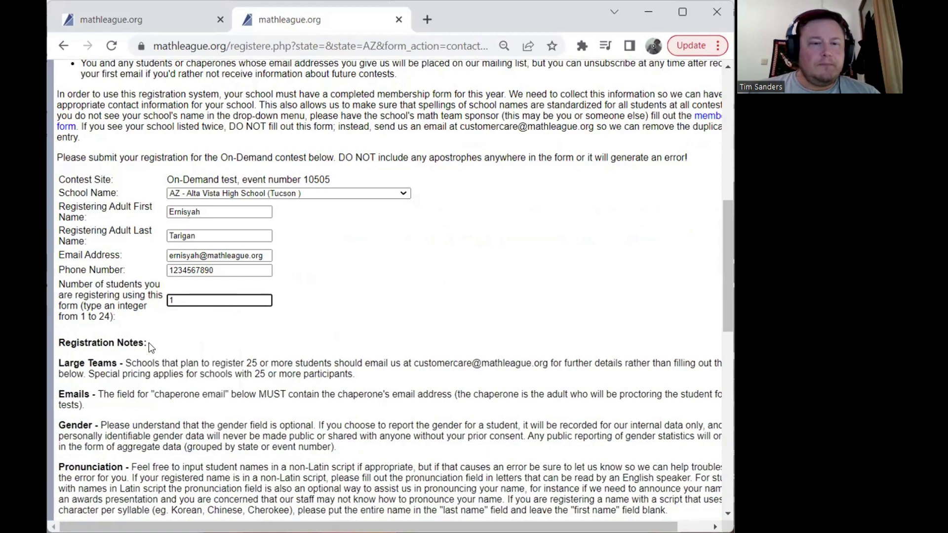
pyautogui.scroll(-10, 203, 333)
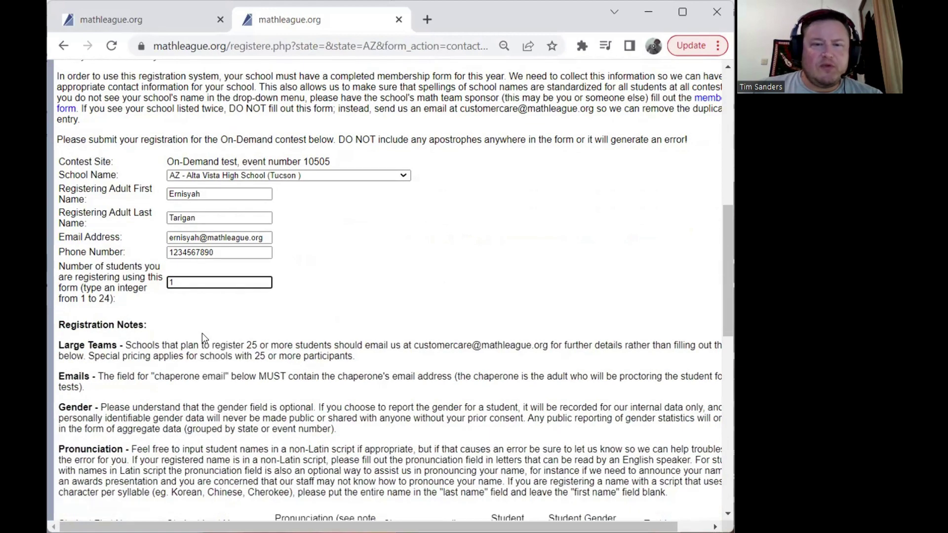
# Step: Select the Large Teams registration note about schools registering 25 or more students
pyautogui.scroll(5, 201, 337)
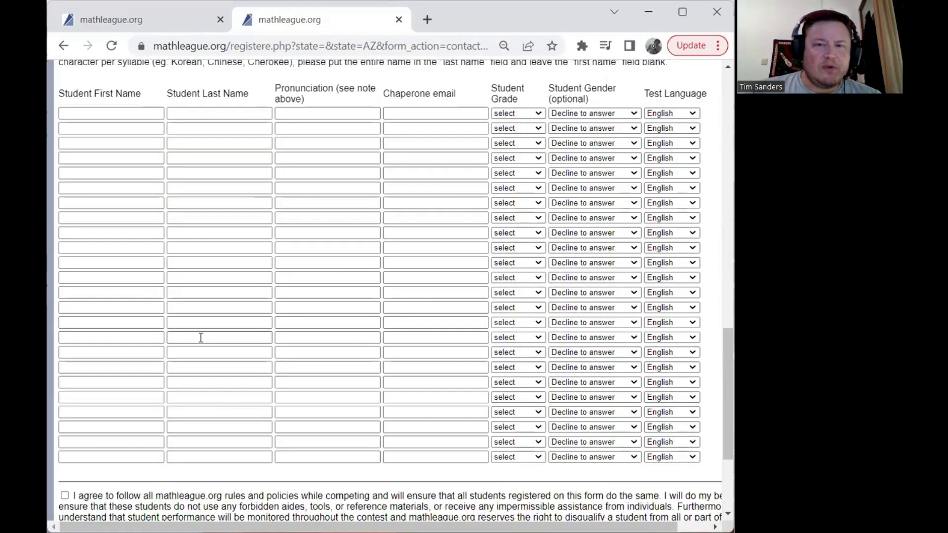
pyautogui.scroll(3, 178, 355)
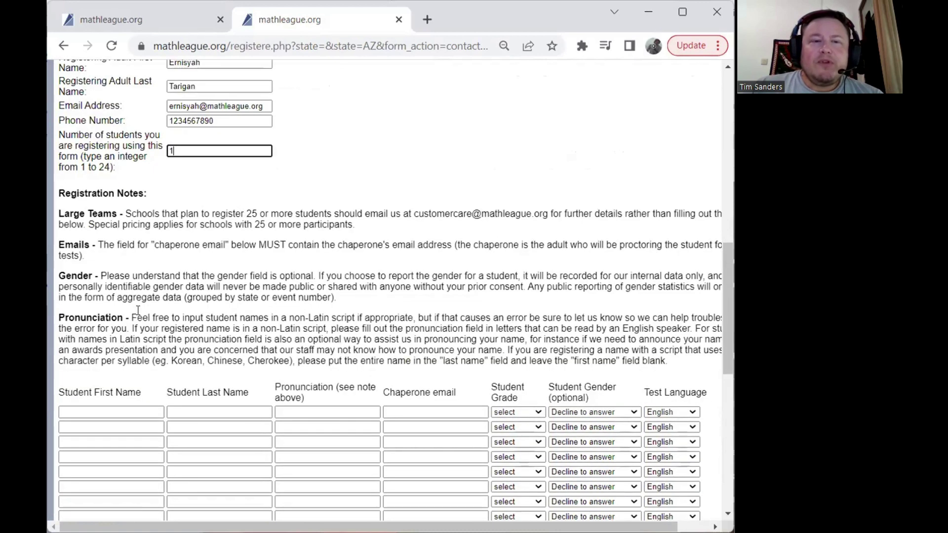
pyautogui.moveTo(128, 213); pyautogui.dragTo(359, 226)
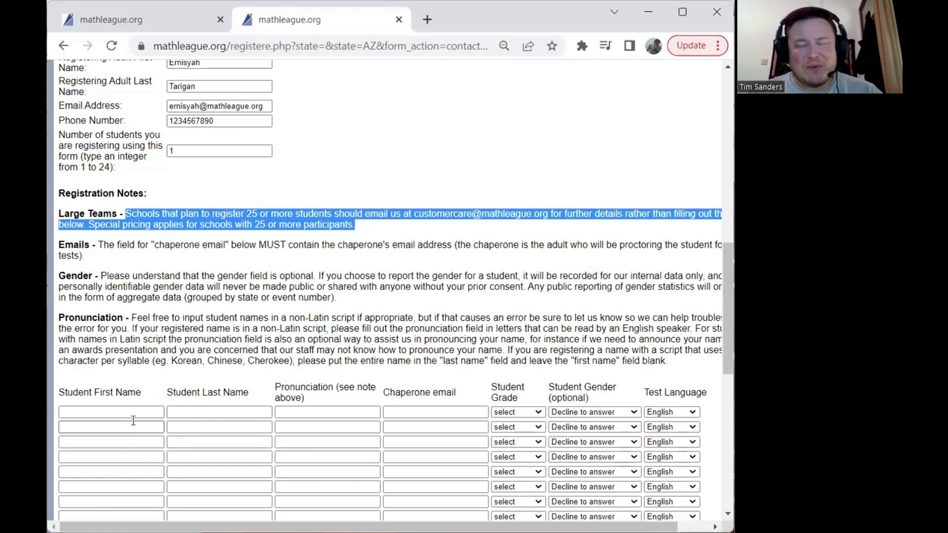
pyautogui.scroll(-2, 155, 348)
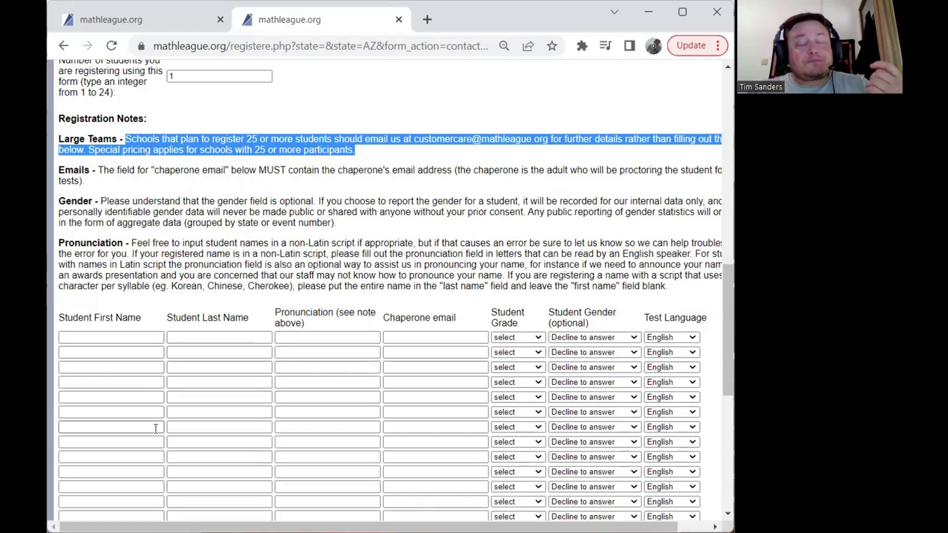
pyautogui.click(331, 219)
pyautogui.moveTo(355, 150); pyautogui.dragTo(125, 139)
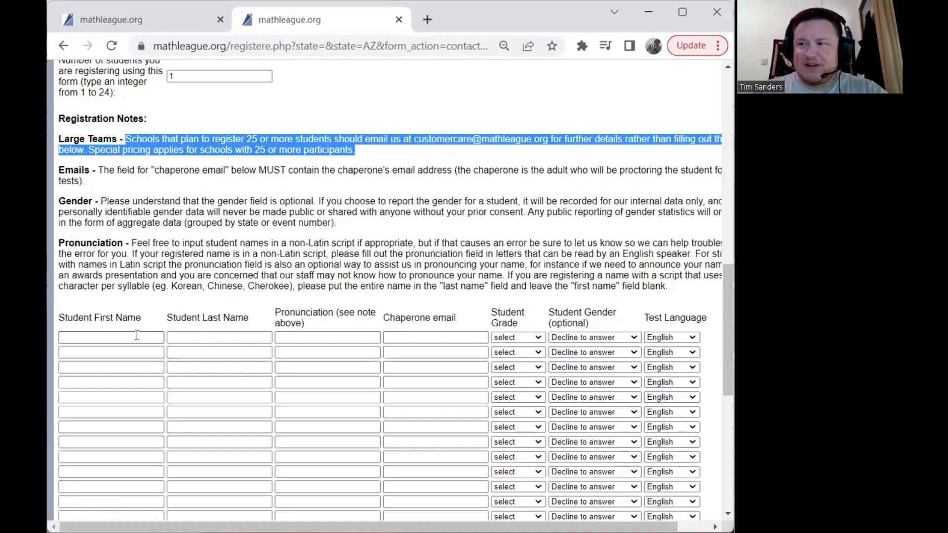
# Step: Set the first student's grade to 9th grade and gender to Male
pyautogui.click(517, 337)
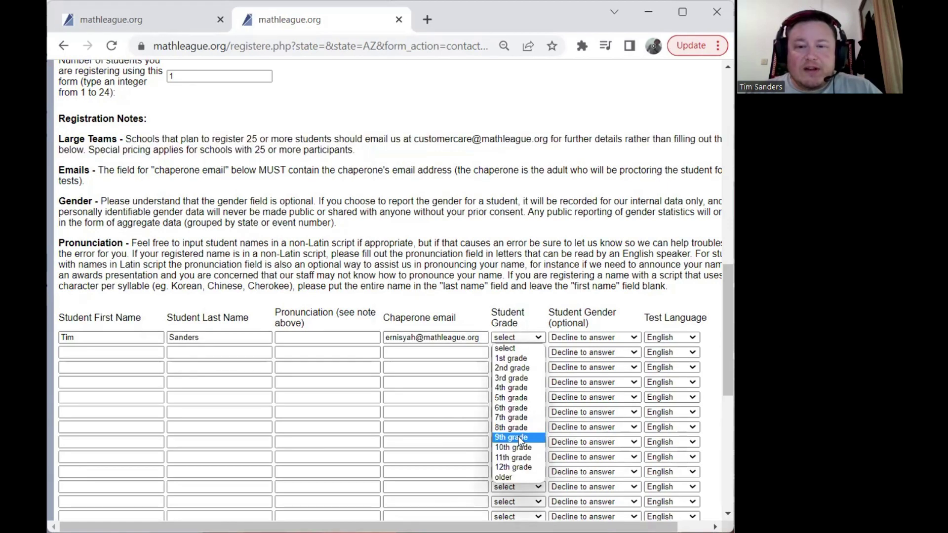
pyautogui.click(519, 436)
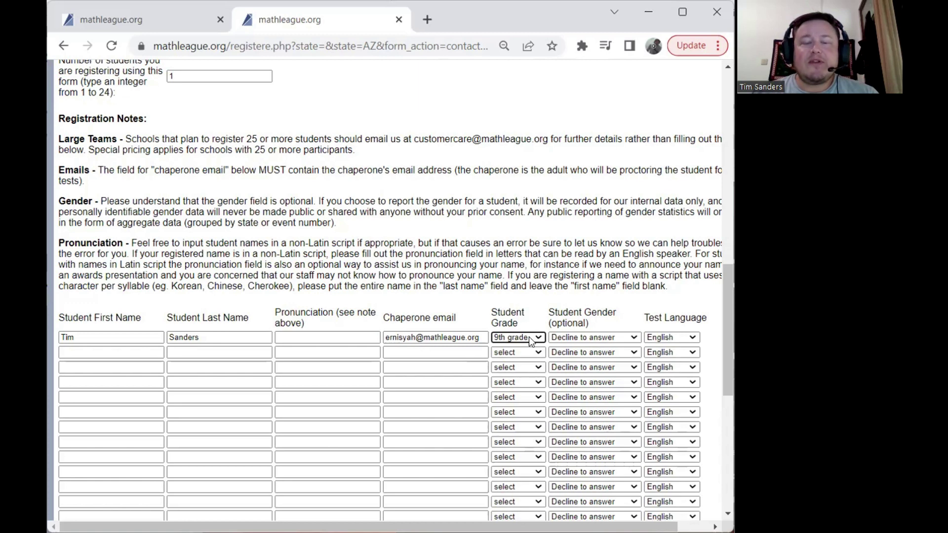
pyautogui.click(571, 322)
pyautogui.doubleClick(571, 322)
pyautogui.click(576, 334)
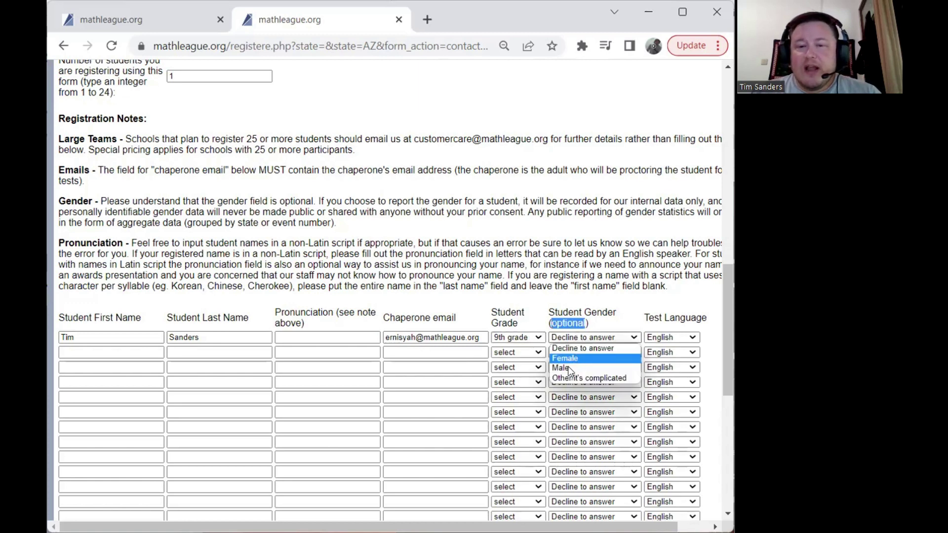
pyautogui.click(568, 368)
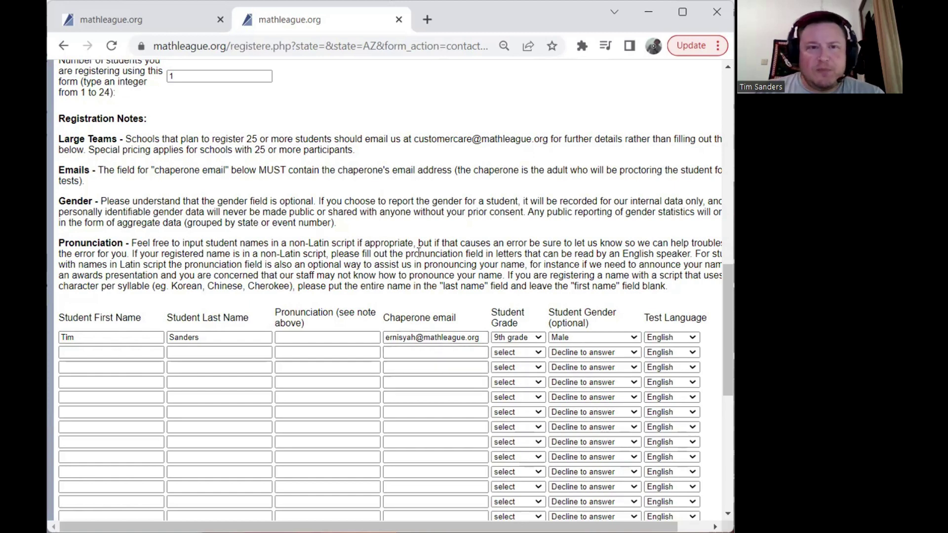
pyautogui.scroll(3, 443, 262)
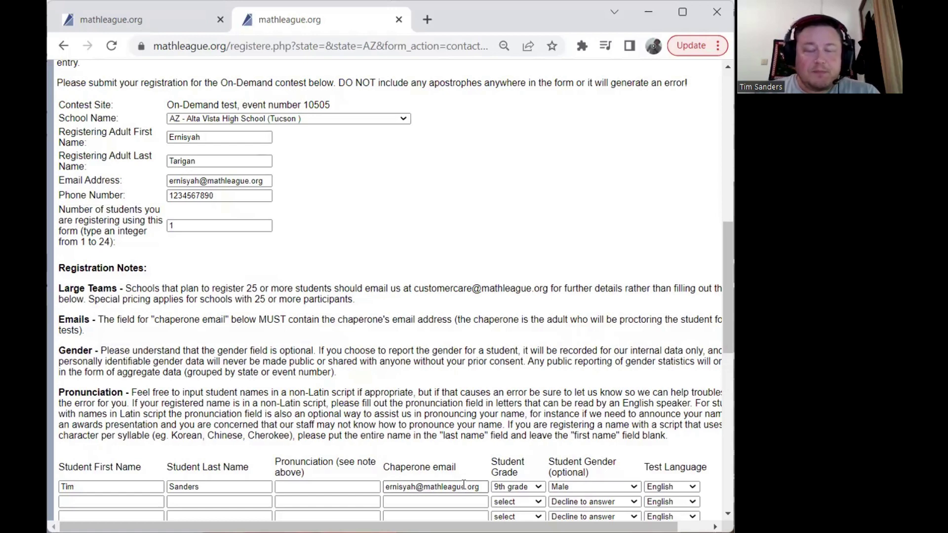
pyautogui.scroll(-5, 465, 484)
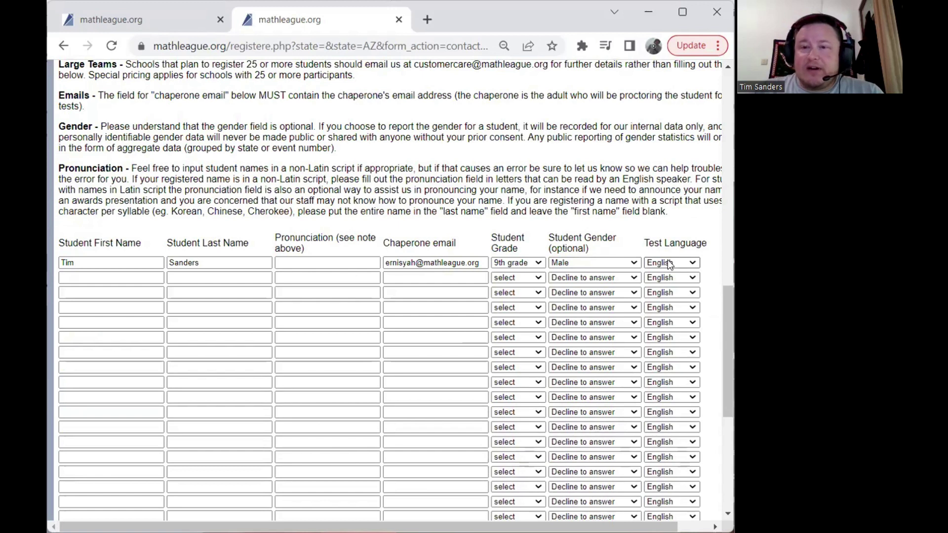
pyautogui.click(668, 262)
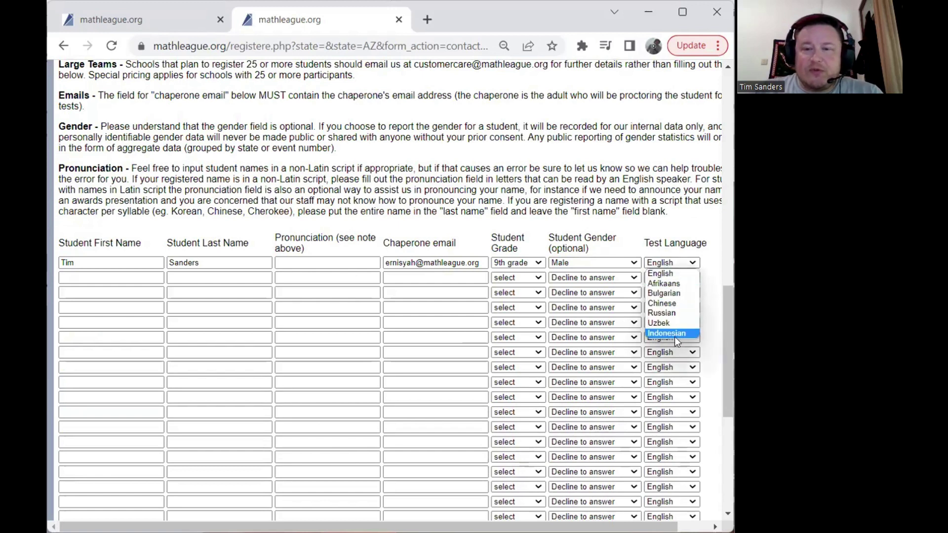
pyautogui.click(675, 263)
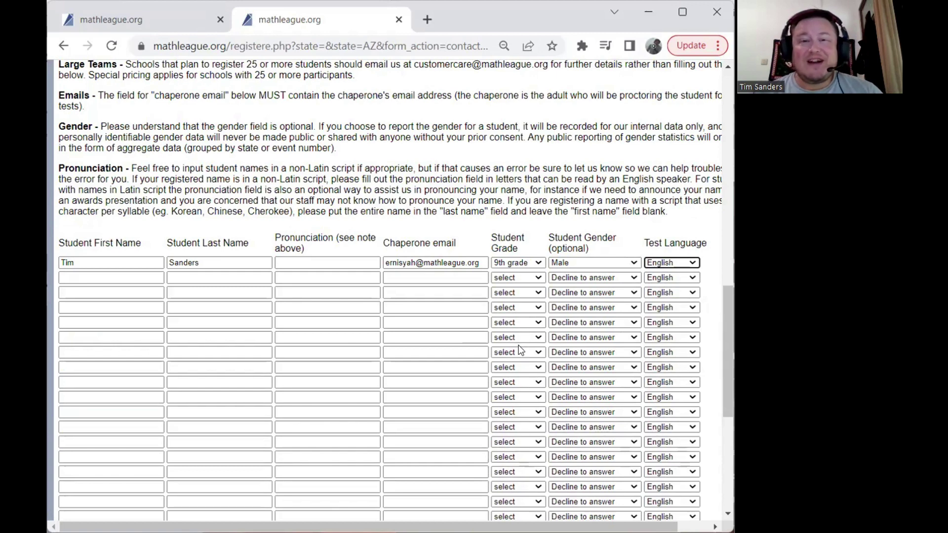
pyautogui.click(169, 26)
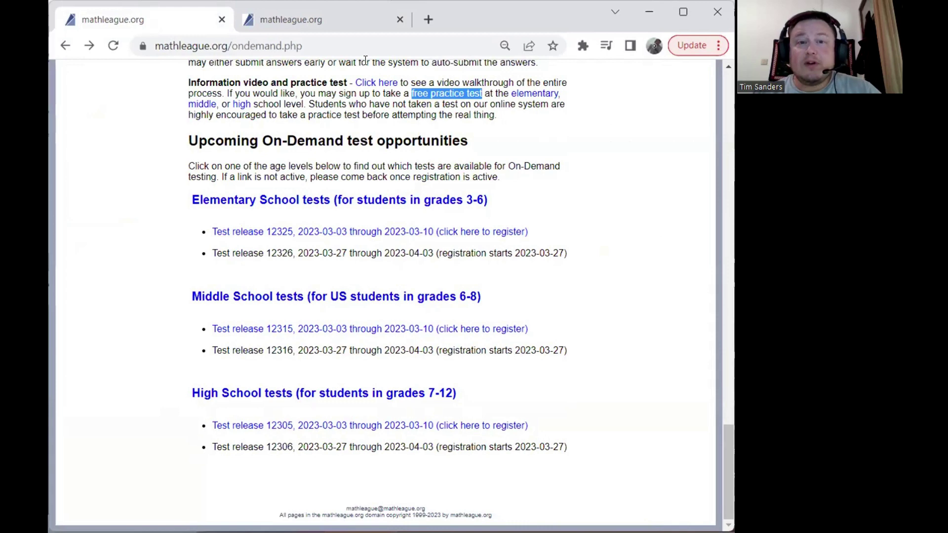
pyautogui.click(333, 26)
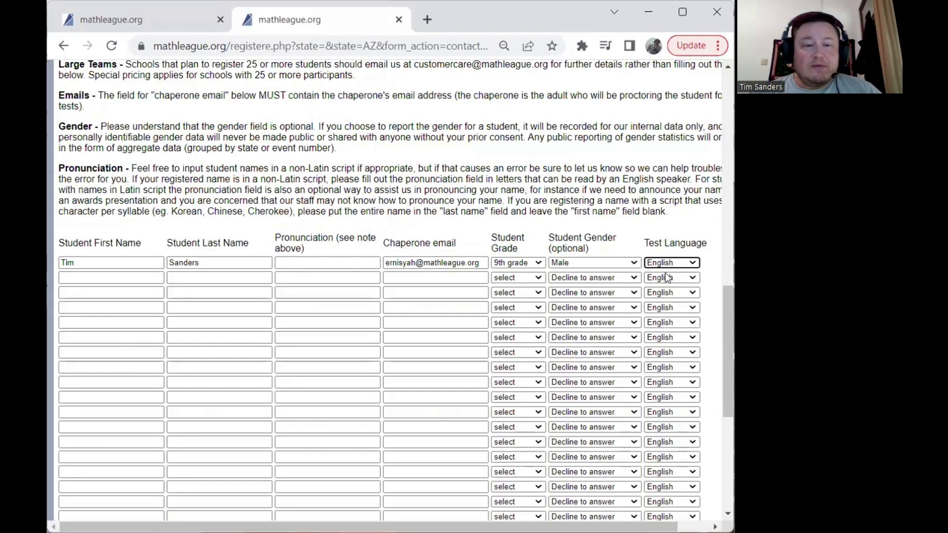
pyautogui.scroll(-6, 669, 295)
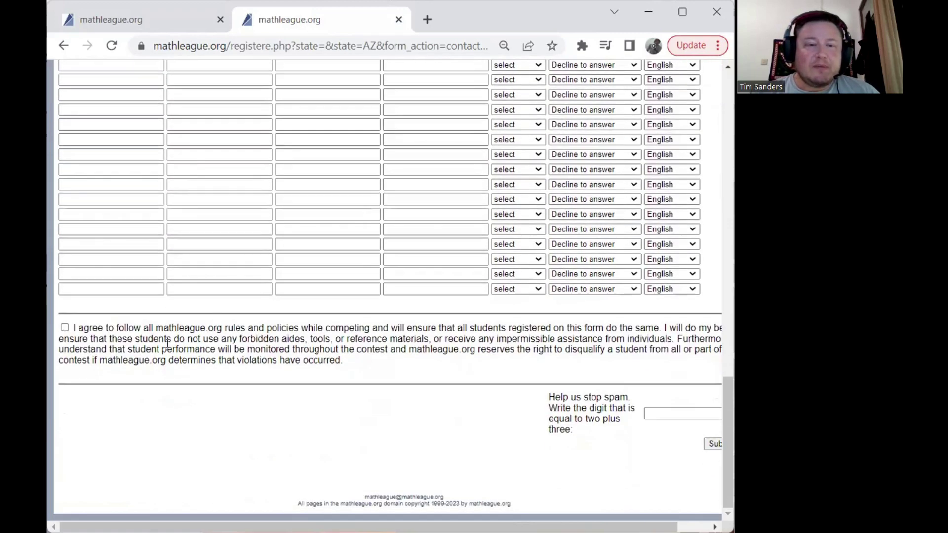
pyautogui.scroll(9, 220, 400)
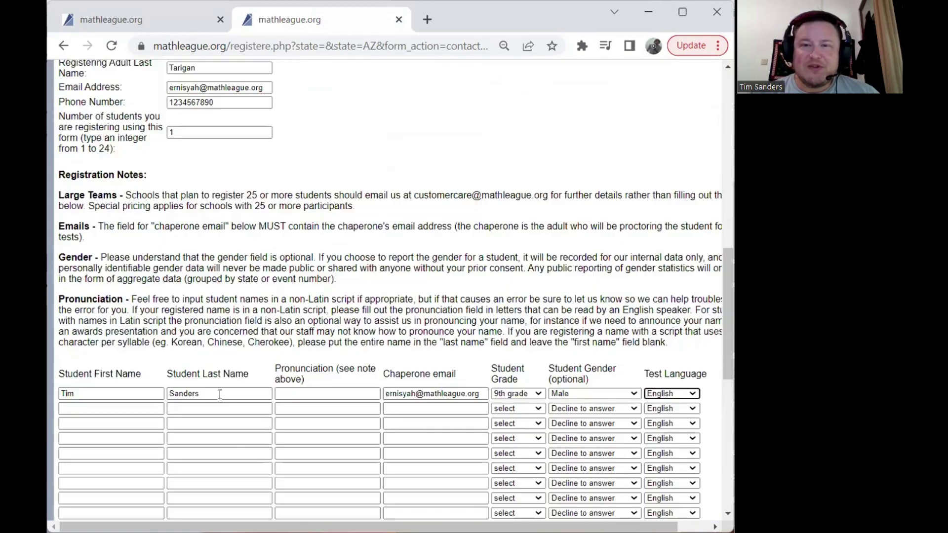
pyautogui.scroll(12, 220, 395)
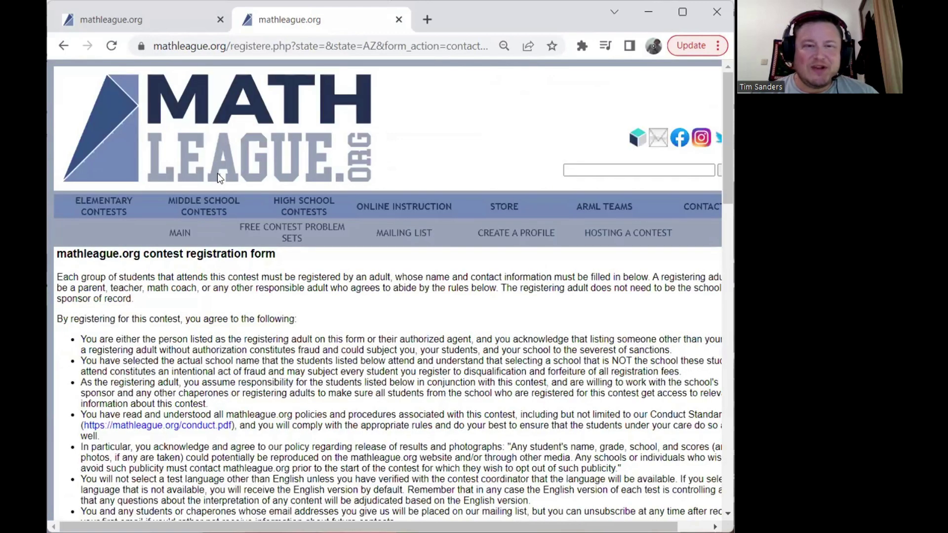
pyautogui.scroll(-3, 218, 178)
pyautogui.scroll(-5, 229, 400)
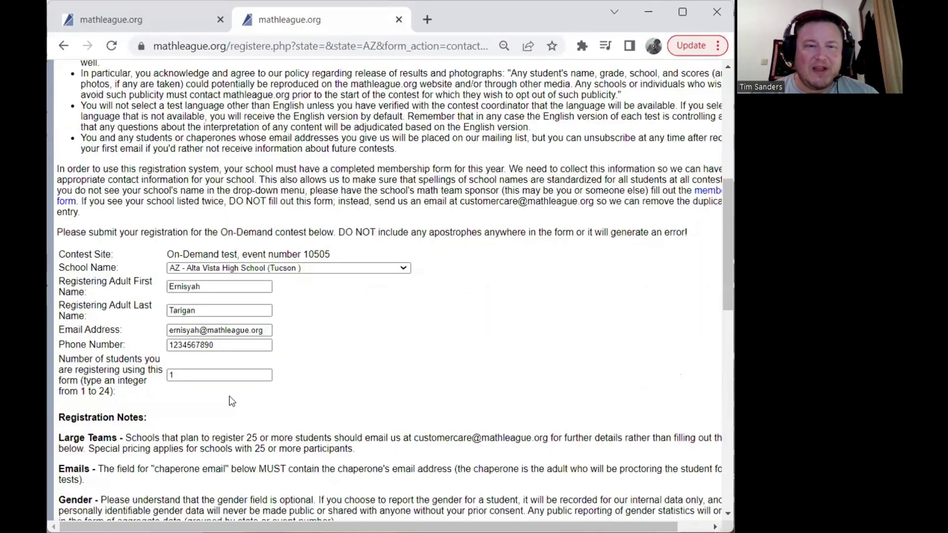
pyautogui.scroll(-4, 228, 302)
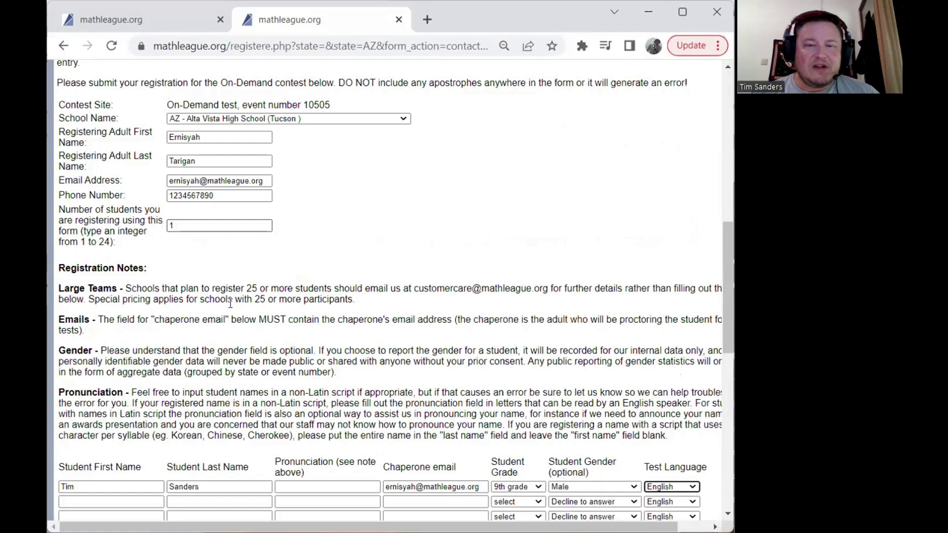
pyautogui.scroll(-9, 231, 304)
pyautogui.scroll(-2, 230, 304)
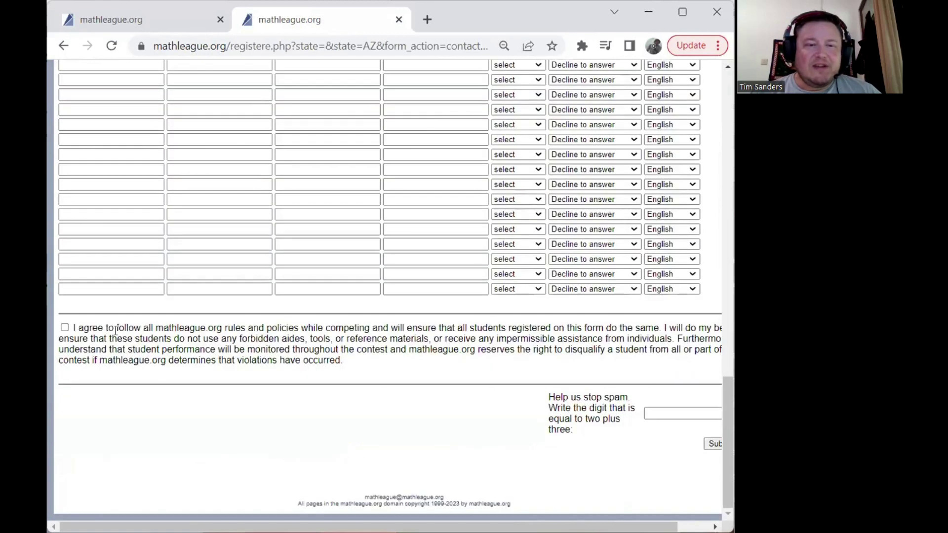
# Step: Accept the rules agreement, answer 5 to the spam check, and submit the registration
pyautogui.click(65, 328)
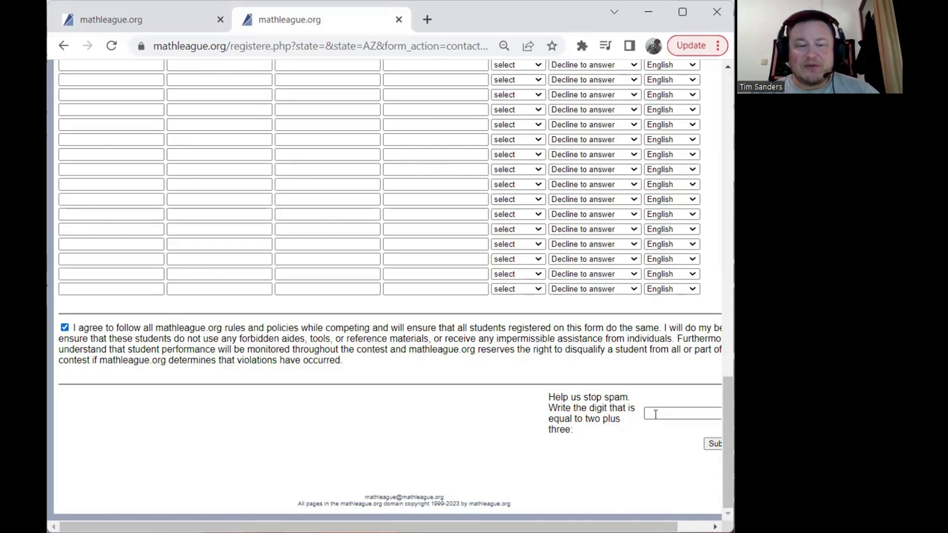
pyautogui.click(656, 415)
pyautogui.write('5')
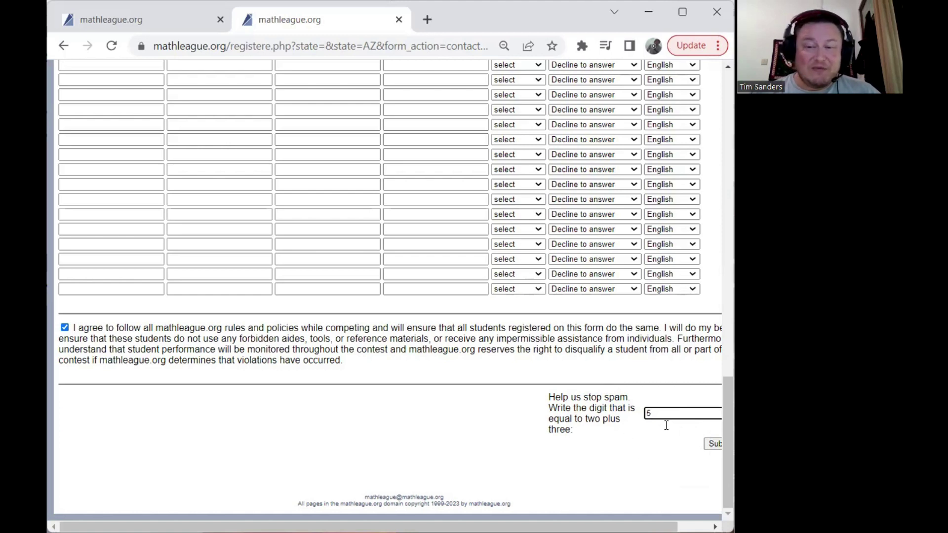
pyautogui.click(710, 443)
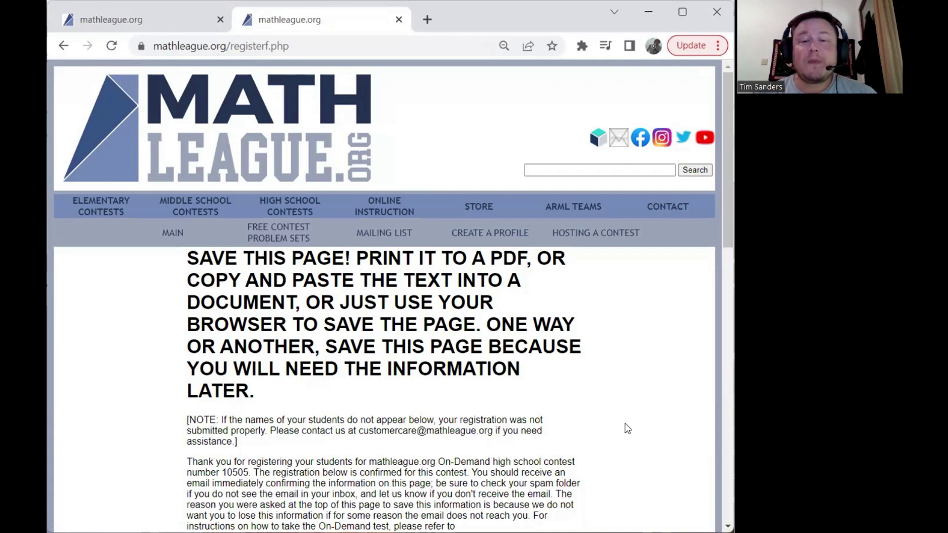
pyautogui.scroll(-2, 593, 346)
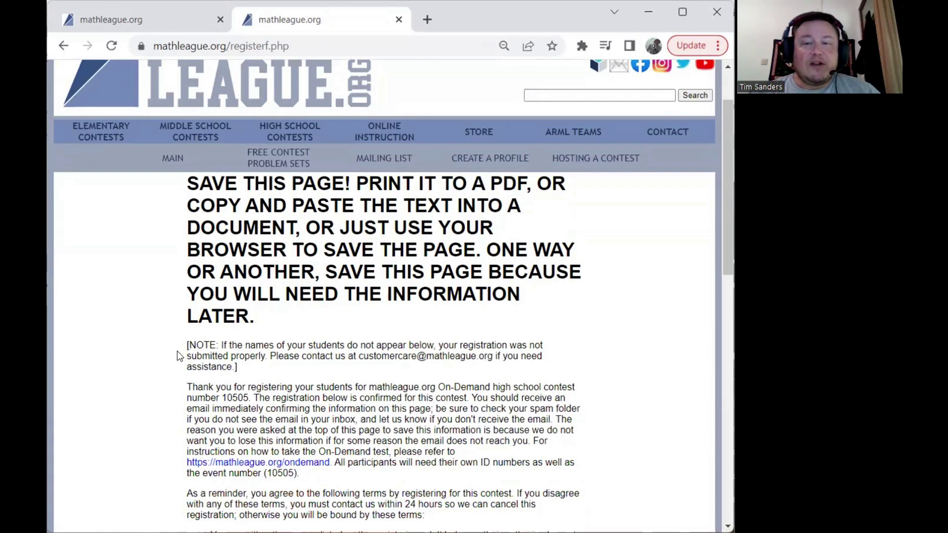
pyautogui.scroll(-2, 181, 346)
pyautogui.scroll(-7, 182, 334)
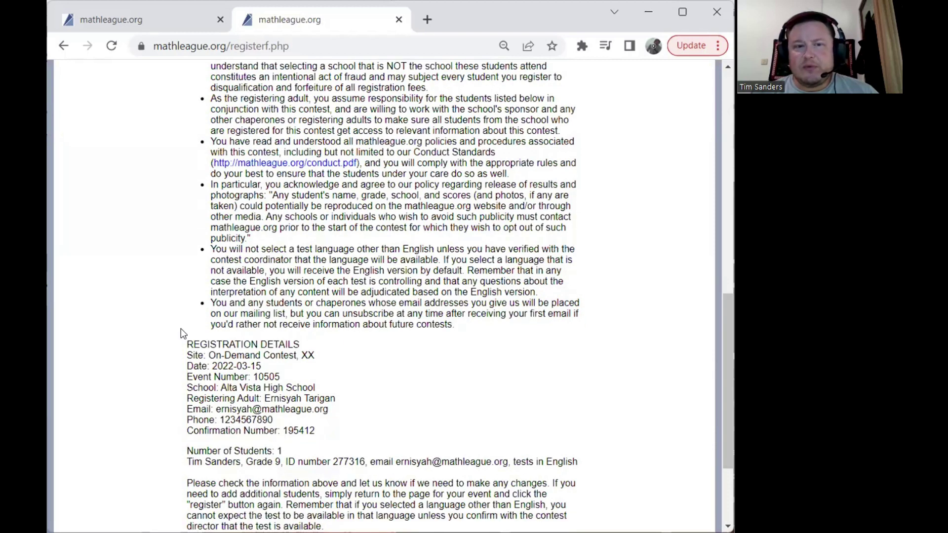
pyautogui.scroll(-1, 180, 328)
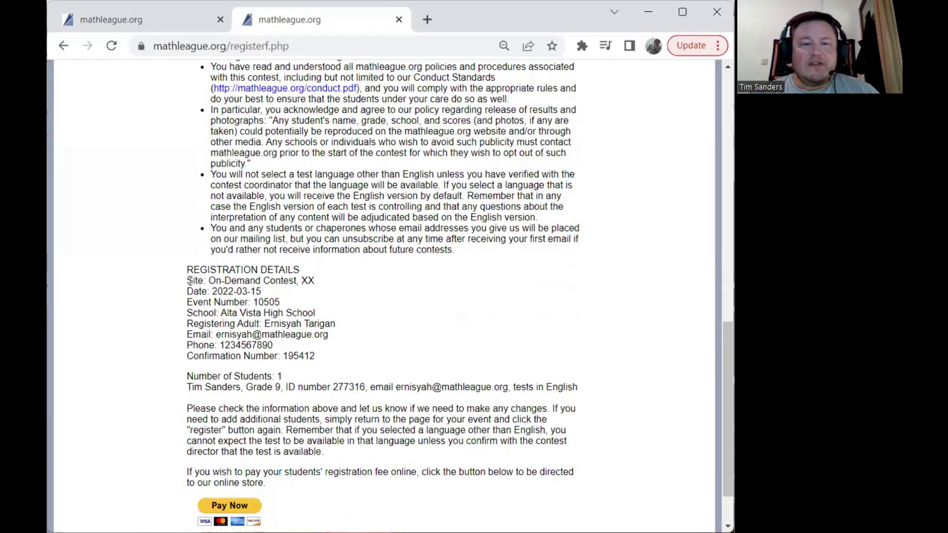
pyautogui.moveTo(189, 268); pyautogui.dragTo(367, 386)
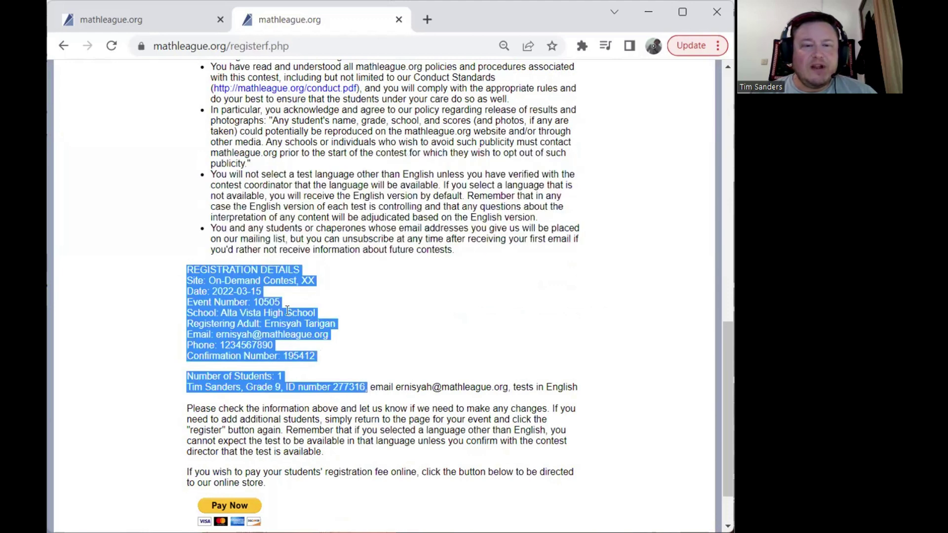
pyautogui.doubleClick(266, 302)
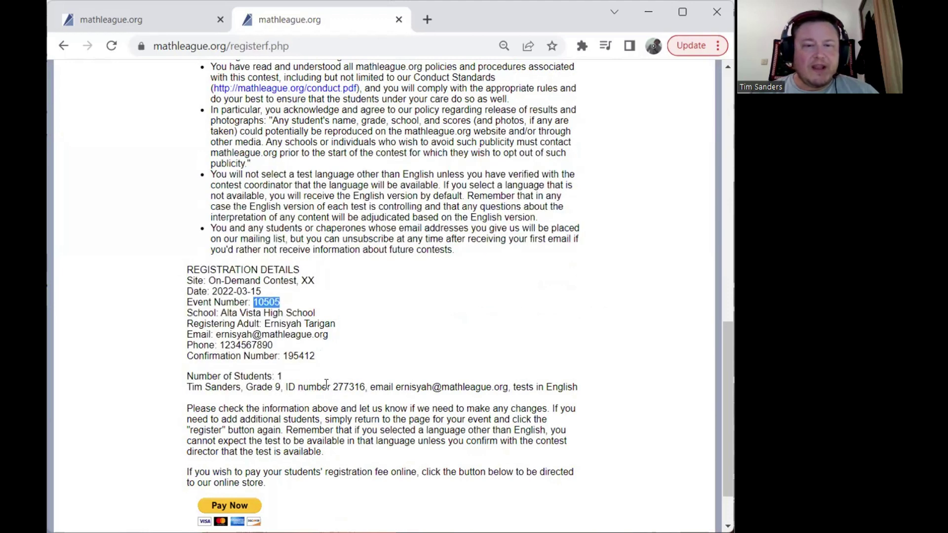
pyautogui.doubleClick(343, 387)
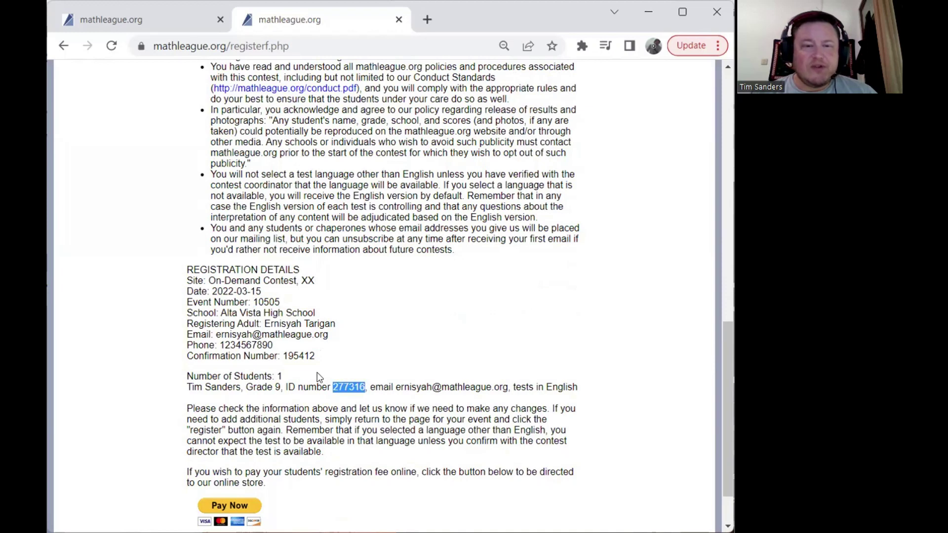
pyautogui.doubleClick(265, 302)
pyautogui.doubleClick(351, 387)
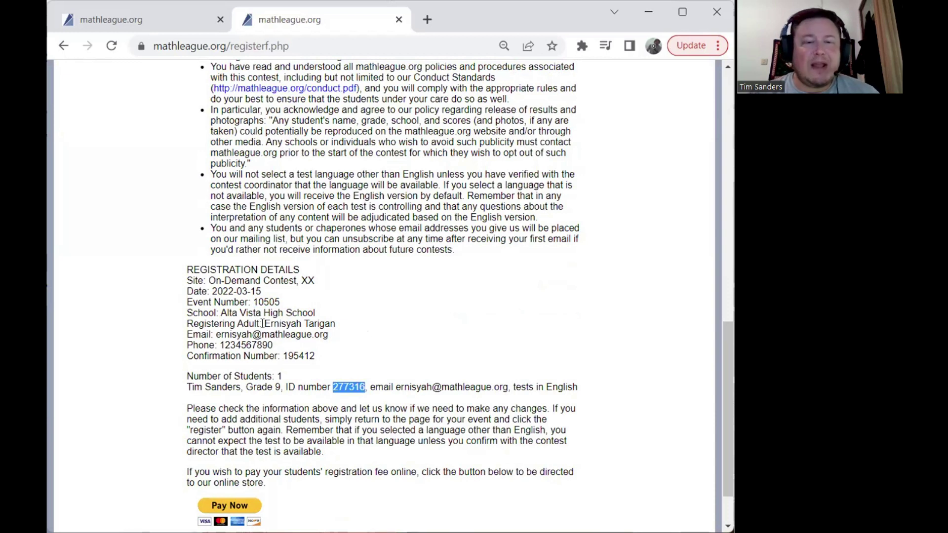
pyautogui.doubleClick(264, 303)
pyautogui.doubleClick(342, 387)
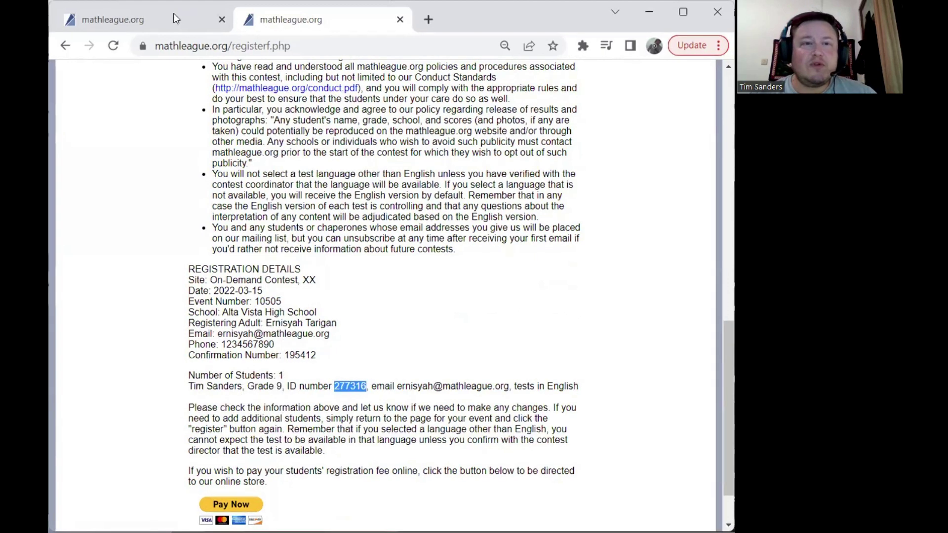
# Step: From the on-demand instructions tab, open the onlinetestentry.php contest link in a new tab
pyautogui.click(171, 25)
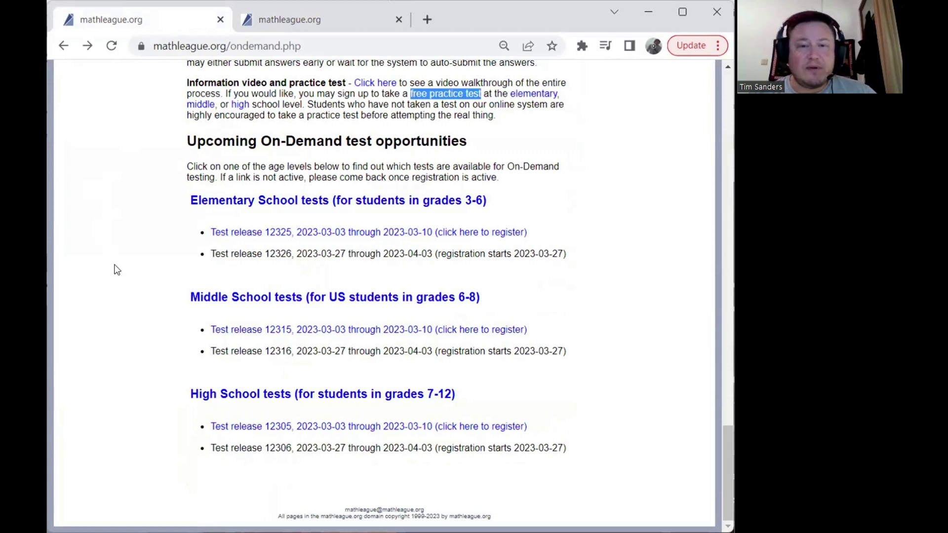
pyautogui.scroll(5, 145, 287)
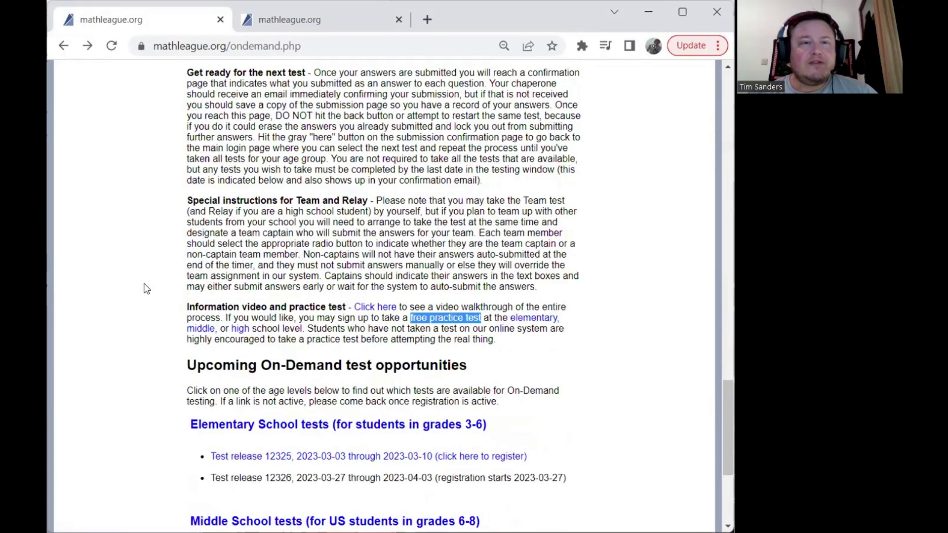
pyautogui.scroll(5, 147, 288)
pyautogui.scroll(2, 159, 220)
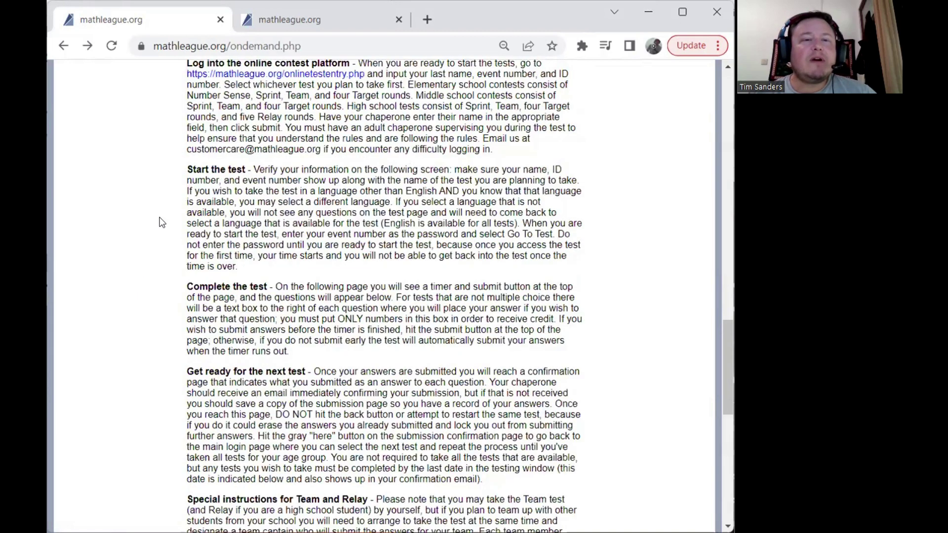
pyautogui.scroll(3, 149, 144)
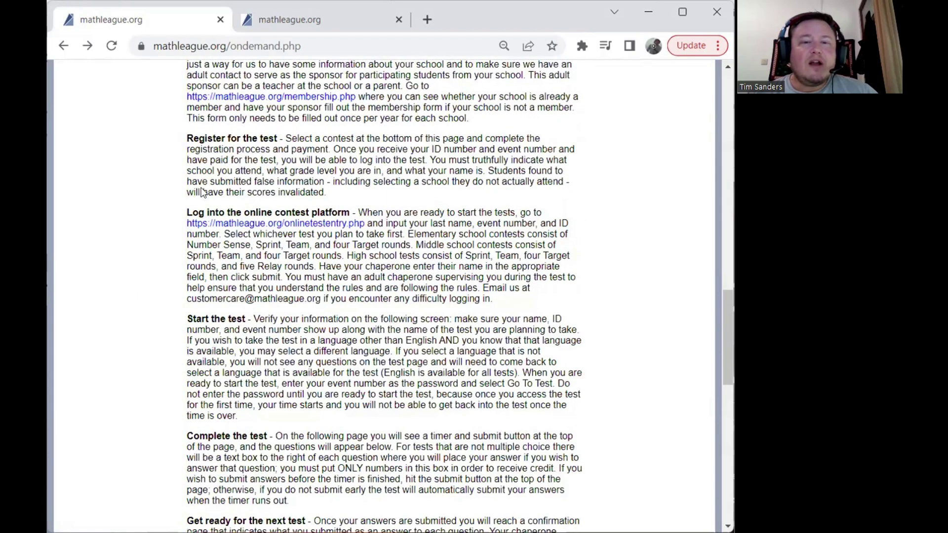
pyautogui.scroll(-1, 295, 211)
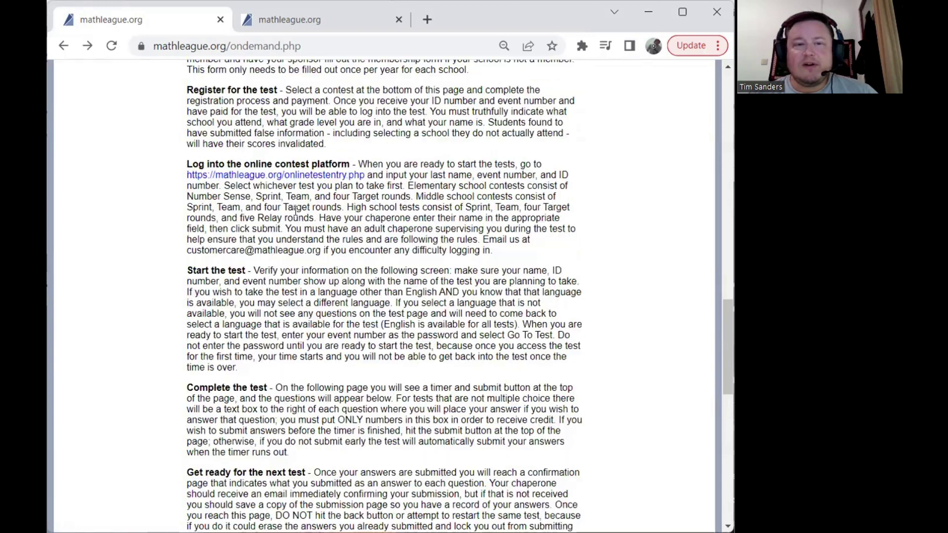
pyautogui.scroll(-1, 295, 211)
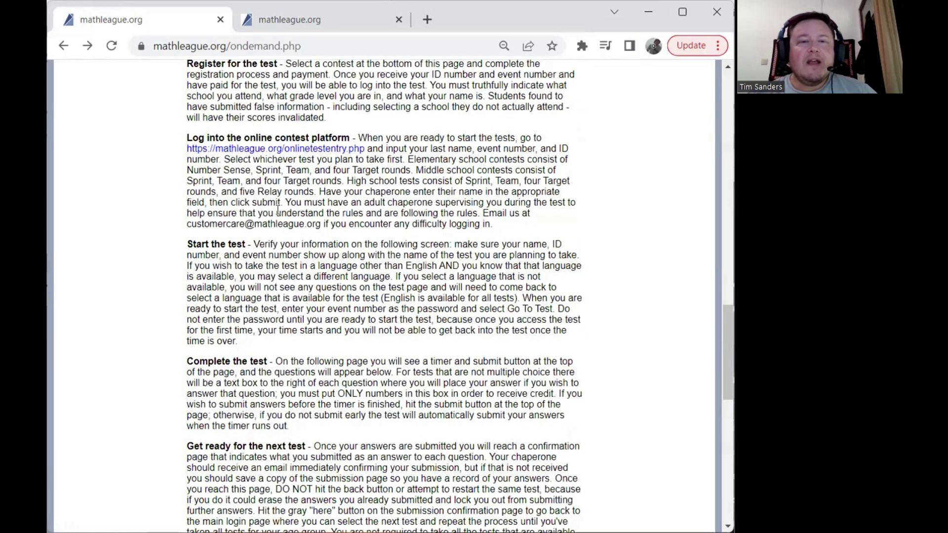
pyautogui.rightClick(291, 150)
pyautogui.click(326, 158)
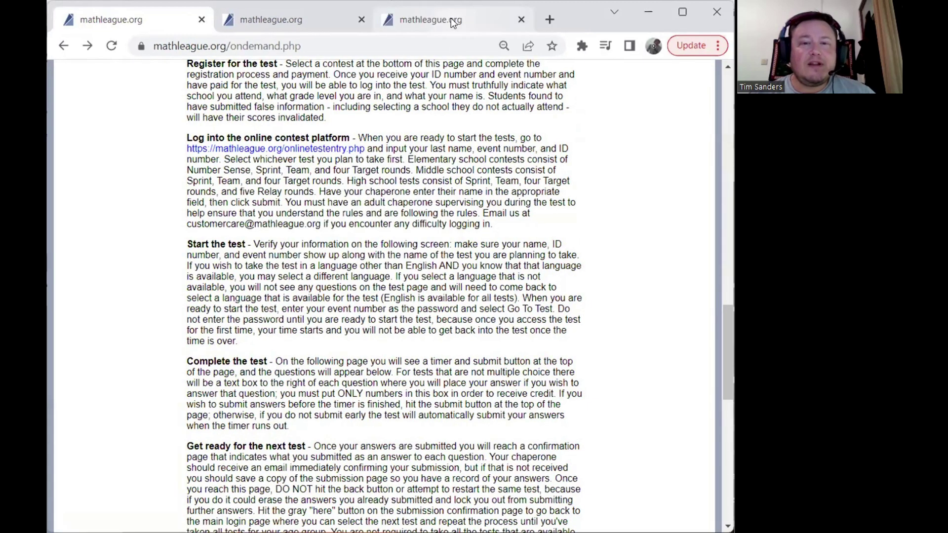
# Step: Enter the student's last name and paste event number 10505 copied from the registration tab
pyautogui.click(452, 18)
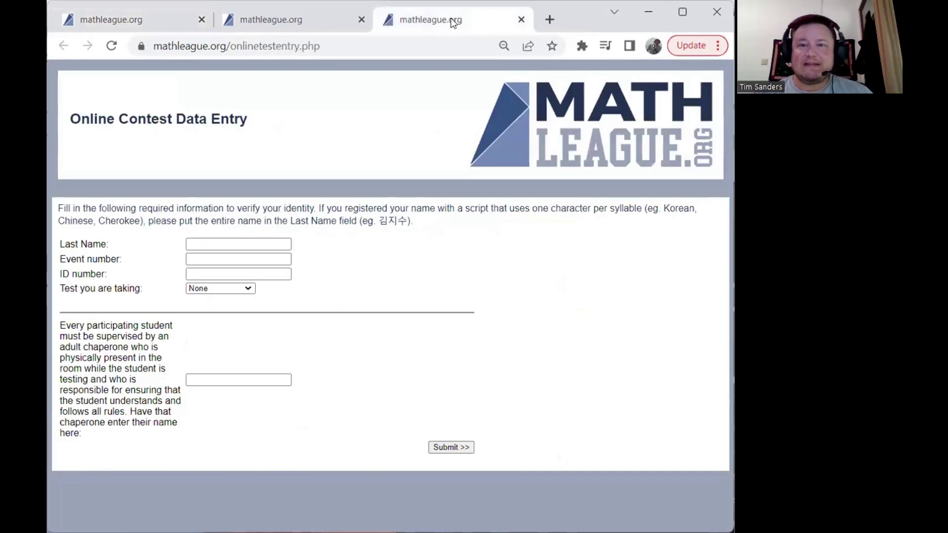
pyautogui.click(252, 238)
pyautogui.write('Sanders')
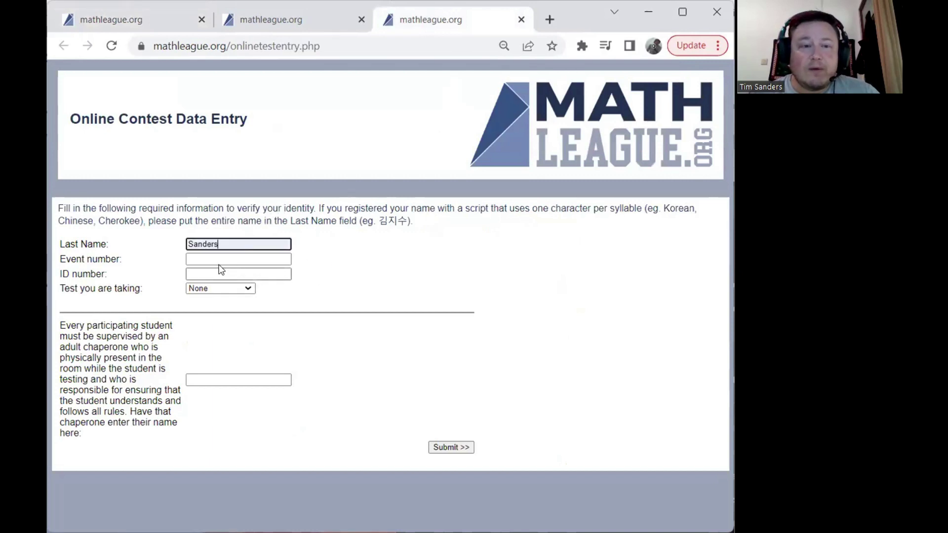
pyautogui.click(280, 19)
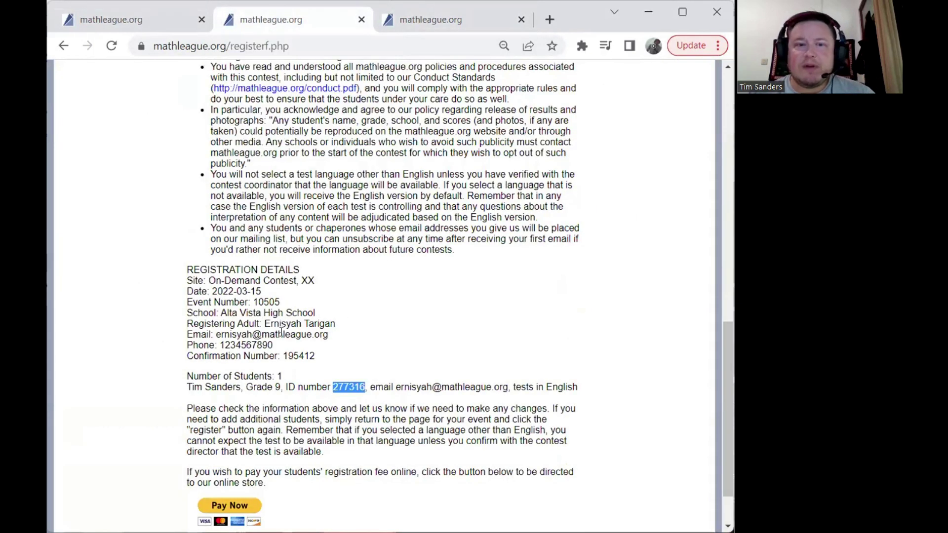
pyautogui.doubleClick(267, 302)
pyautogui.hotkey('ctrl', 'c')
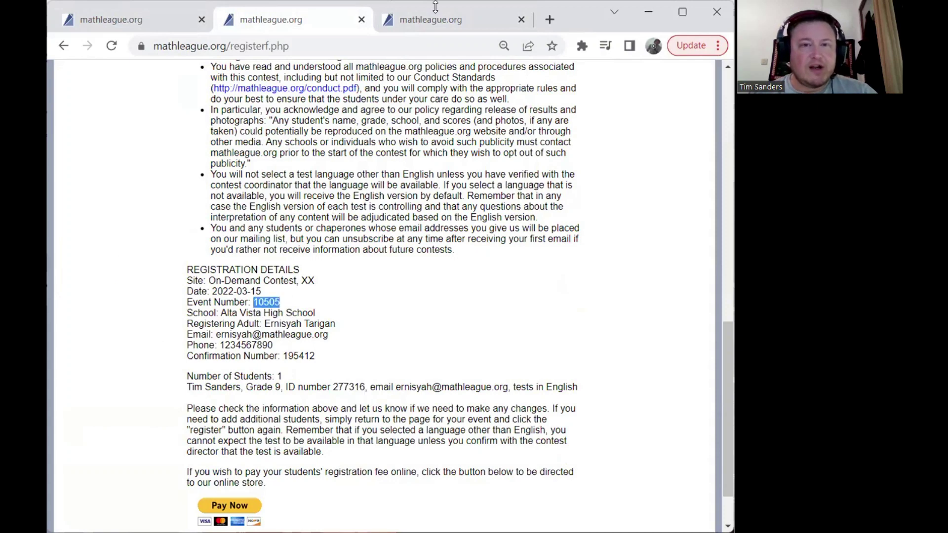
pyautogui.click(439, 24)
pyautogui.click(211, 259)
pyautogui.hotkey('ctrl', 'v')
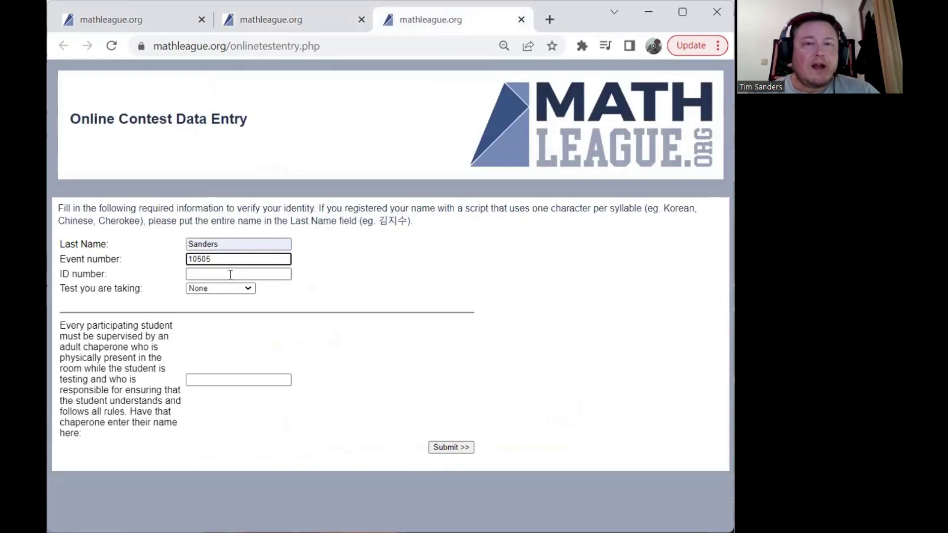
# Step: Copy the student's ID number from the registration tab into the ID number field
pyautogui.click(268, 19)
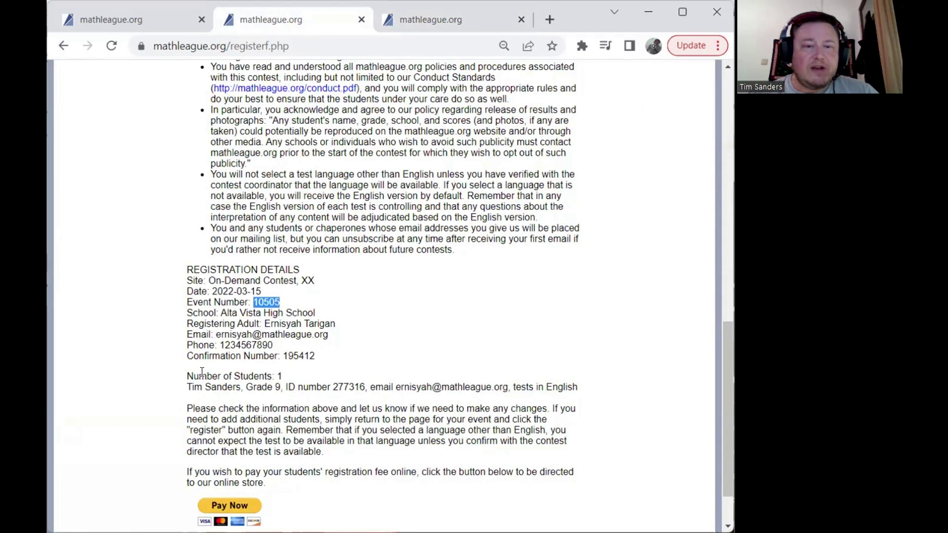
pyautogui.moveTo(288, 387); pyautogui.dragTo(327, 384)
pyautogui.doubleClick(346, 385)
pyautogui.hotkey('ctrl', 'c')
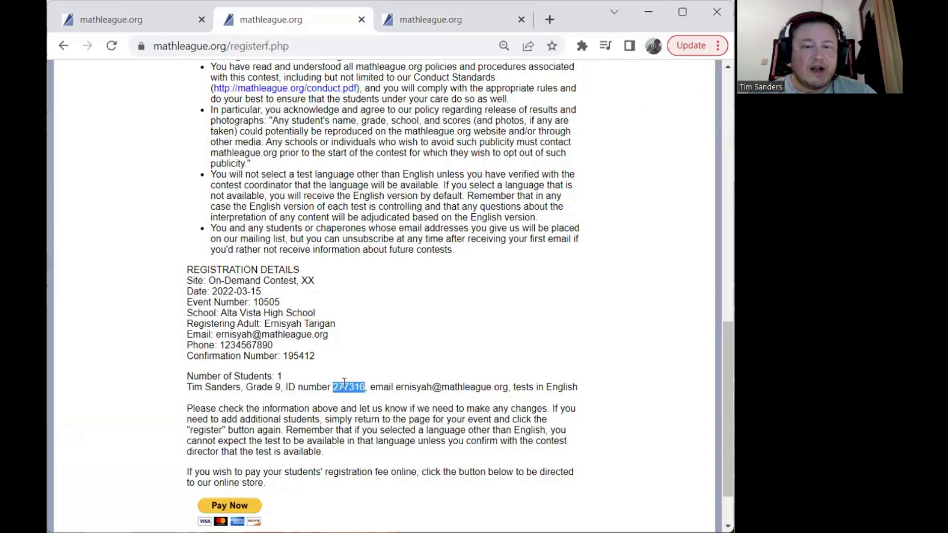
pyautogui.click(427, 22)
pyautogui.click(237, 274)
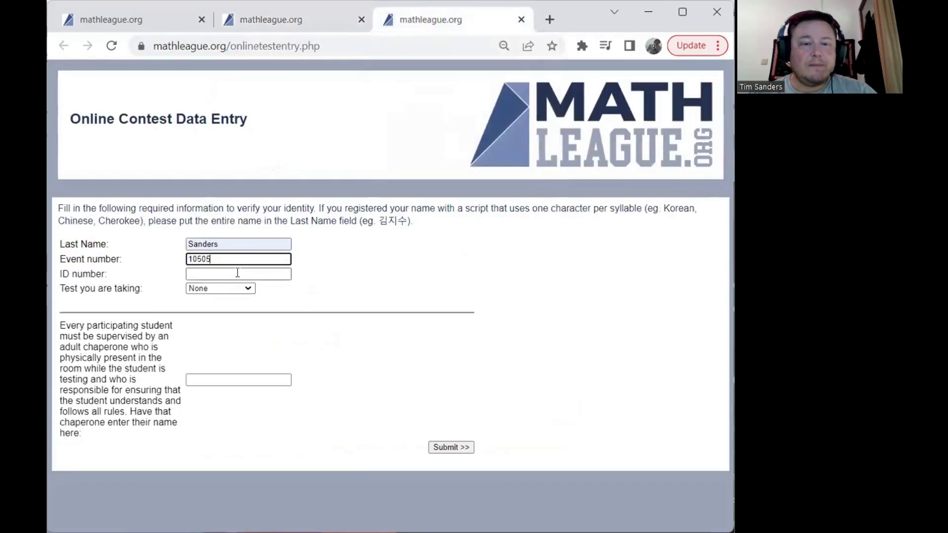
pyautogui.hotkey('ctrl', 'v')
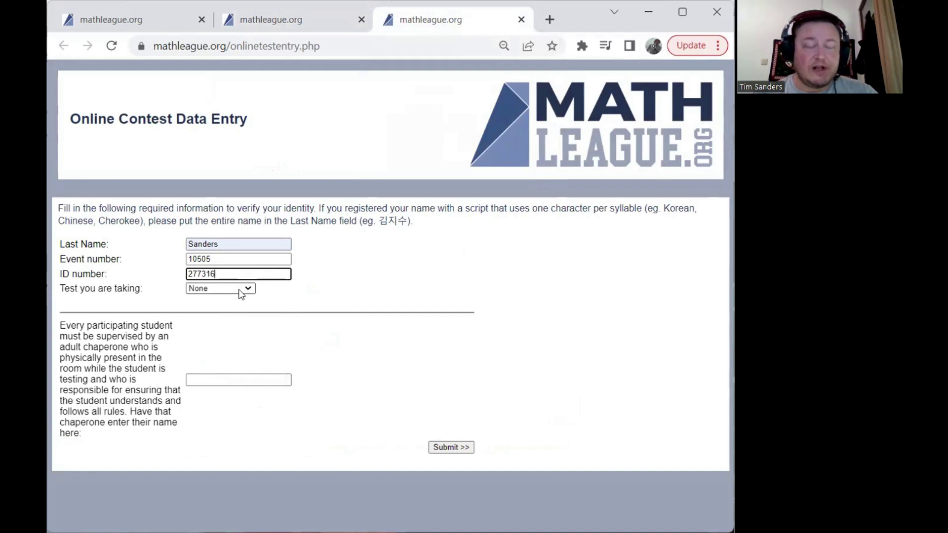
pyautogui.click(247, 289)
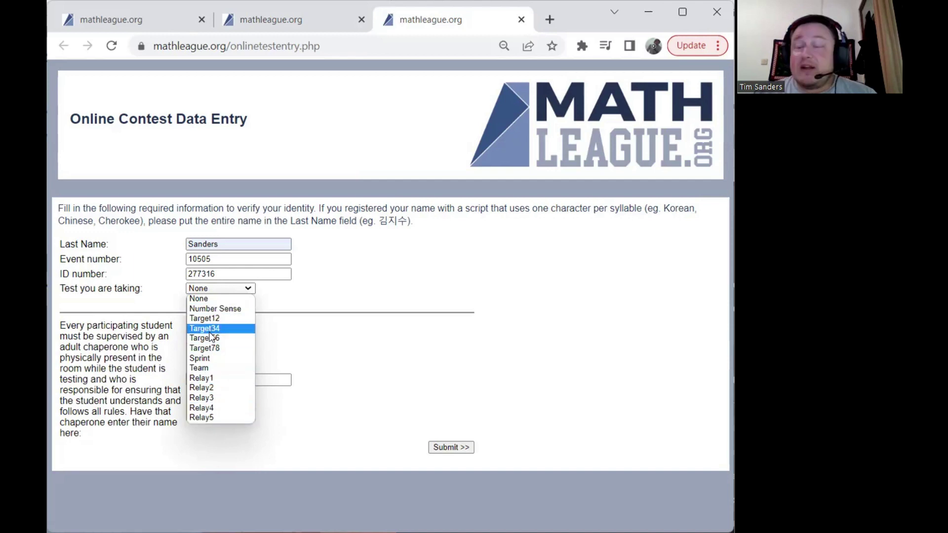
# Step: Select Relay1 as the test, autofill the chaperone's name, and submit the entry form
pyautogui.click(213, 377)
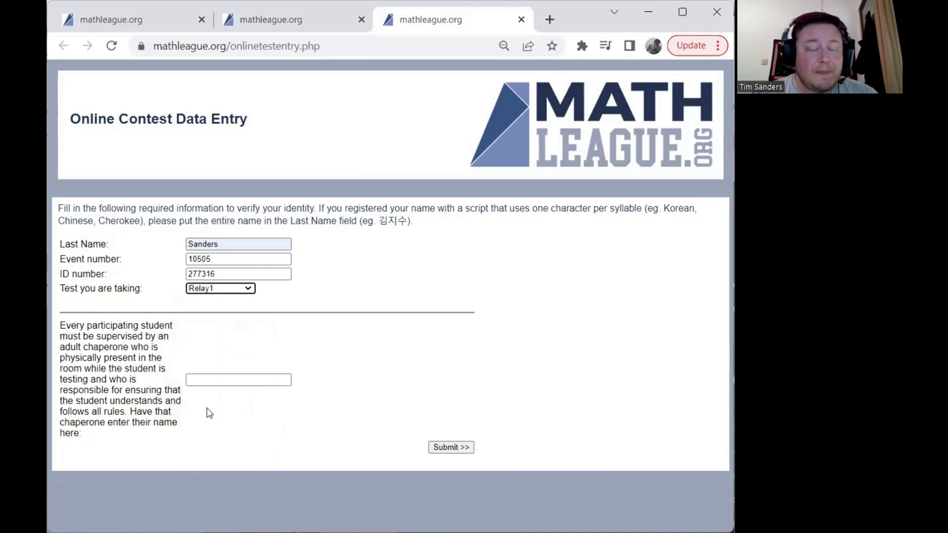
pyautogui.click(228, 378)
pyautogui.click(257, 391)
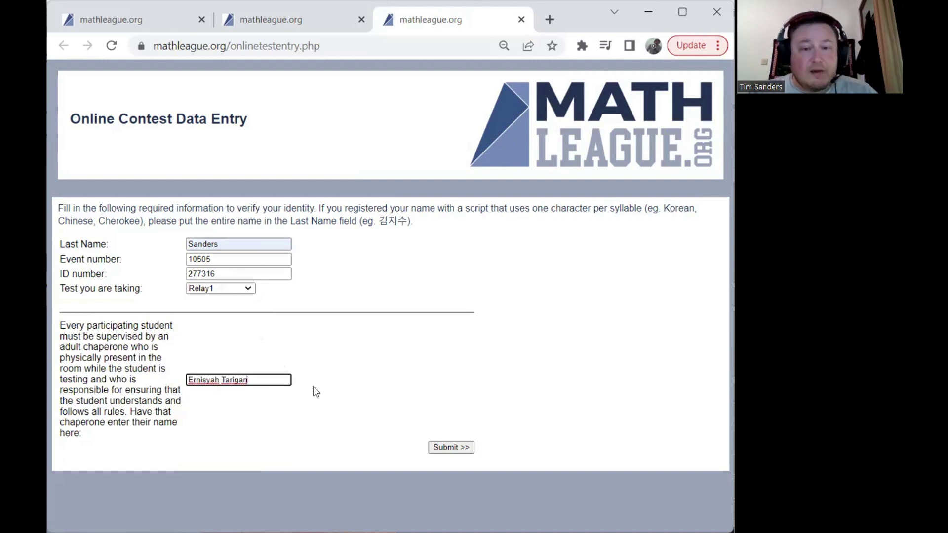
pyautogui.click(436, 447)
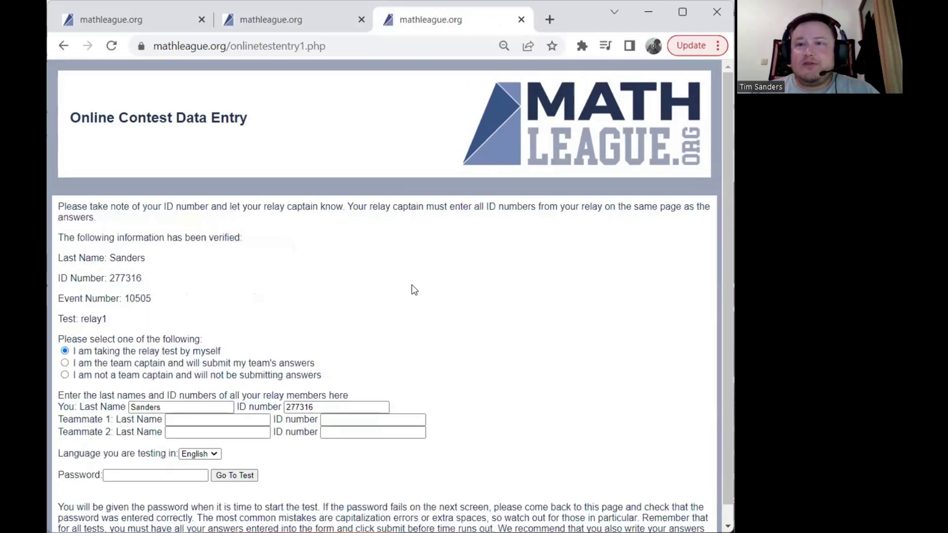
# Step: Return to the on-demand instructions page in the first browser tab
pyautogui.click(153, 18)
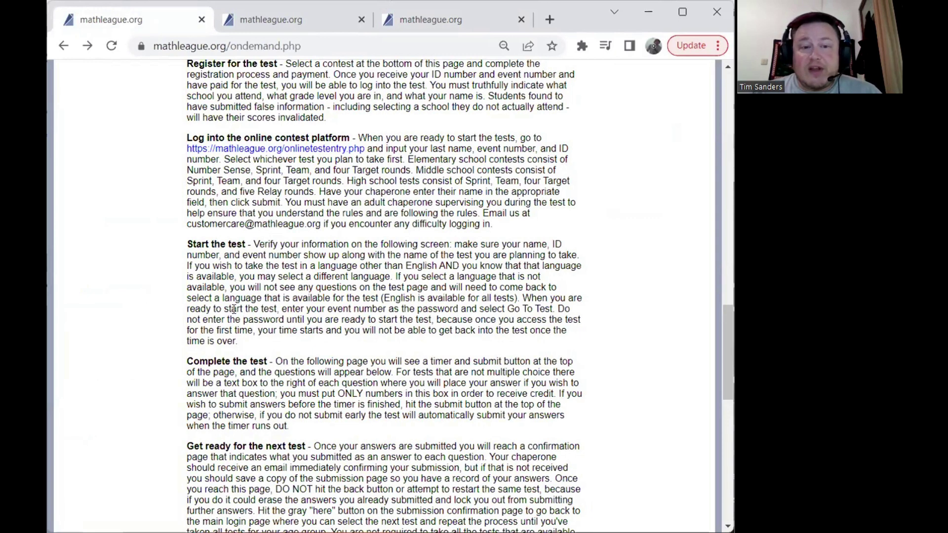
# Step: Read down the on-demand instructions, then return to the Relay1 contest data entry tab
pyautogui.scroll(-3, 230, 348)
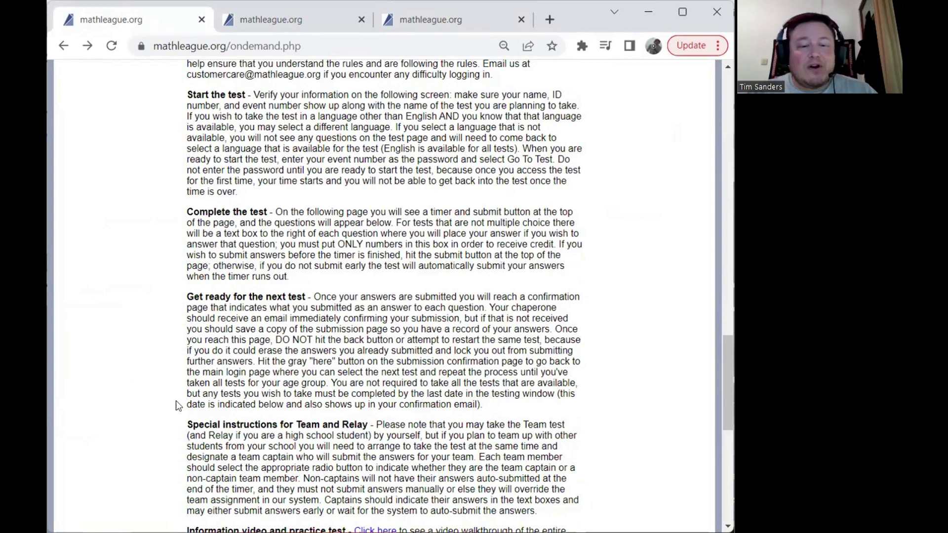
pyautogui.scroll(-2, 274, 422)
pyautogui.click(429, 19)
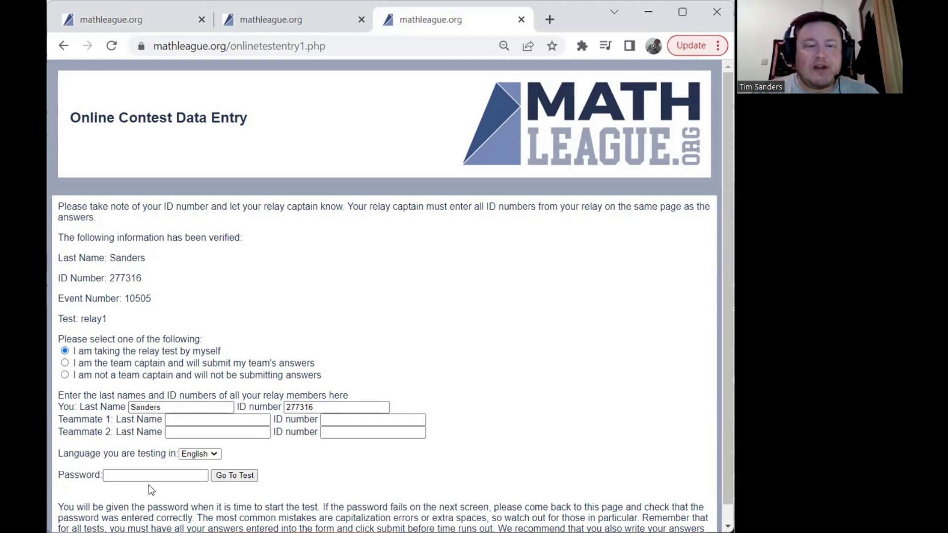
pyautogui.click(217, 453)
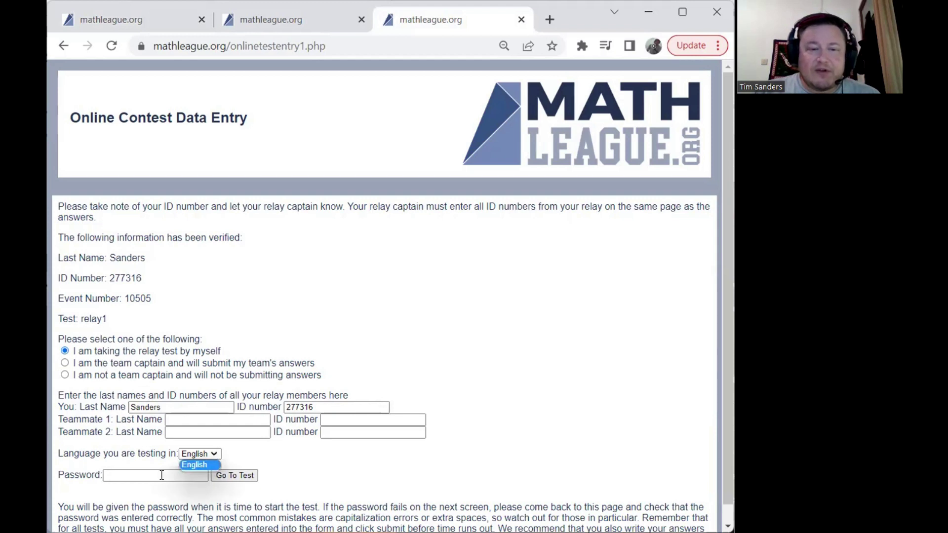
pyautogui.click(257, 459)
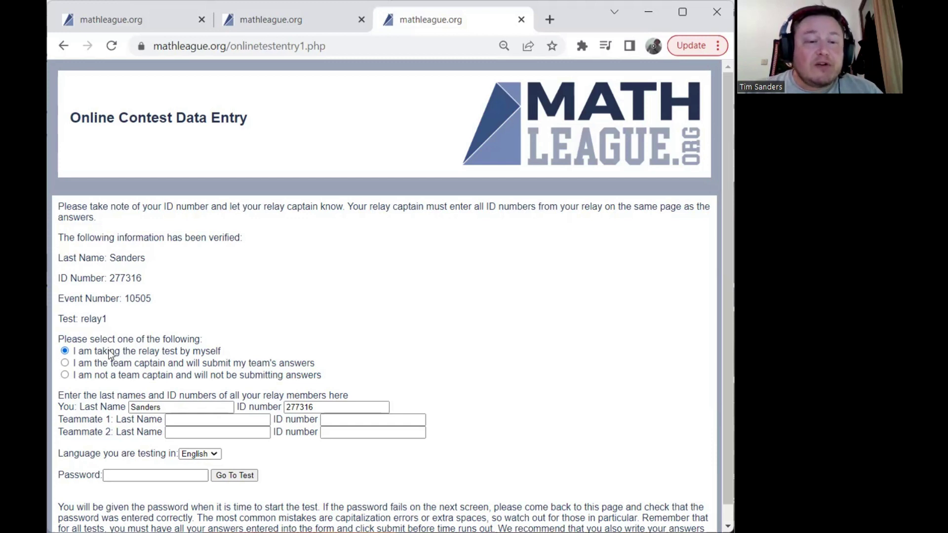
pyautogui.click(65, 364)
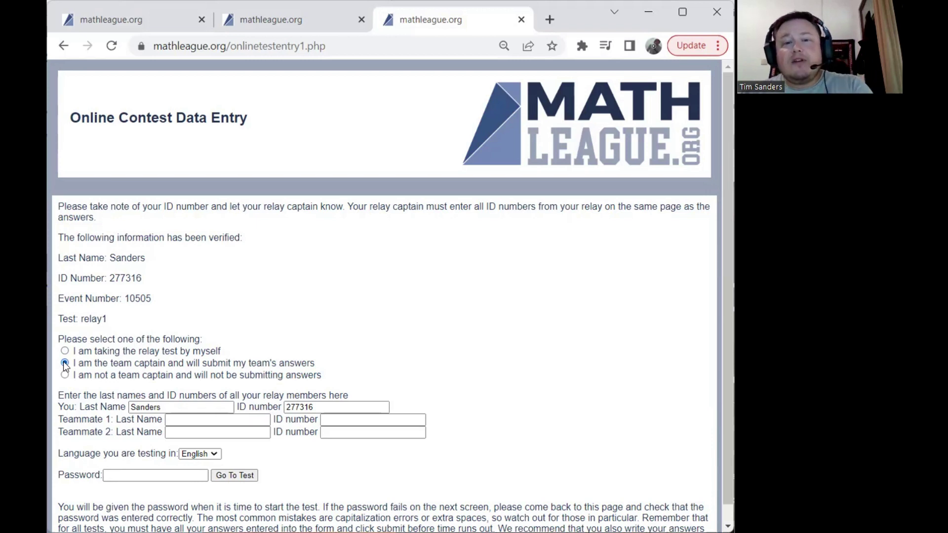
pyautogui.click(65, 375)
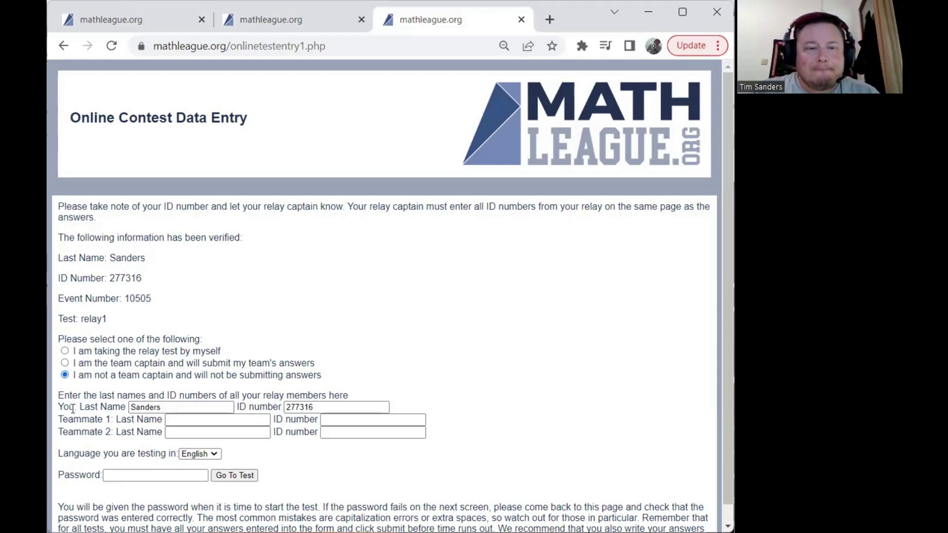
pyautogui.click(65, 363)
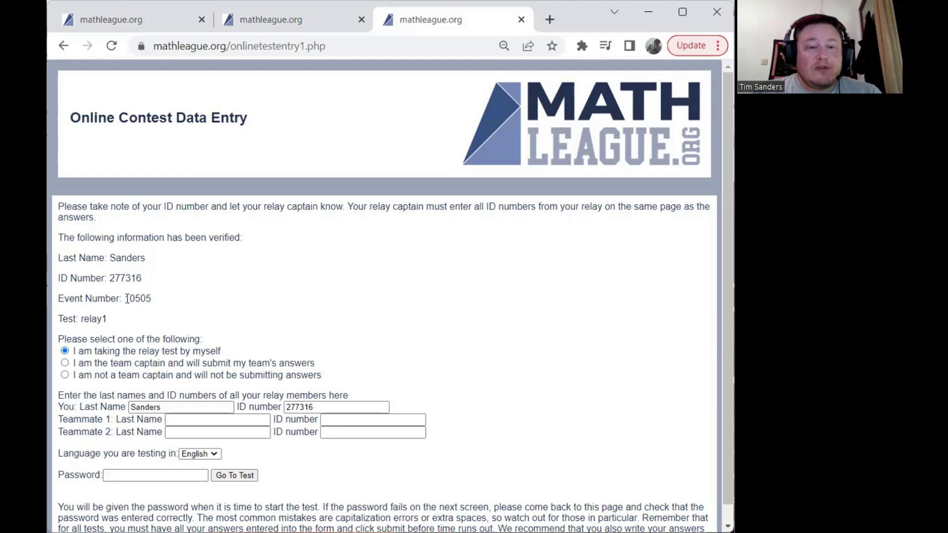
# Step: Enter the event number as the password and start the Relay1 test
pyautogui.click(132, 475)
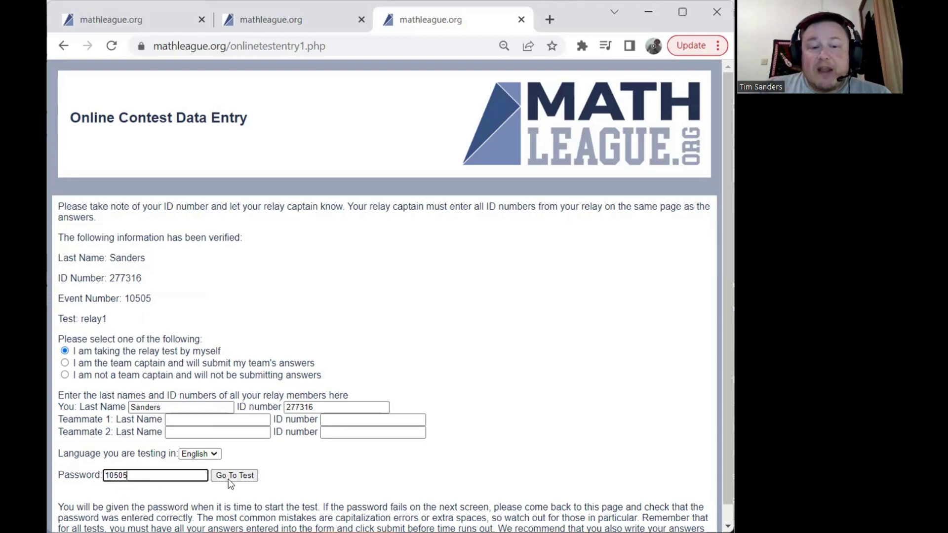
pyautogui.click(234, 475)
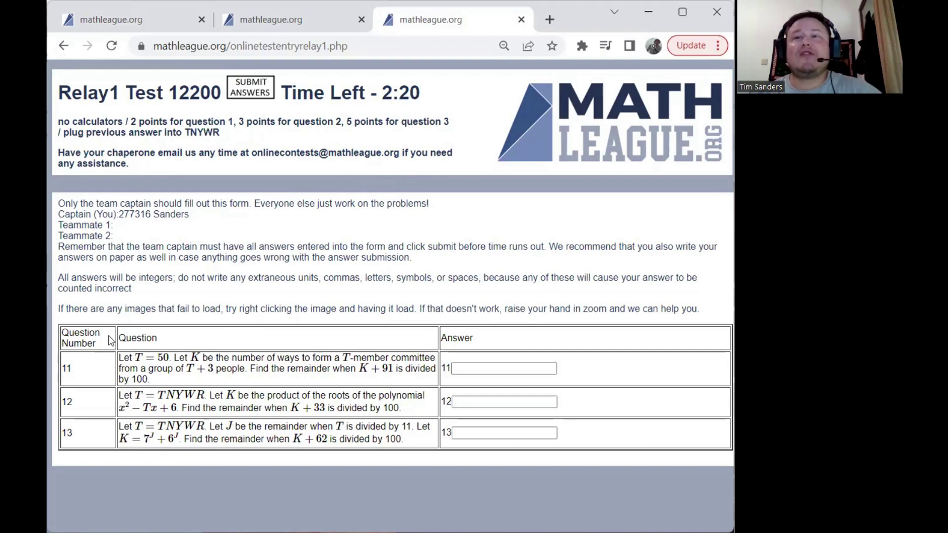
pyautogui.click(65, 46)
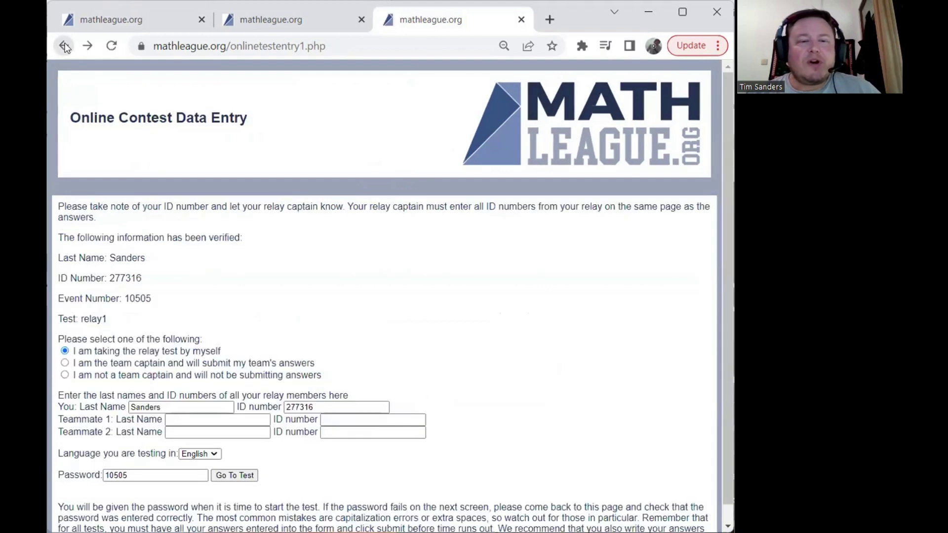
pyautogui.click(234, 476)
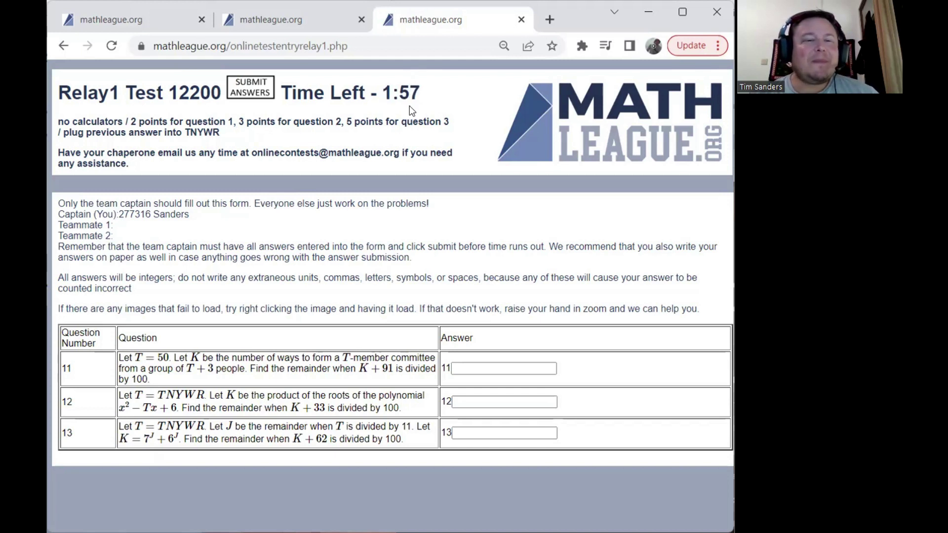
pyautogui.click(474, 370)
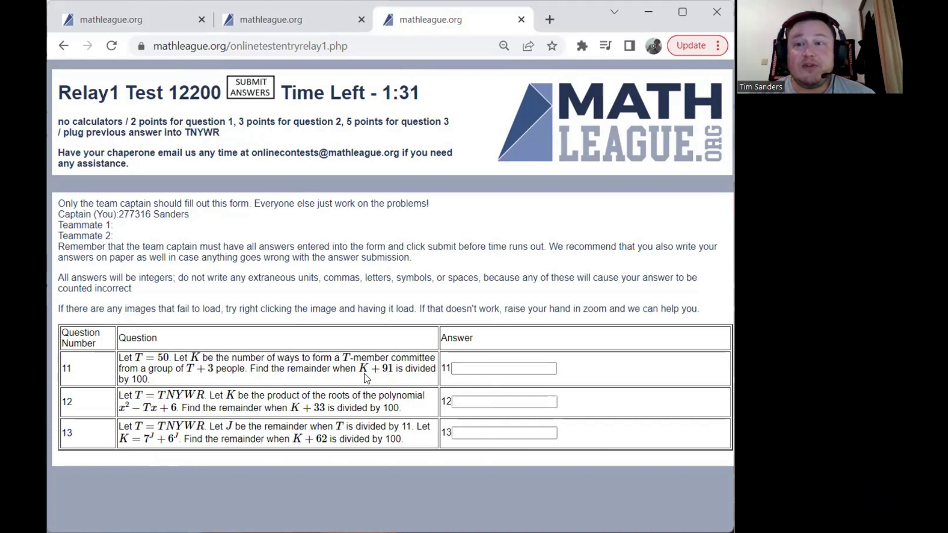
# Step: Enter answers 3, 56 and 99 for Relay1 questions 11, 12 and 13
pyautogui.click(480, 369)
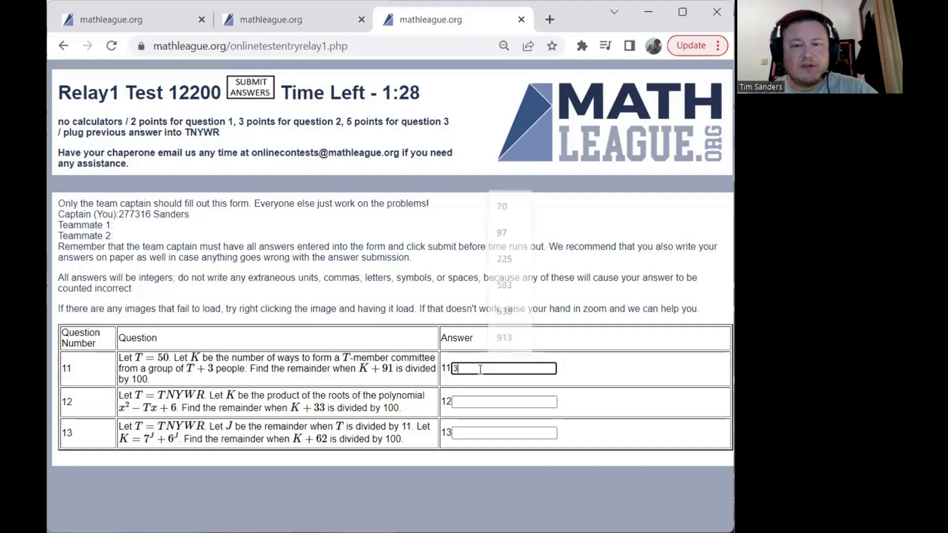
pyautogui.write('3')
pyautogui.click(481, 401)
pyautogui.write('56')
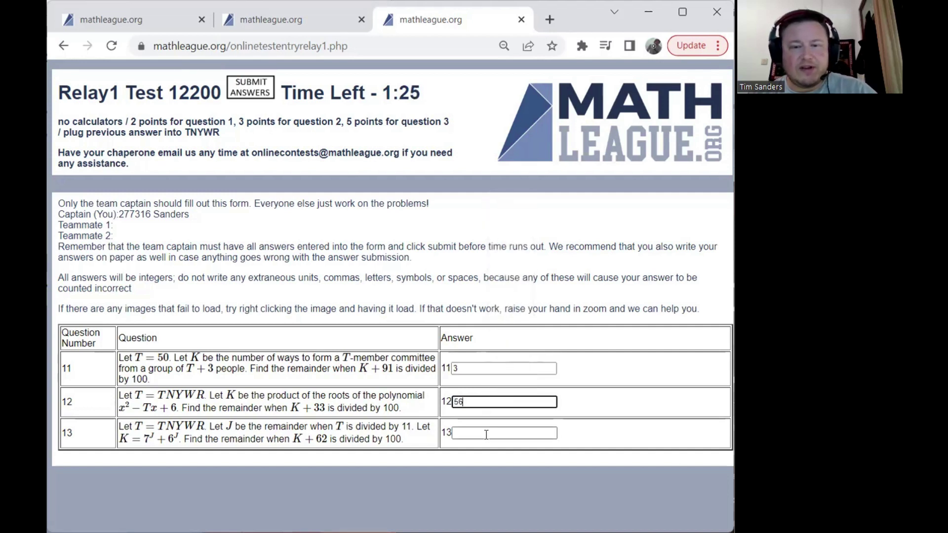
pyautogui.click(486, 434)
pyautogui.write('99')
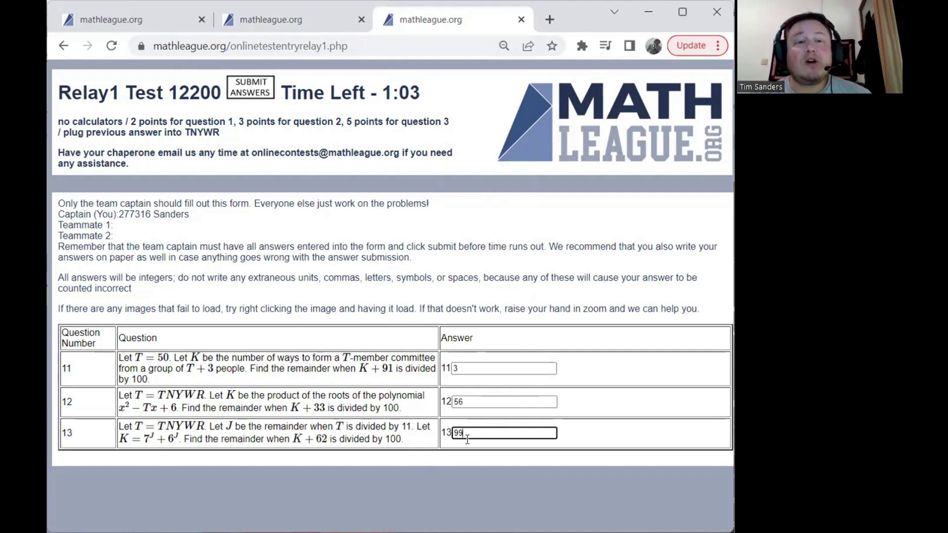
# Step: Submit the Relay1 answers 3, 56 and 99
pyautogui.click(260, 87)
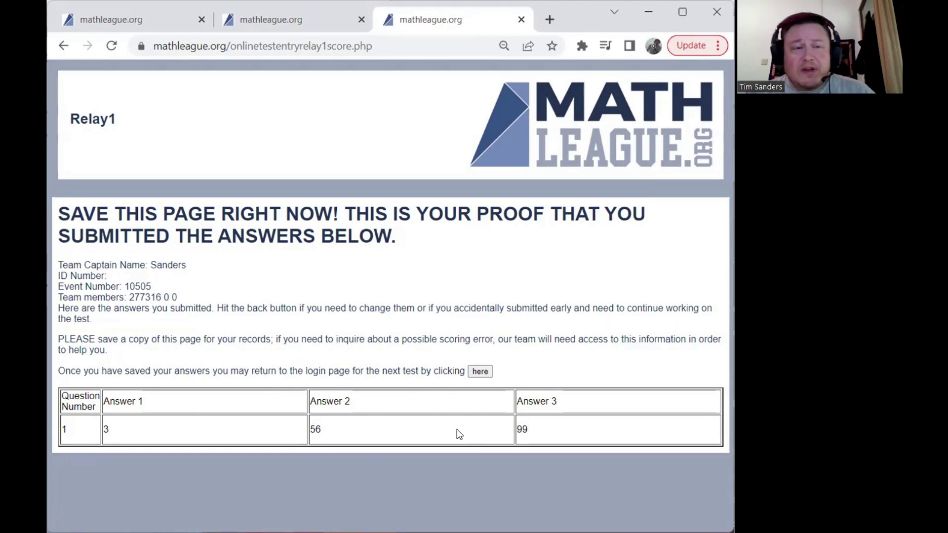
# Step: Go back to the Relay1 test page, resubmit the answers, and return to the form
pyautogui.click(62, 48)
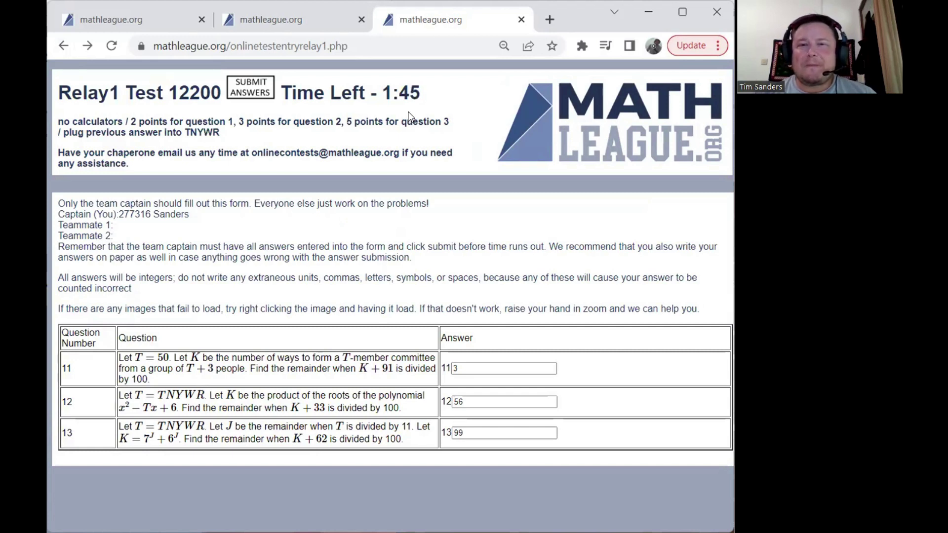
pyautogui.click(251, 87)
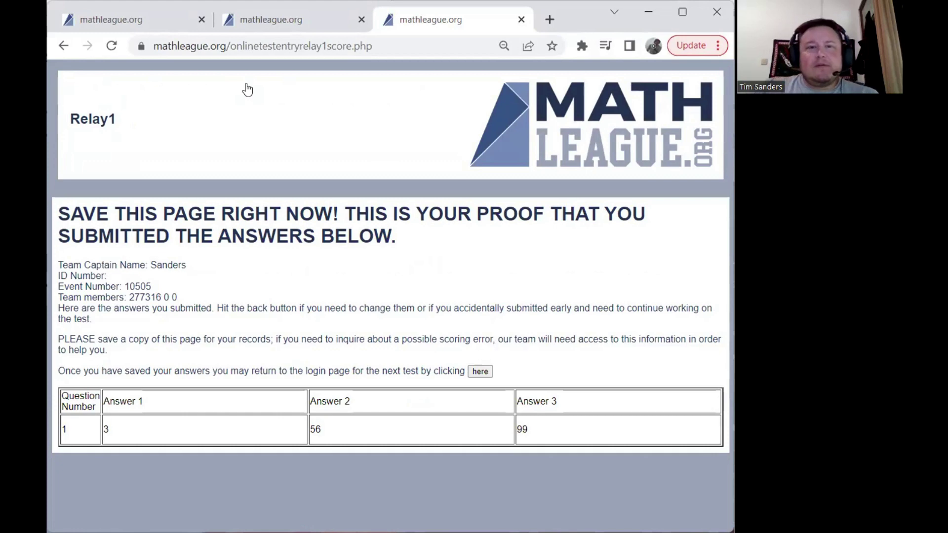
pyautogui.click(64, 47)
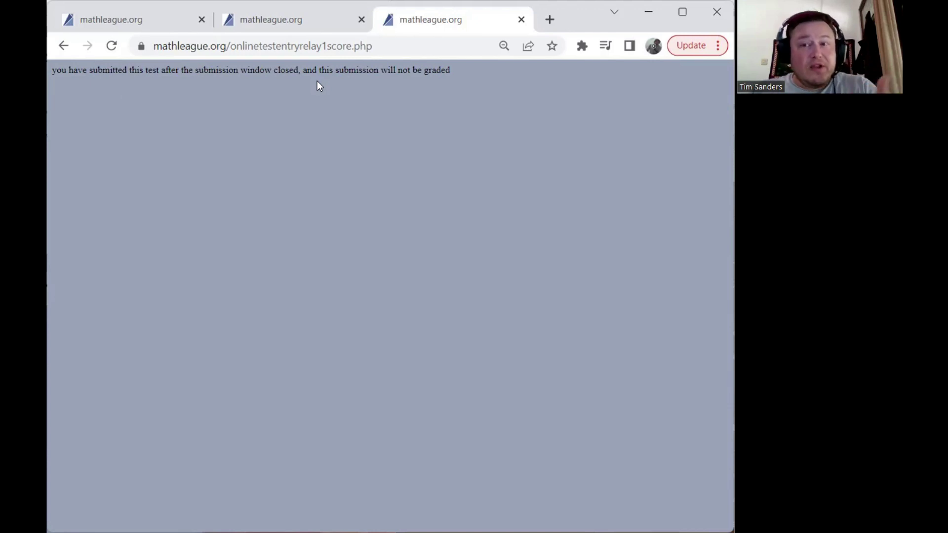
# Step: Go back from the late-submission notice toward the data-entry form
pyautogui.click(61, 47)
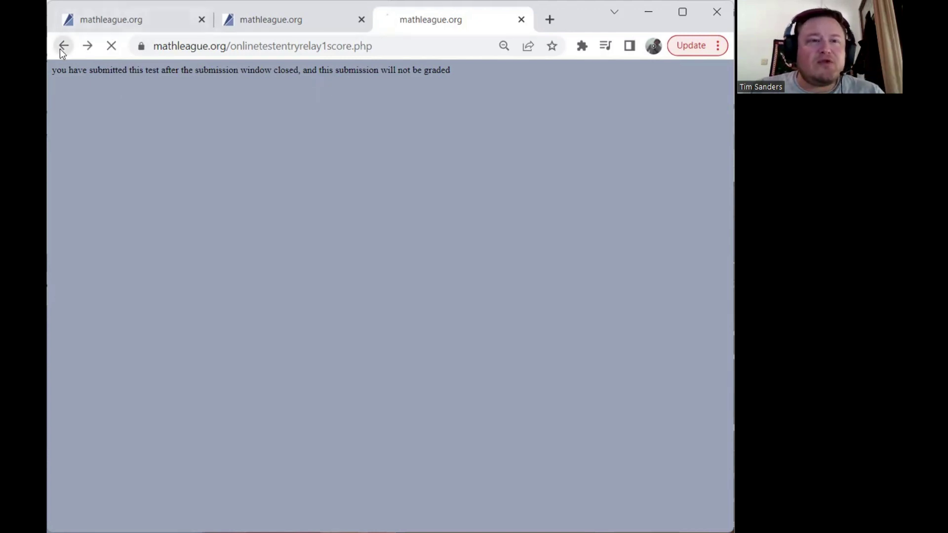
# Step: Back on the entry form, select Relay2 as the test and submit the identity details
pyautogui.click(62, 48)
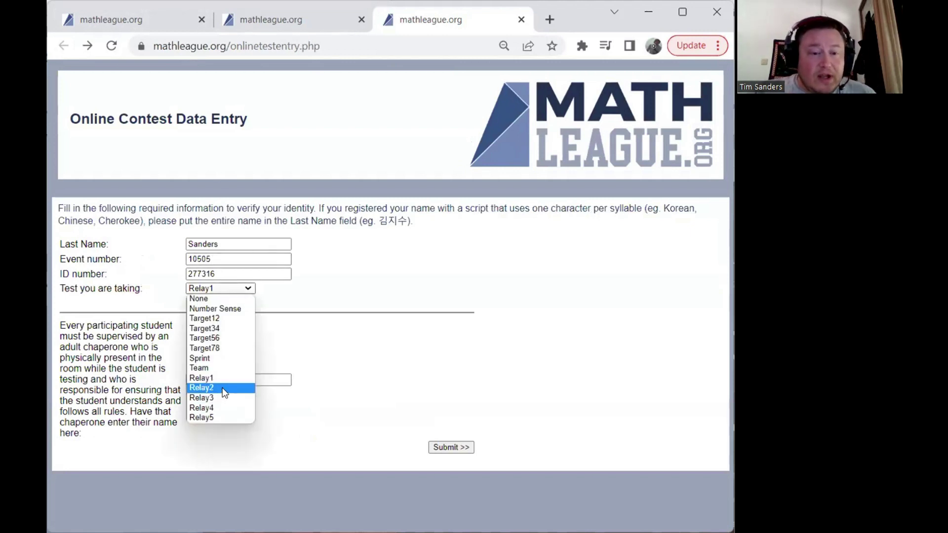
pyautogui.click(222, 387)
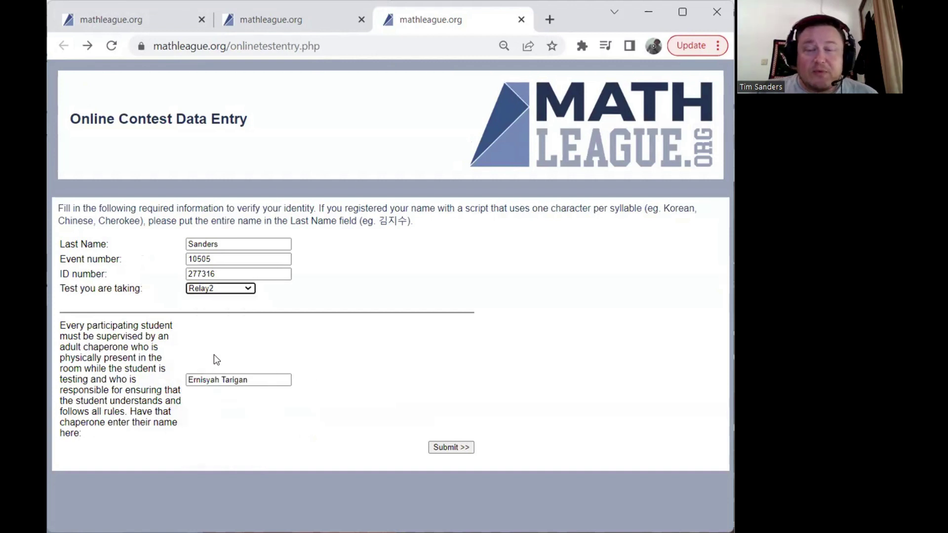
pyautogui.click(449, 447)
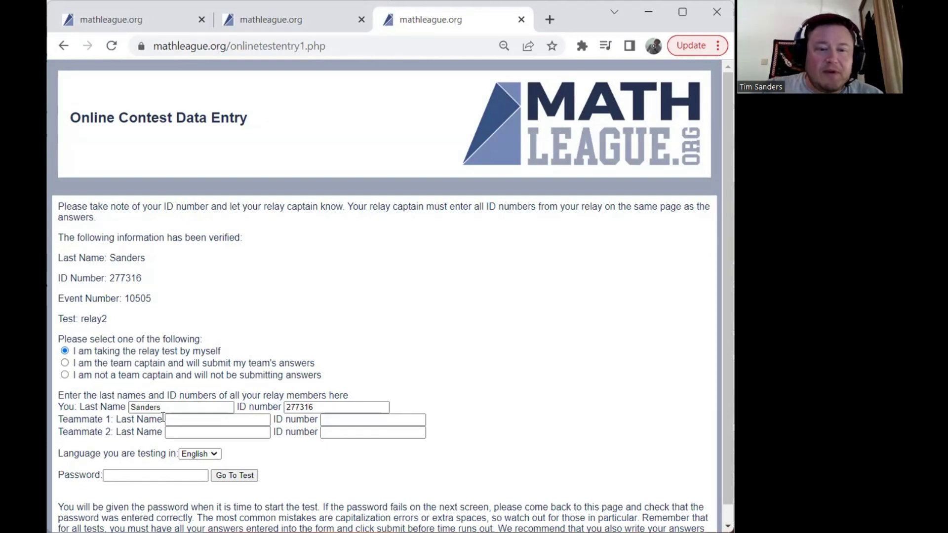
# Step: Enter the event number as the password and start the Relay2 test
pyautogui.click(170, 478)
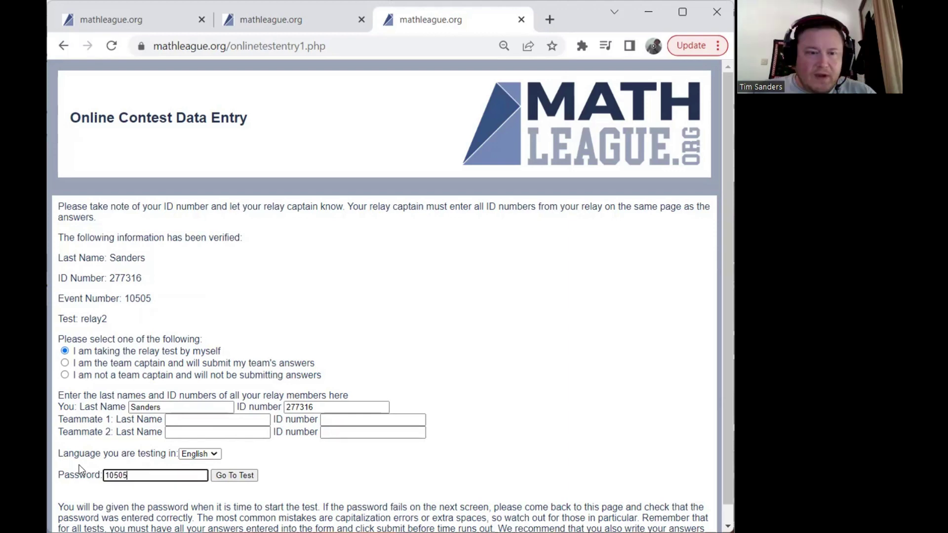
pyautogui.click(235, 477)
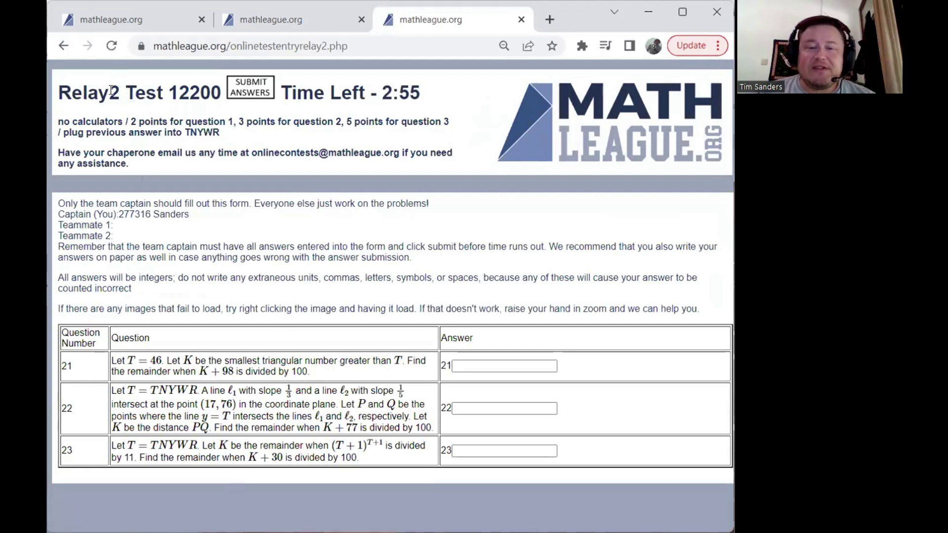
# Step: Answer Relay2 questions 21–23 with 13, 24 and 35 and submit them
pyautogui.click(463, 365)
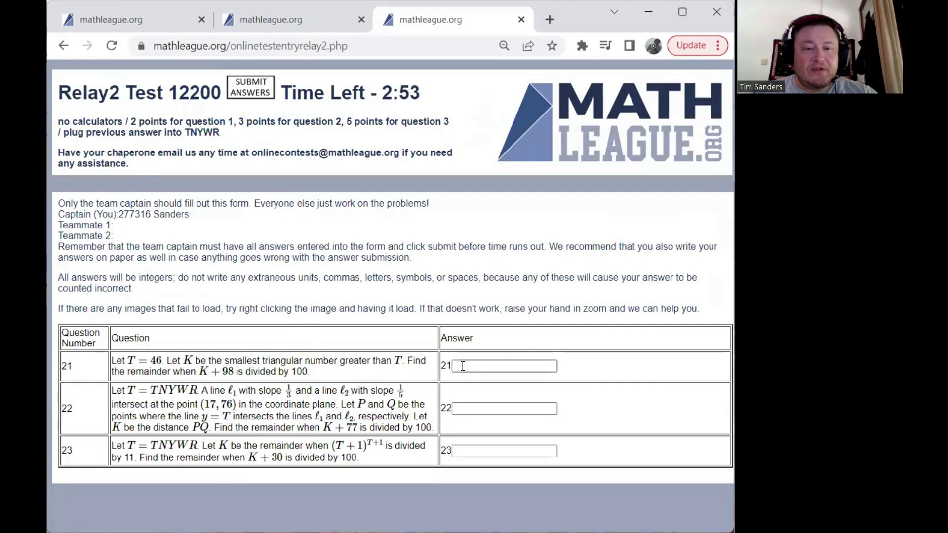
pyautogui.write('13')
pyautogui.press('Tab')
pyautogui.write('24')
pyautogui.click(480, 450)
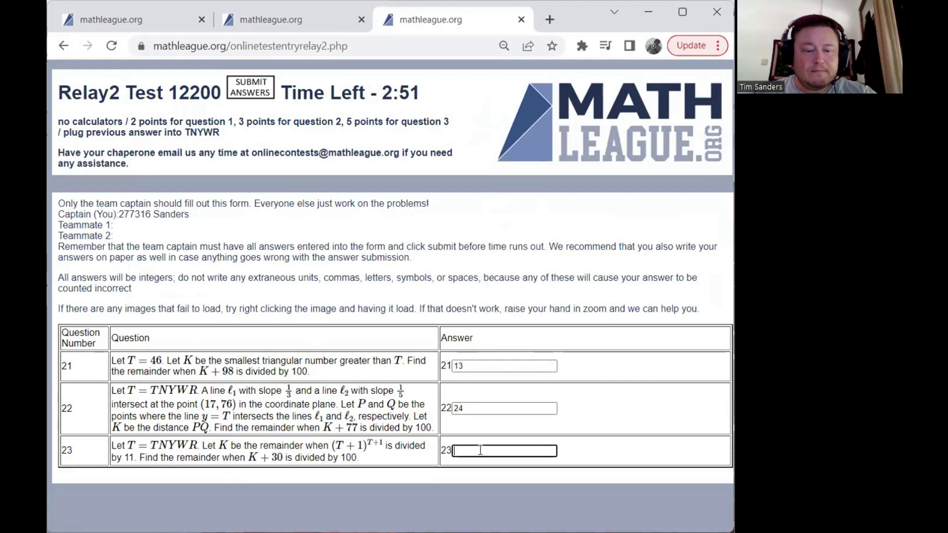
pyautogui.write('35')
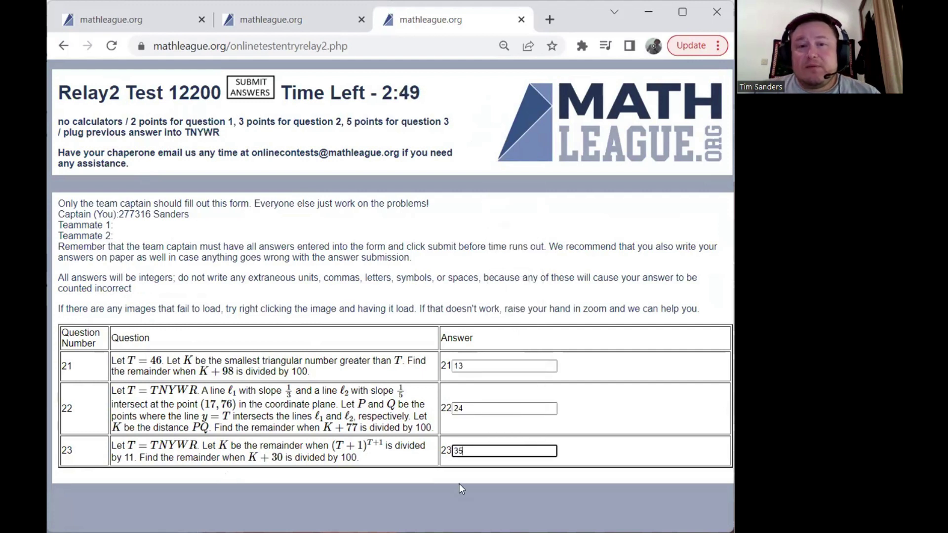
pyautogui.click(246, 97)
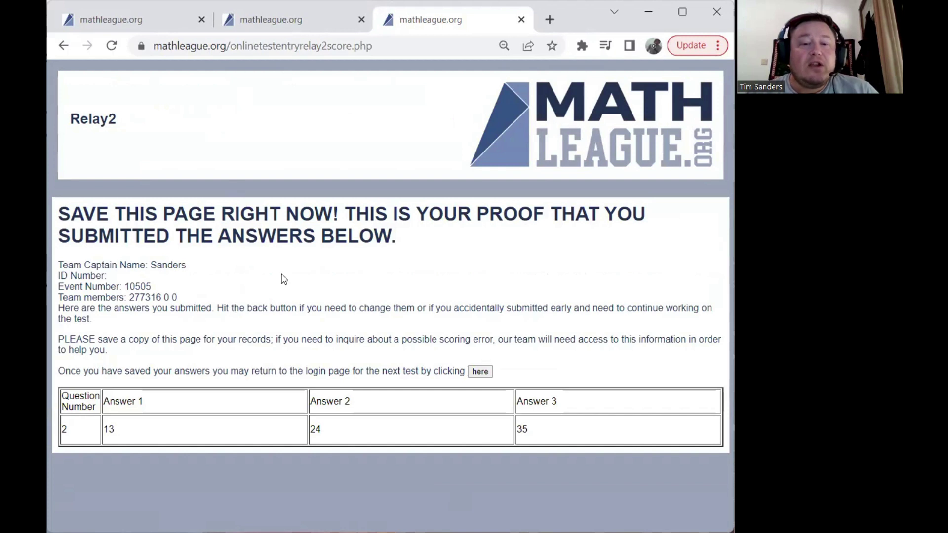
# Step: Return to the contest login and log in with Team as the test being taken
pyautogui.click(478, 371)
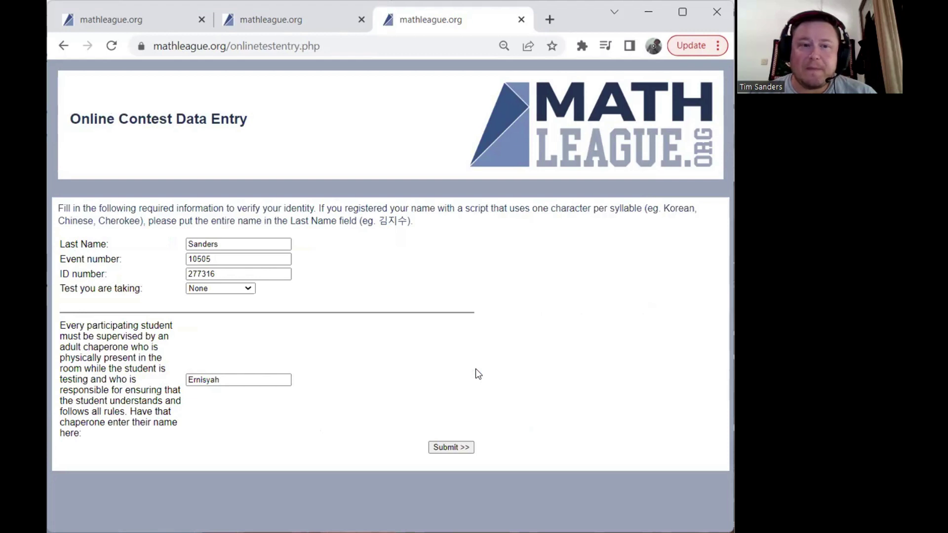
pyautogui.click(202, 289)
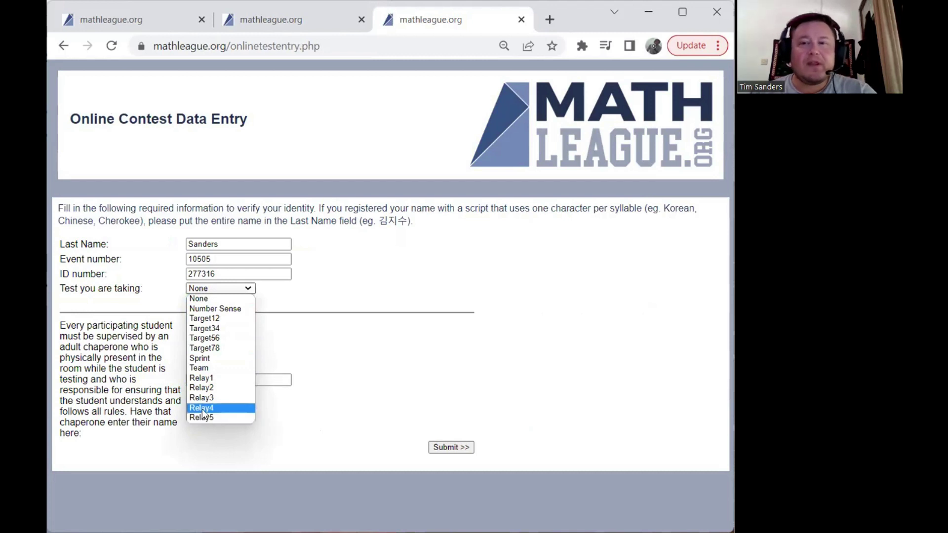
pyautogui.click(200, 369)
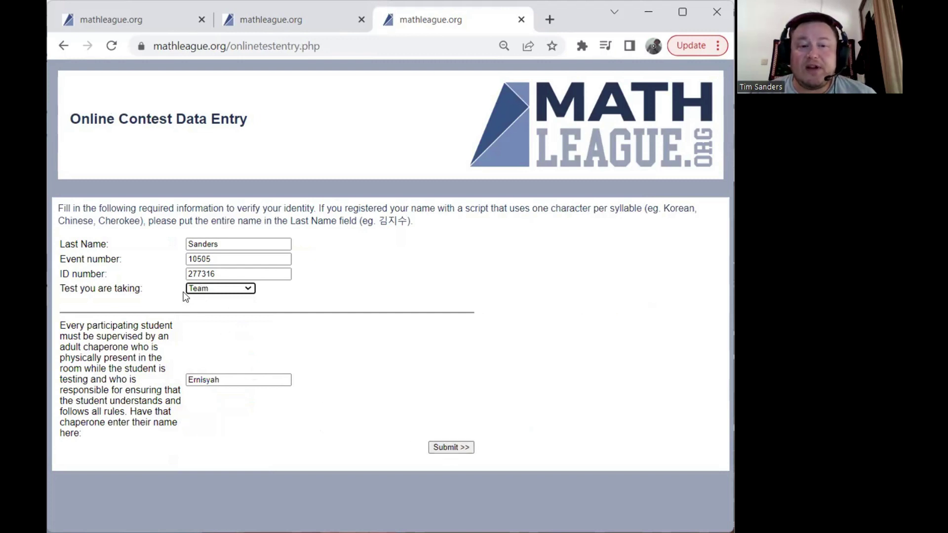
pyautogui.click(446, 447)
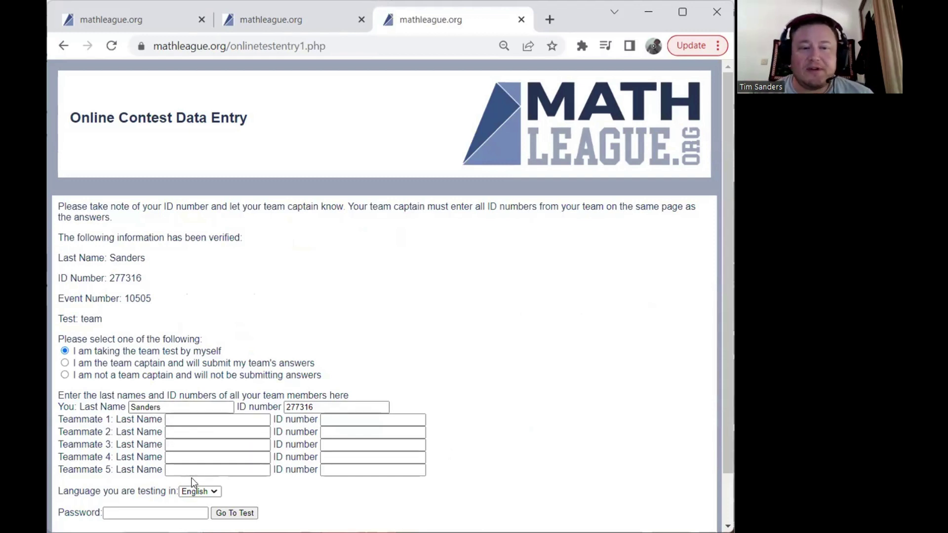
# Step: Choose taking the Team test by yourself and enter it with the test password
pyautogui.click(66, 364)
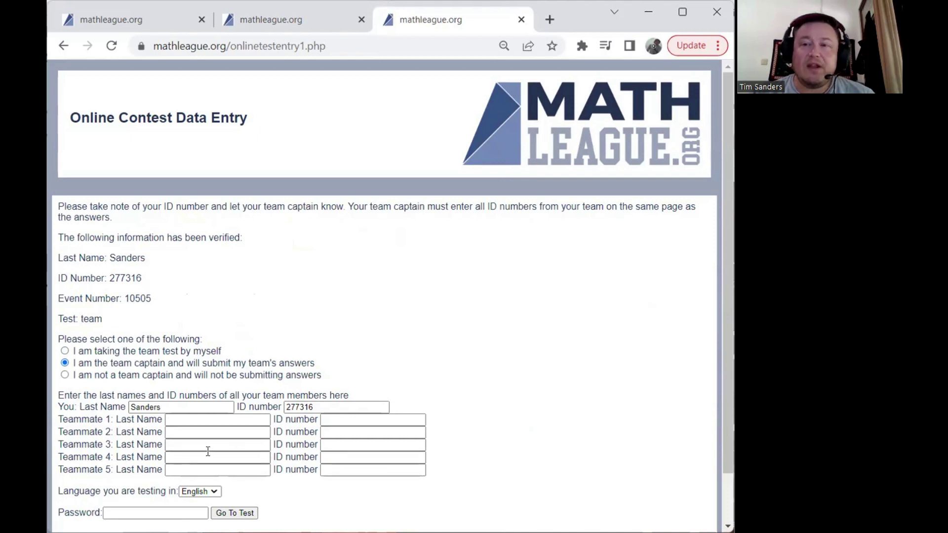
pyautogui.click(65, 375)
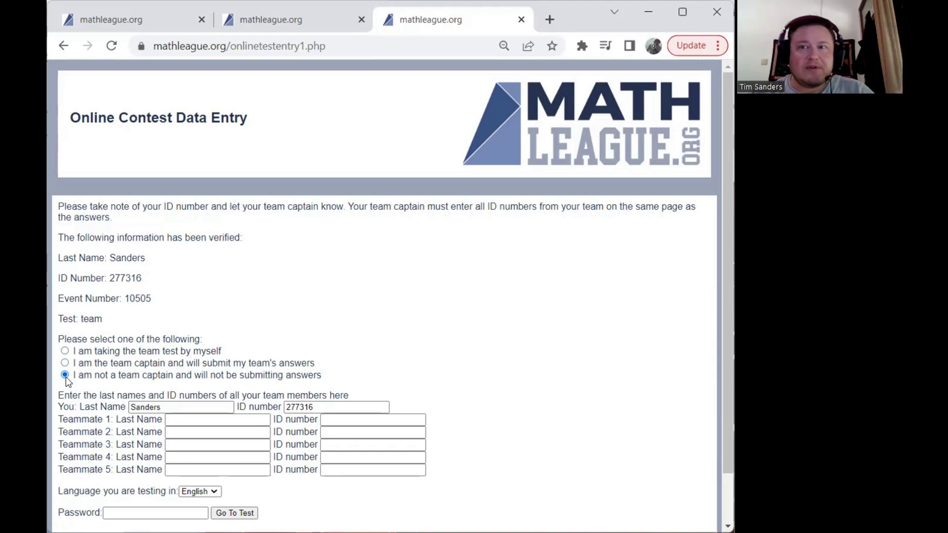
pyautogui.click(65, 351)
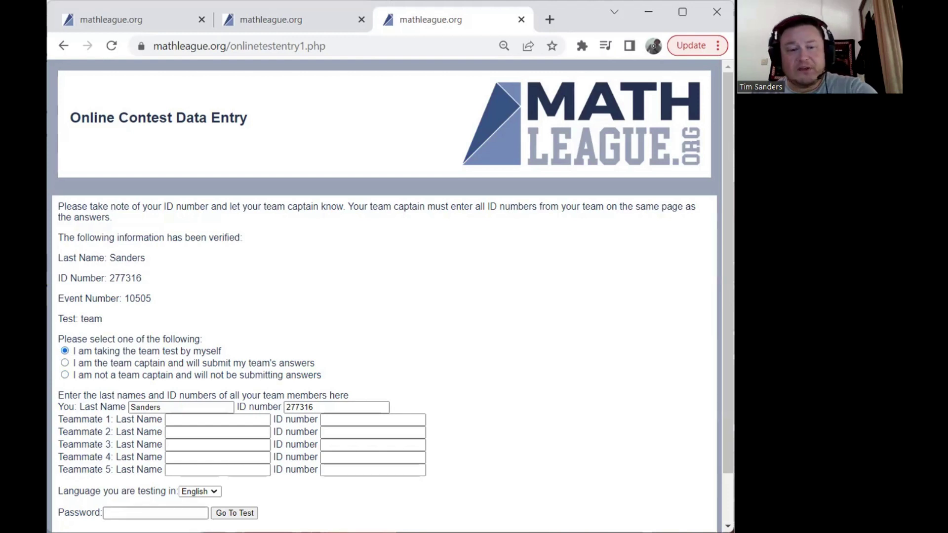
pyautogui.click(234, 513)
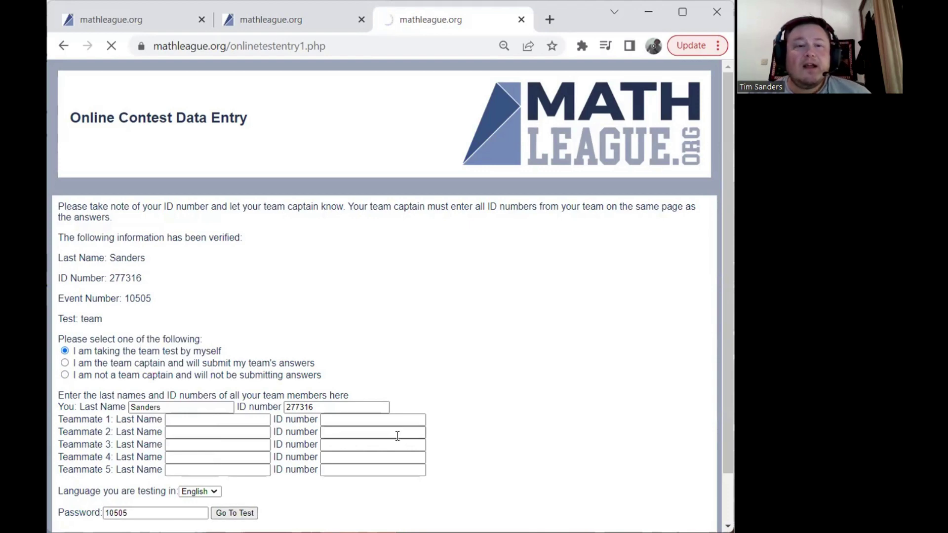
pyautogui.scroll(-3, 472, 387)
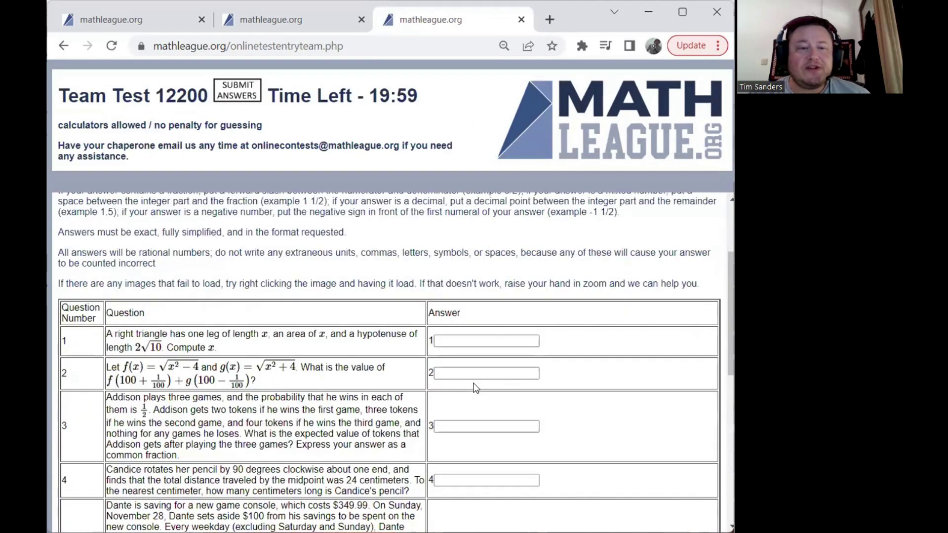
# Step: Submit the Team test with every answer blank, then return to the login page
pyautogui.scroll(-6, 471, 387)
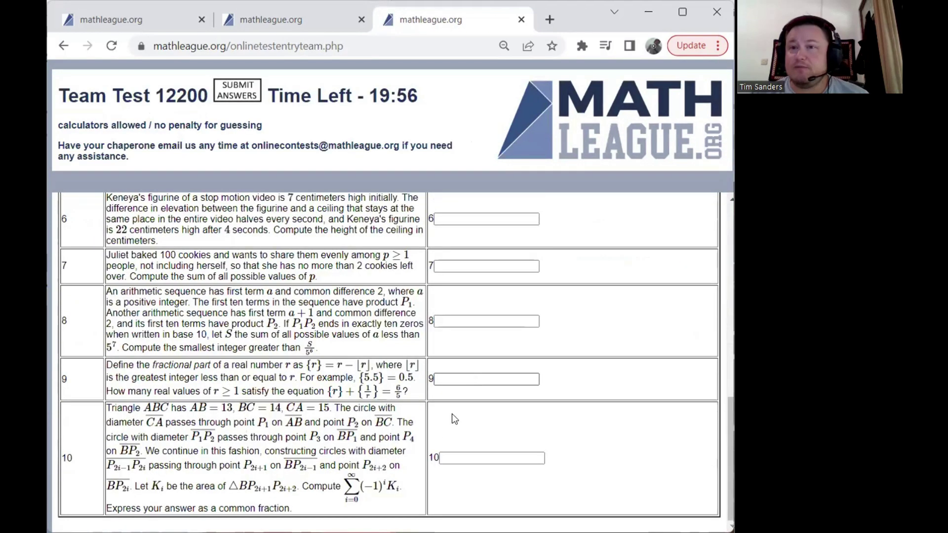
pyautogui.scroll(9, 445, 434)
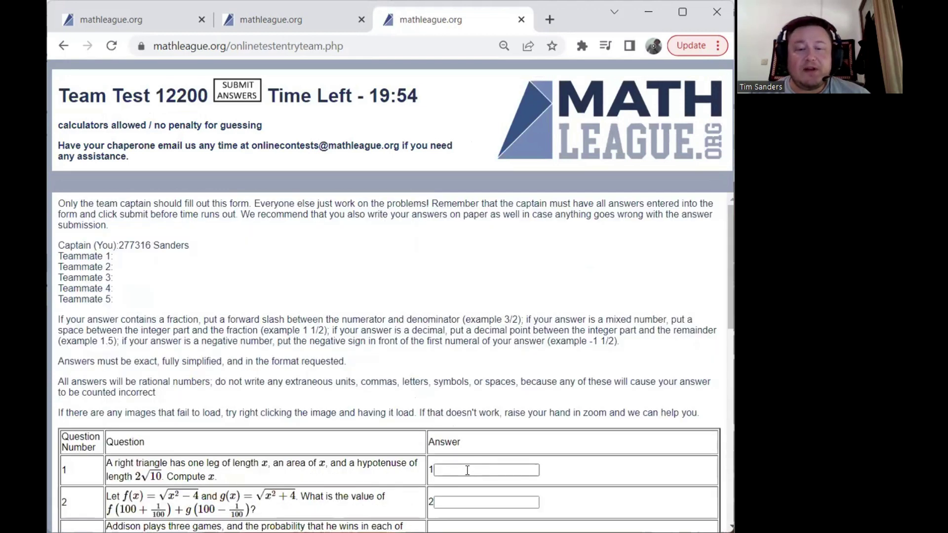
pyautogui.scroll(-8, 470, 464)
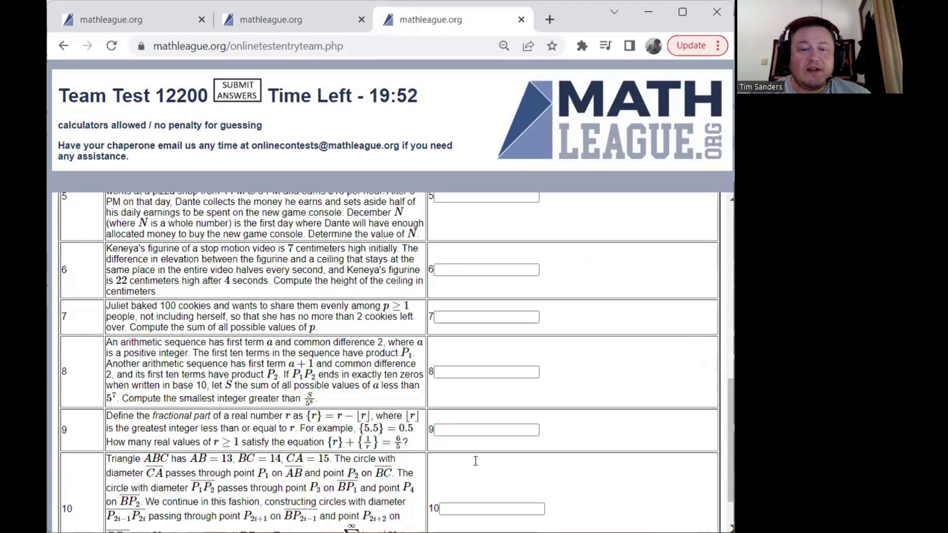
pyautogui.scroll(-1, 475, 460)
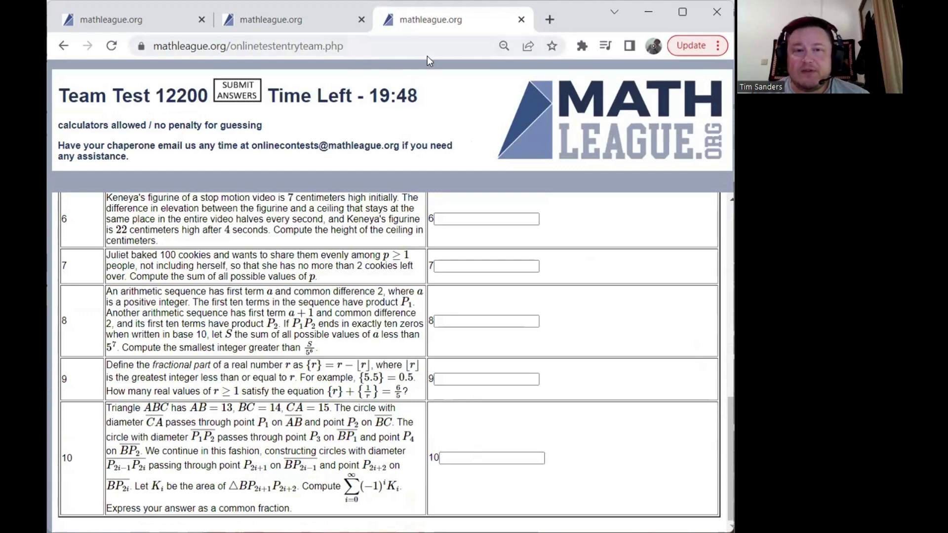
pyautogui.scroll(9, 363, 404)
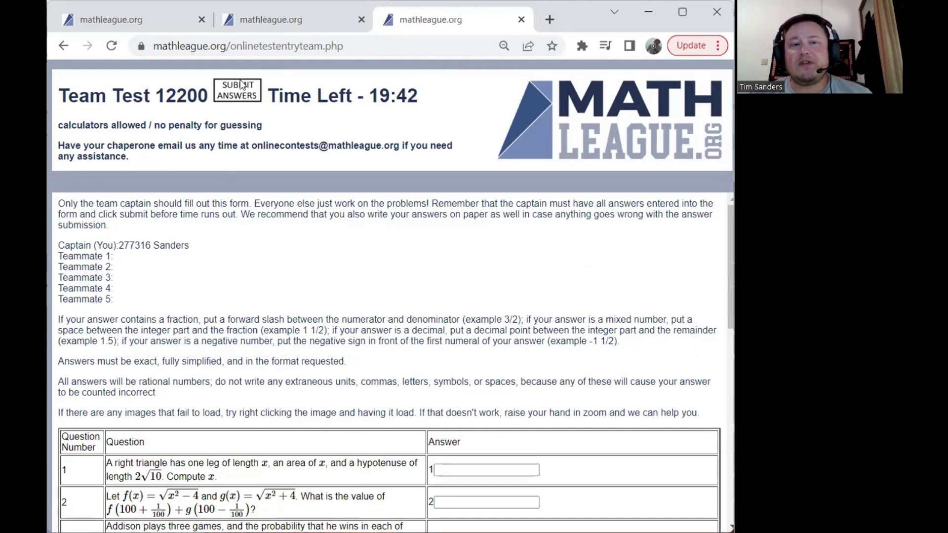
pyautogui.click(236, 98)
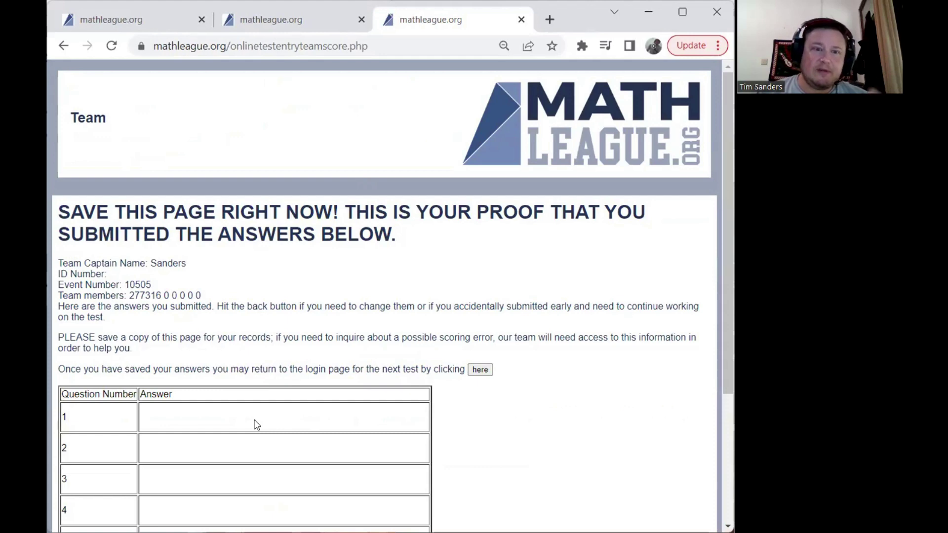
pyautogui.scroll(-5, 272, 390)
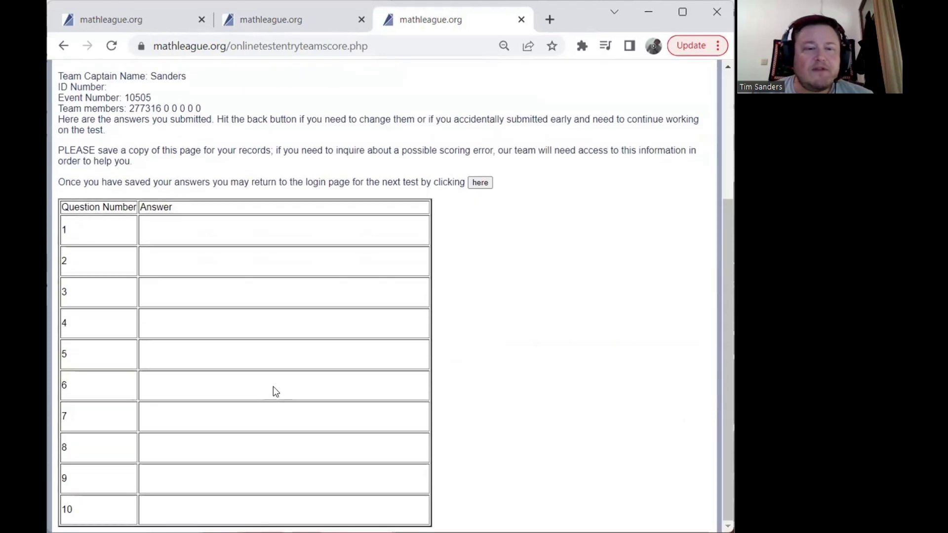
pyautogui.scroll(5, 273, 390)
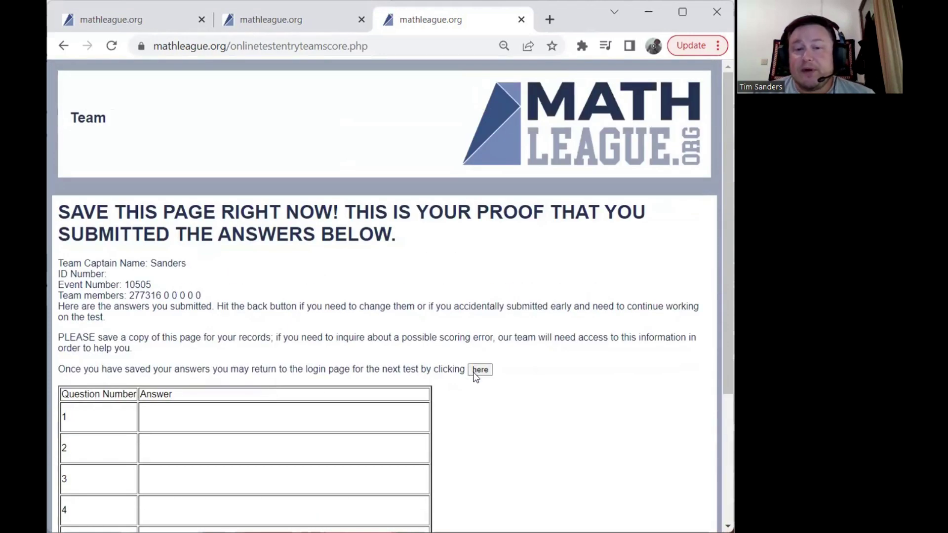
pyautogui.click(479, 371)
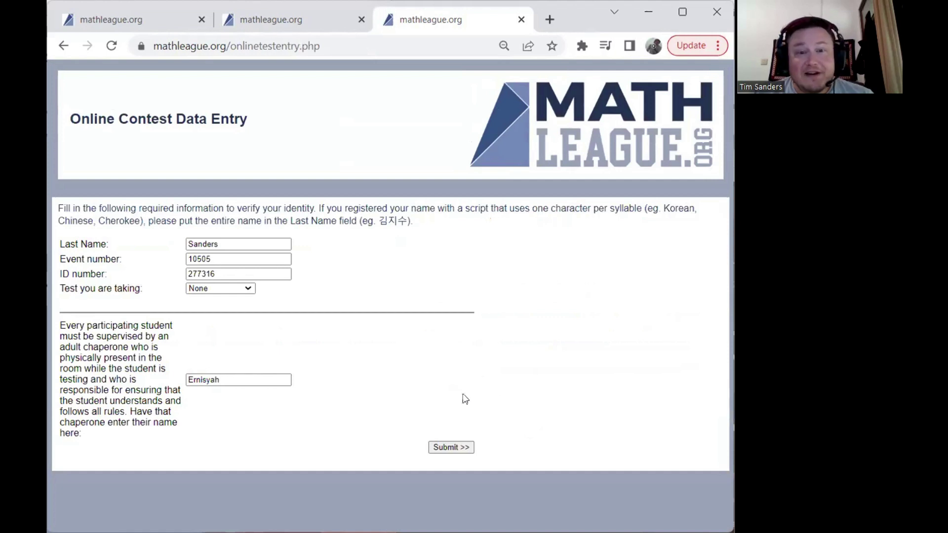
# Step: Log in with Sprint as the test and enter it using the test password
pyautogui.click(212, 289)
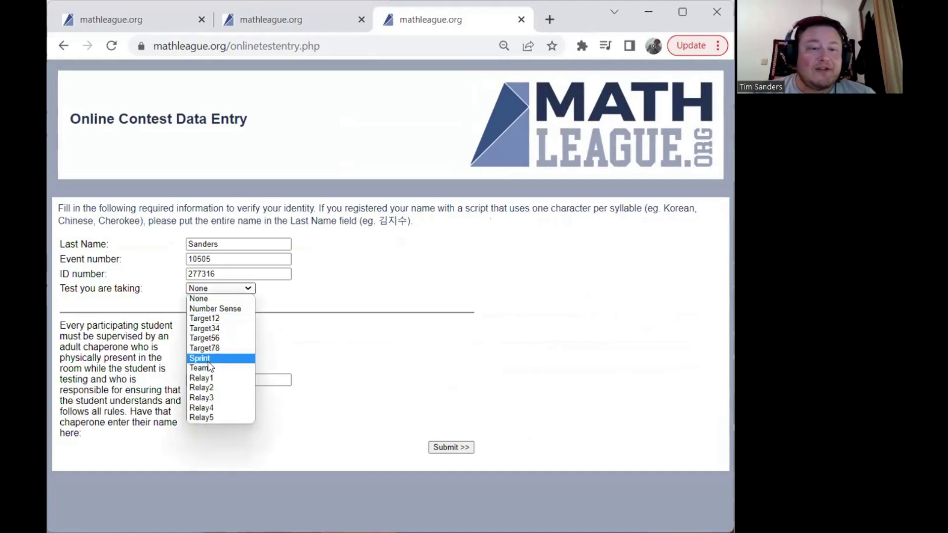
pyautogui.click(207, 359)
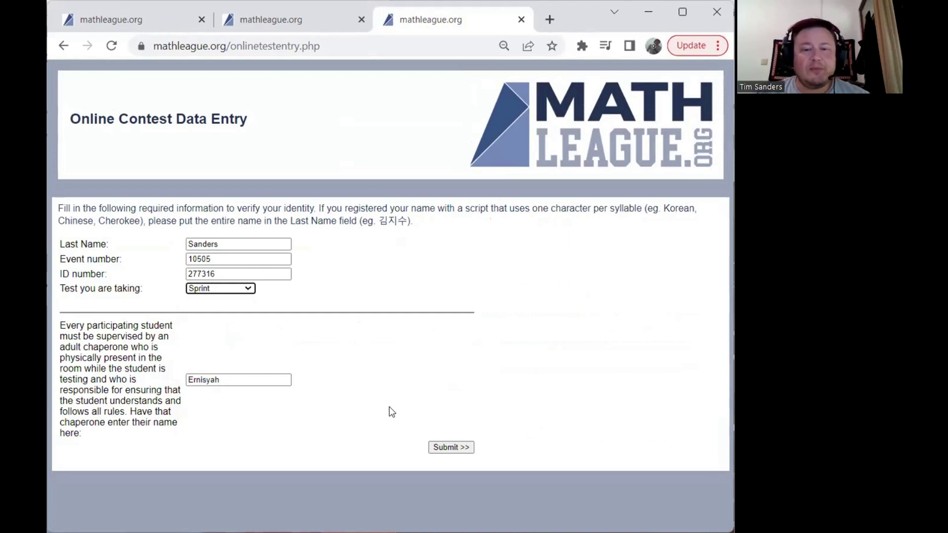
pyautogui.click(451, 447)
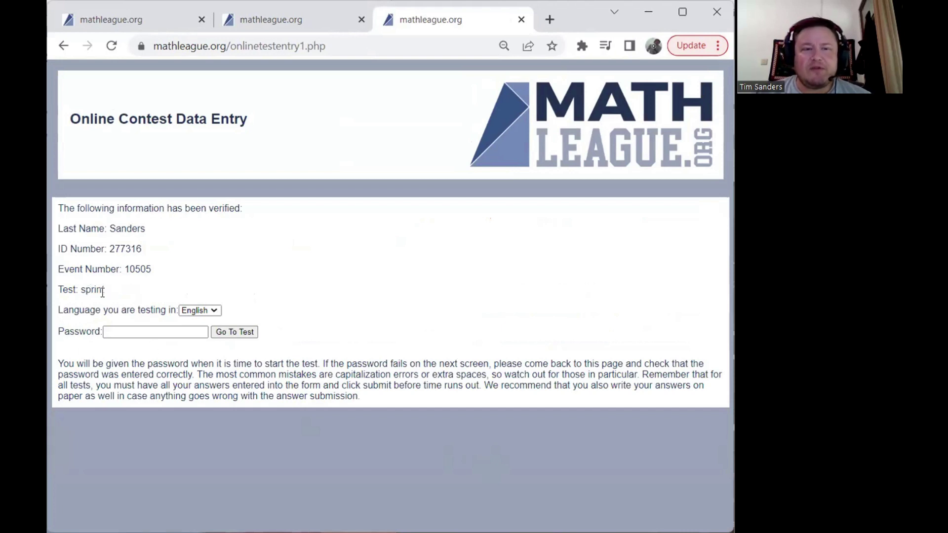
pyautogui.click(122, 329)
pyautogui.click(235, 334)
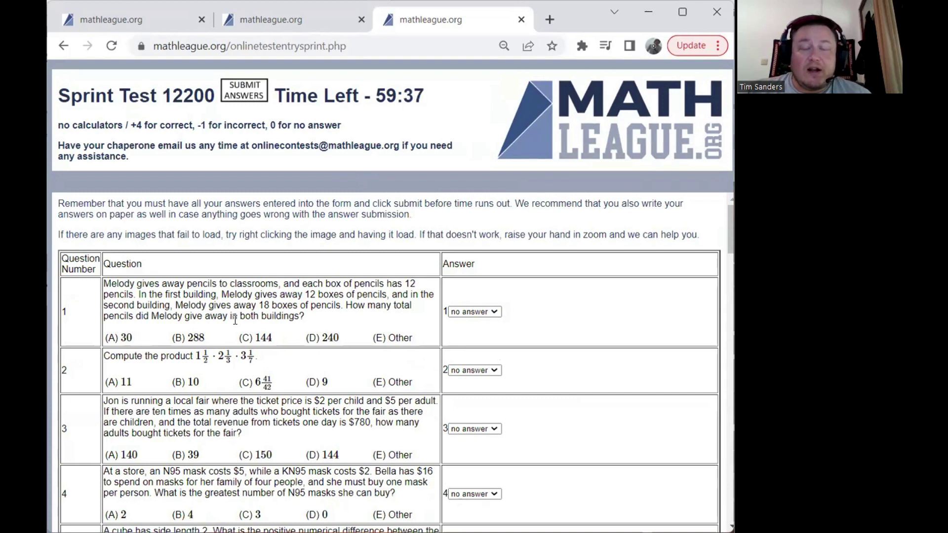
# Step: Answer A for question 1 and E for question 2, submit the Sprint test, return to login
pyautogui.click(495, 313)
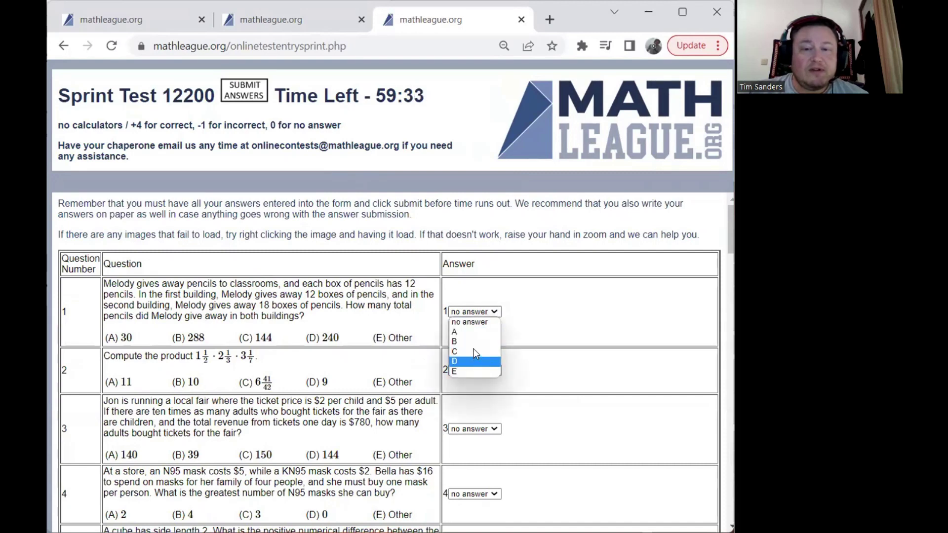
pyautogui.click(550, 329)
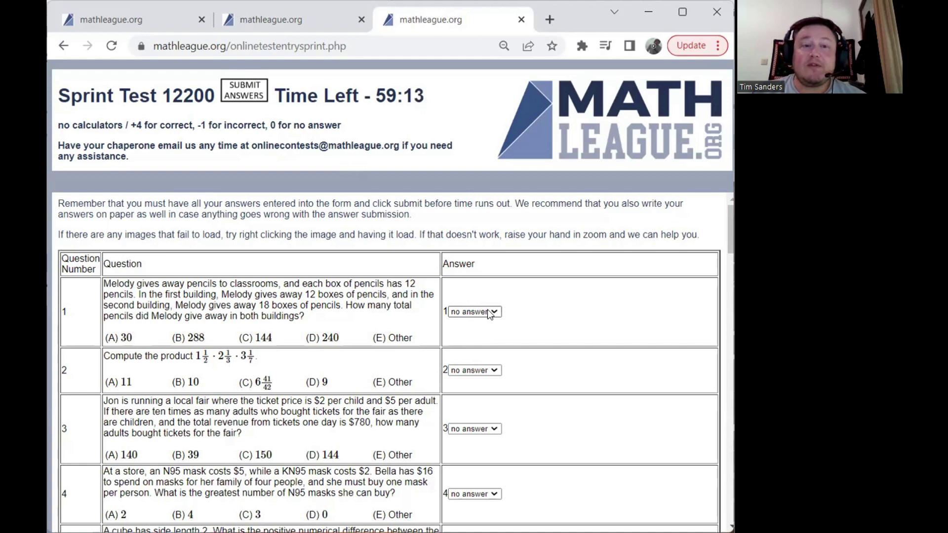
pyautogui.click(489, 312)
pyautogui.click(474, 325)
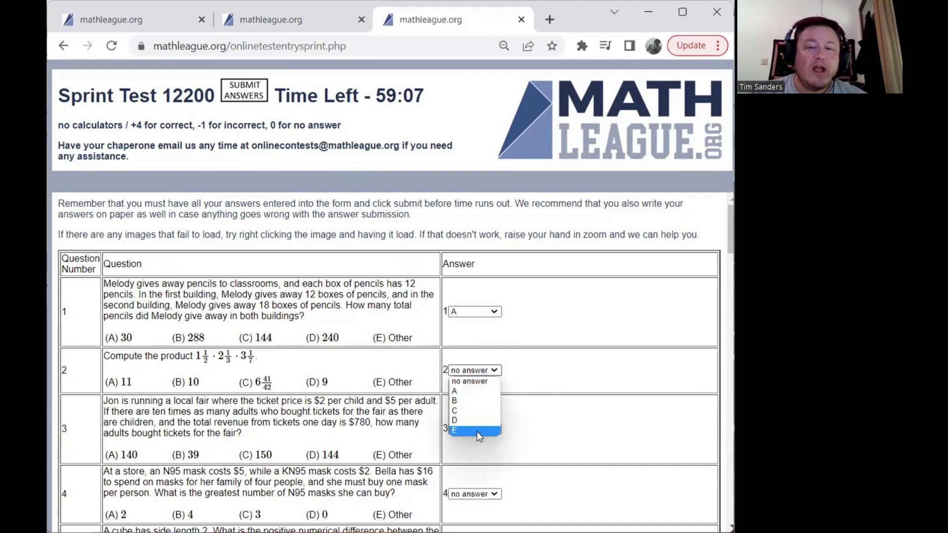
pyautogui.click(477, 432)
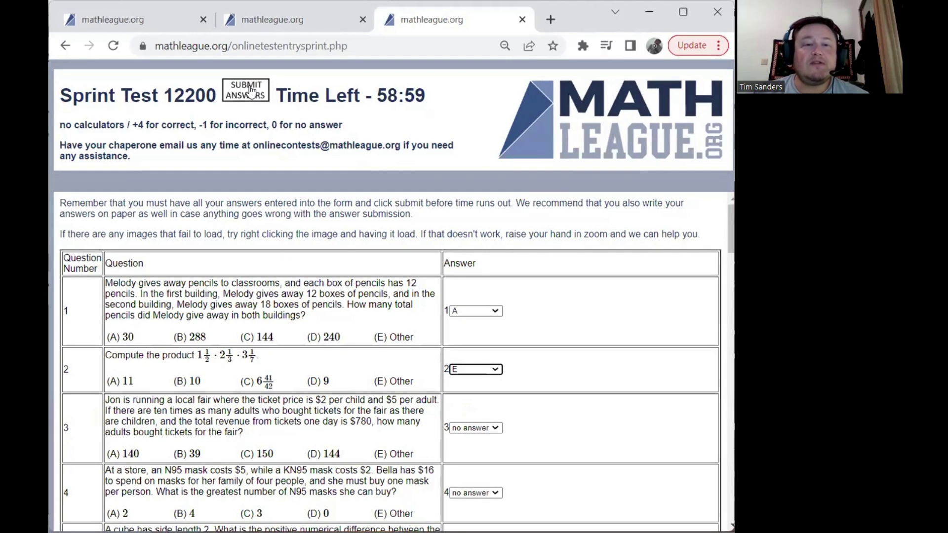
pyautogui.click(250, 89)
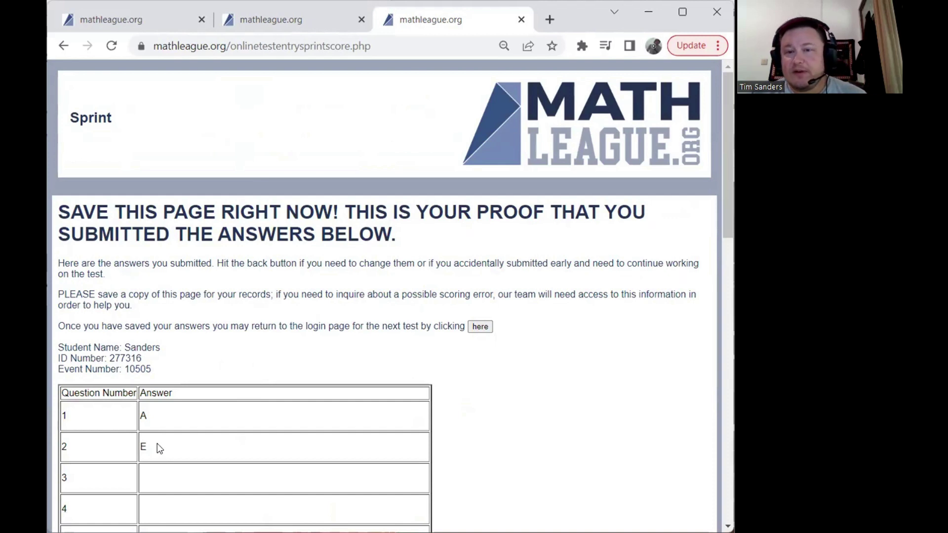
pyautogui.click(477, 329)
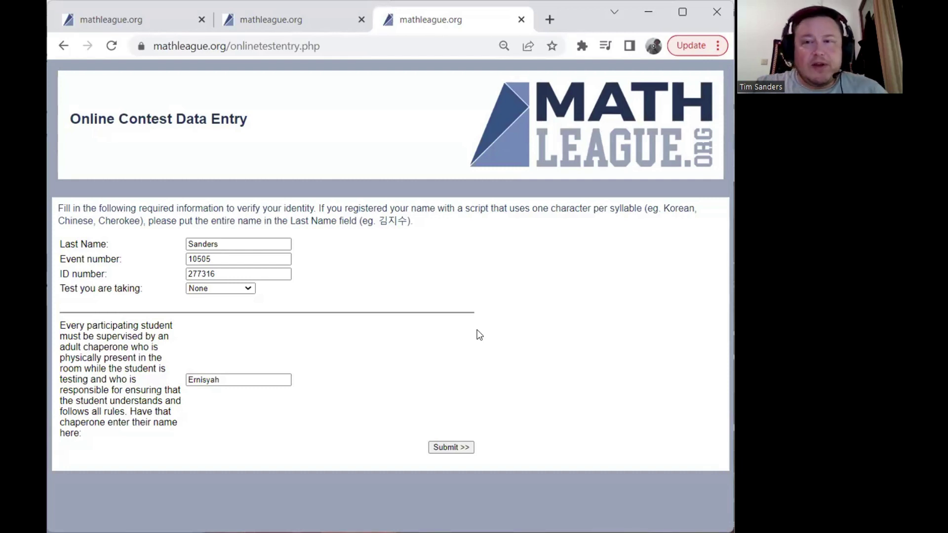
# Step: Log in with Target12 as the test and start it using its password
pyautogui.click(212, 290)
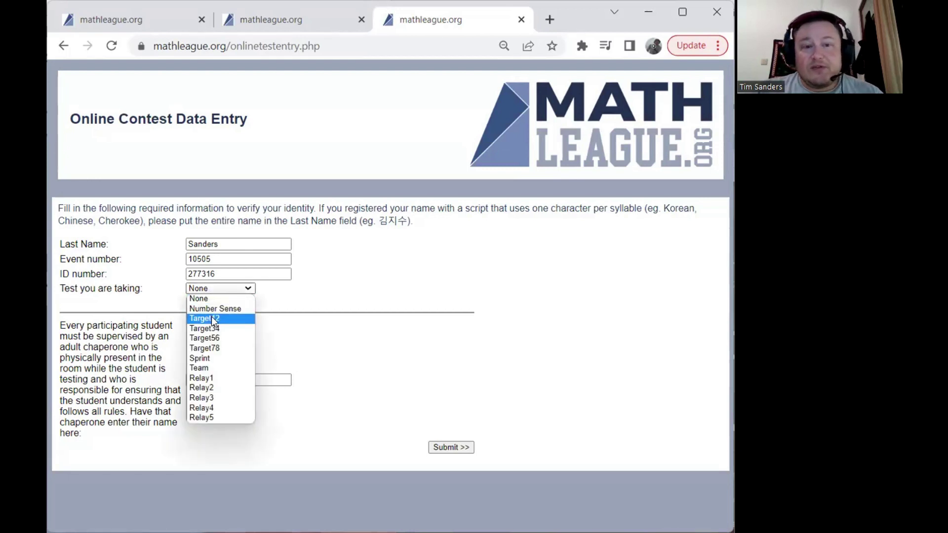
pyautogui.click(213, 319)
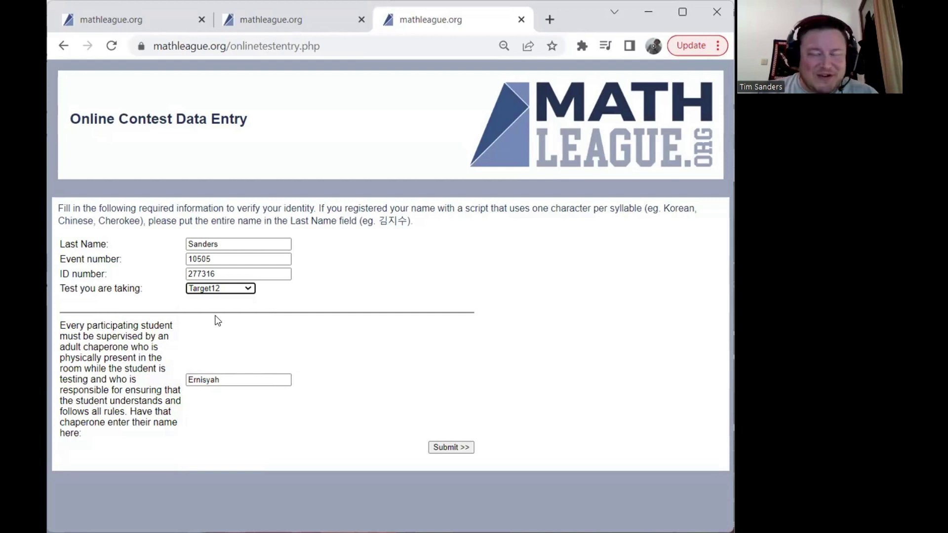
pyautogui.click(452, 448)
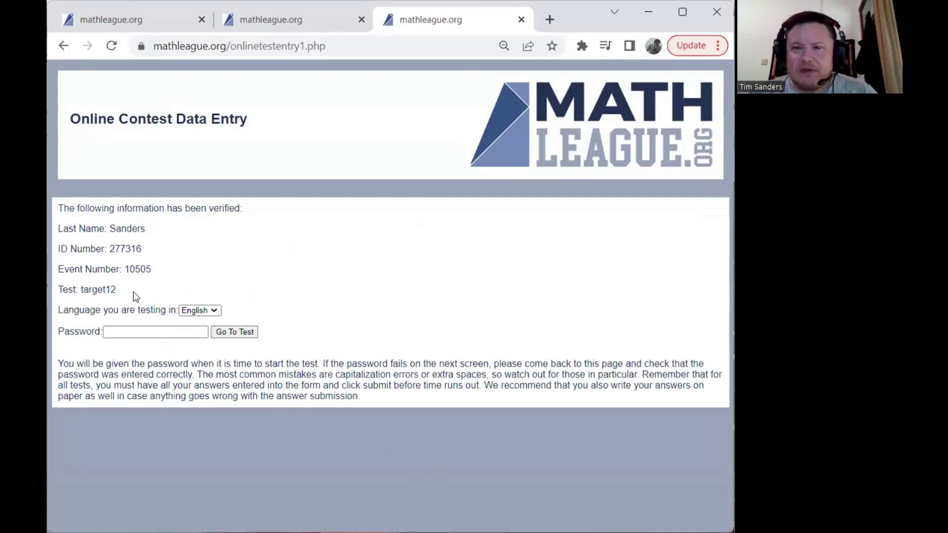
pyautogui.click(155, 330)
pyautogui.click(246, 330)
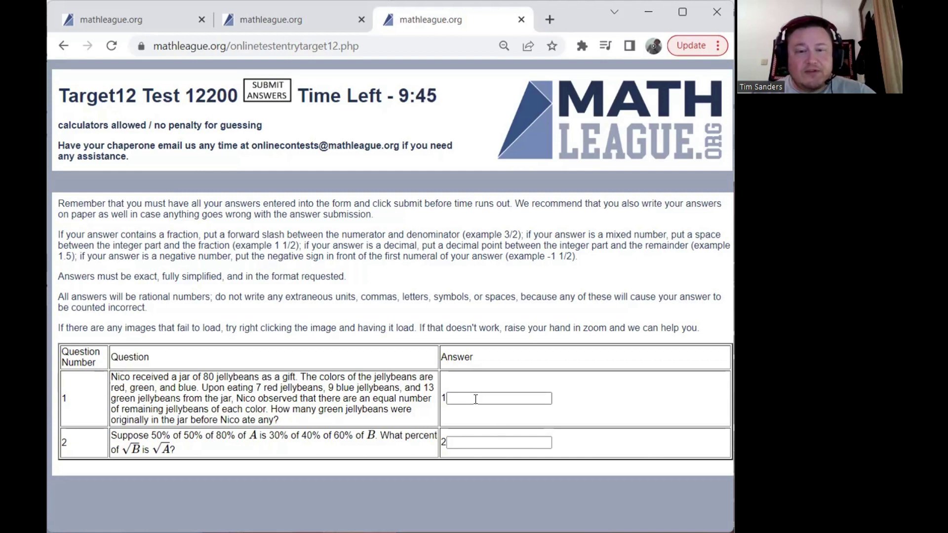
# Step: Enter 1 for both Target12 questions, submit them, and return to the entry form
pyautogui.click(476, 399)
pyautogui.write('1')
pyautogui.click(470, 443)
pyautogui.write('1')
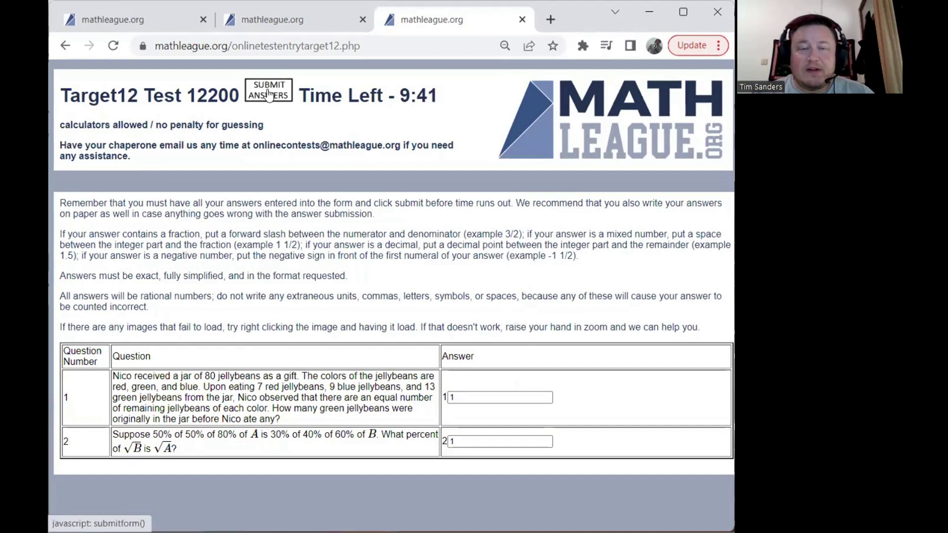
pyautogui.click(263, 94)
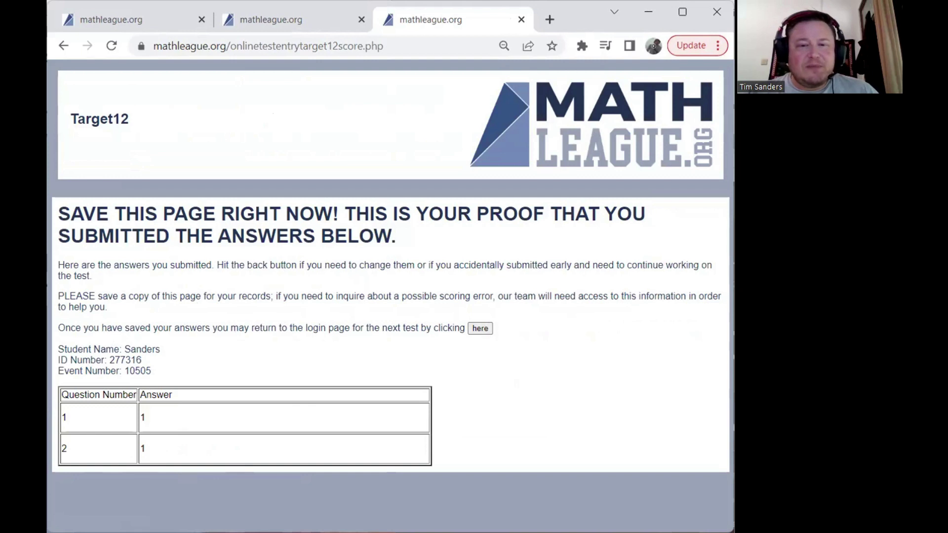
pyautogui.click(479, 329)
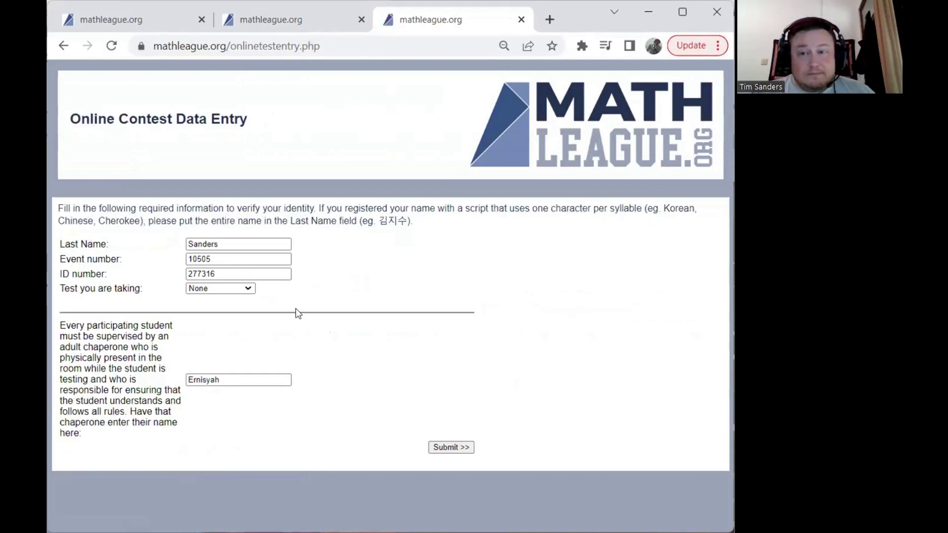
# Step: Log in with Relay1 and start it with its password, reaching the not-graded late-submission notice
pyautogui.click(195, 291)
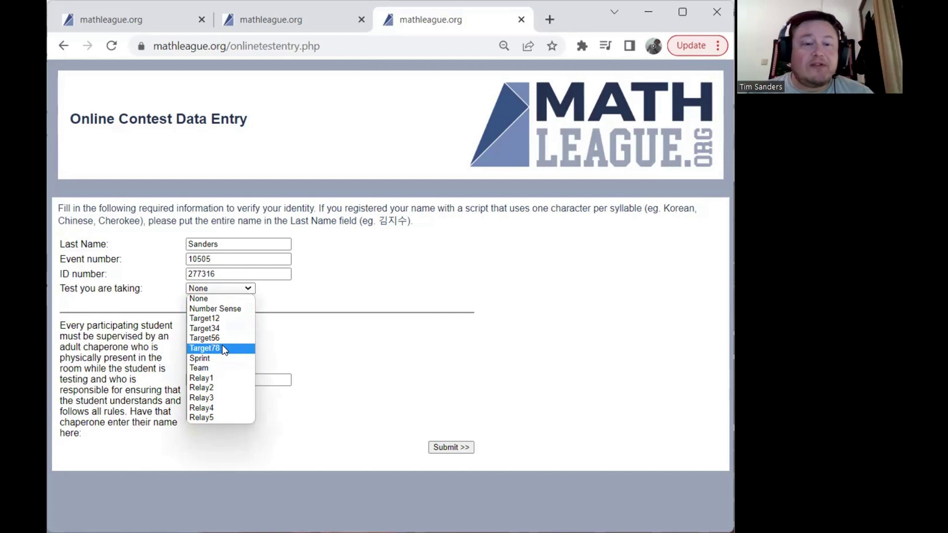
pyautogui.click(327, 345)
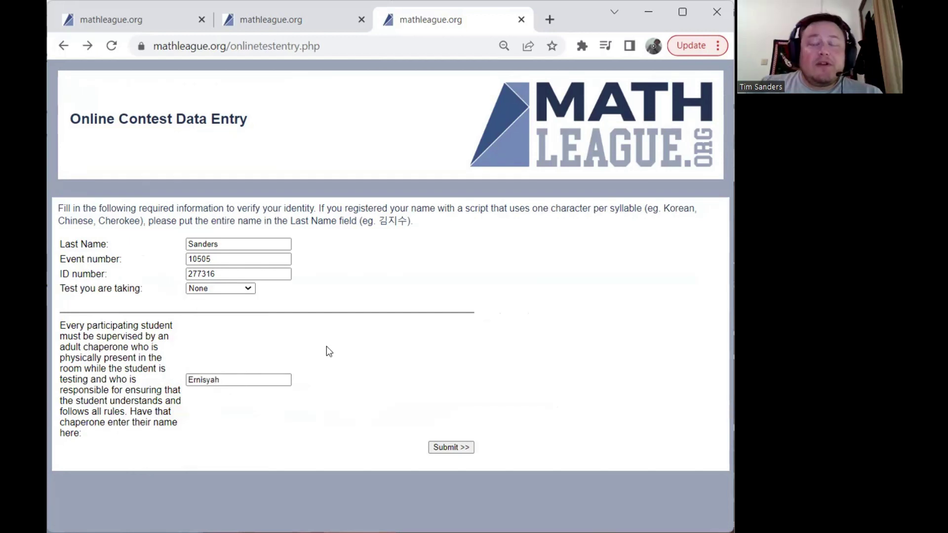
pyautogui.click(229, 291)
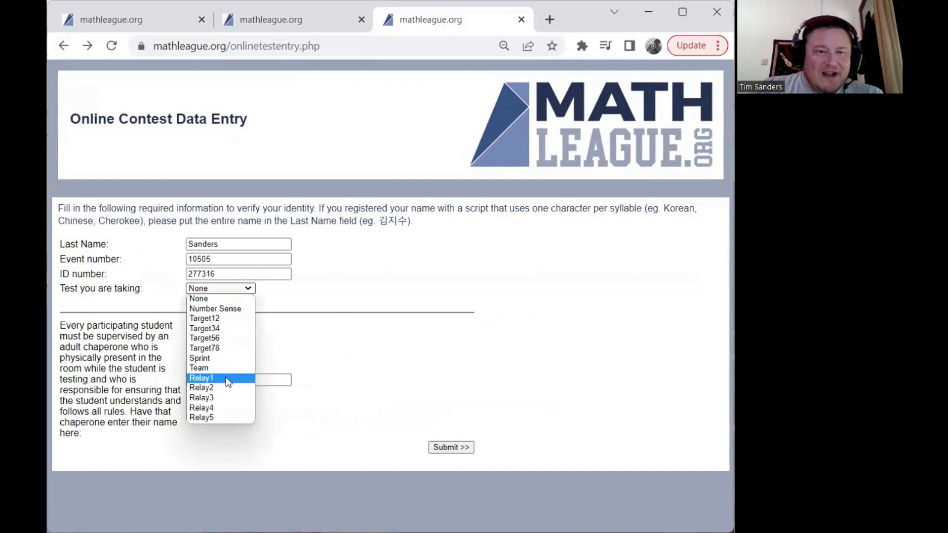
pyautogui.click(227, 379)
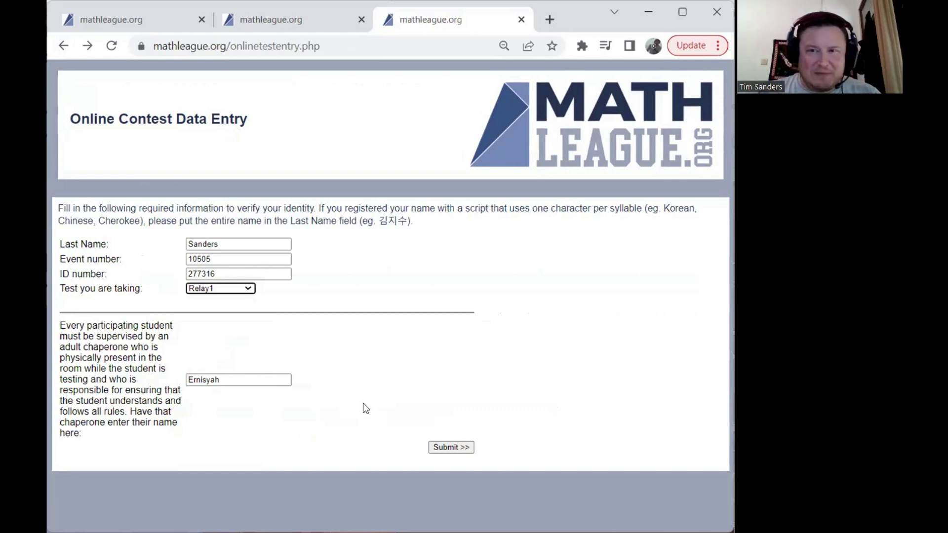
pyautogui.click(446, 449)
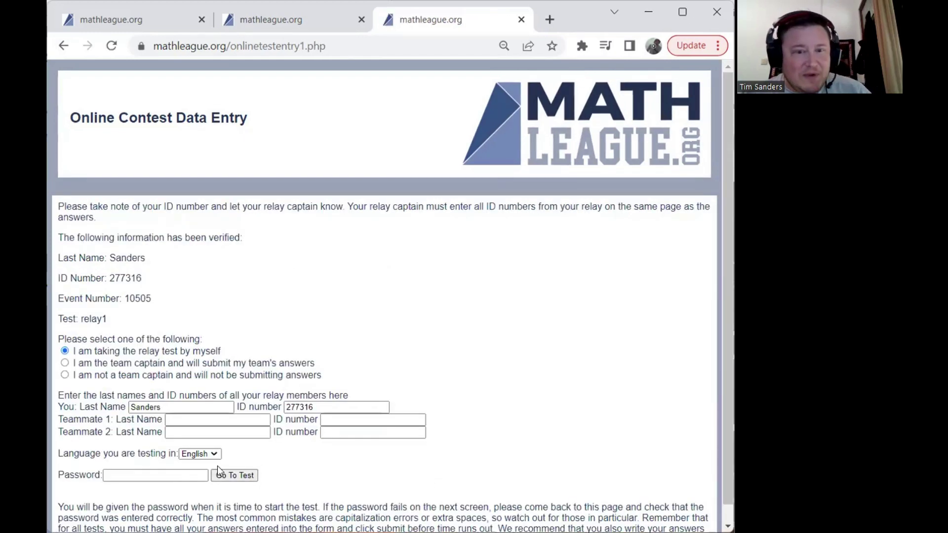
pyautogui.click(187, 473)
pyautogui.click(234, 475)
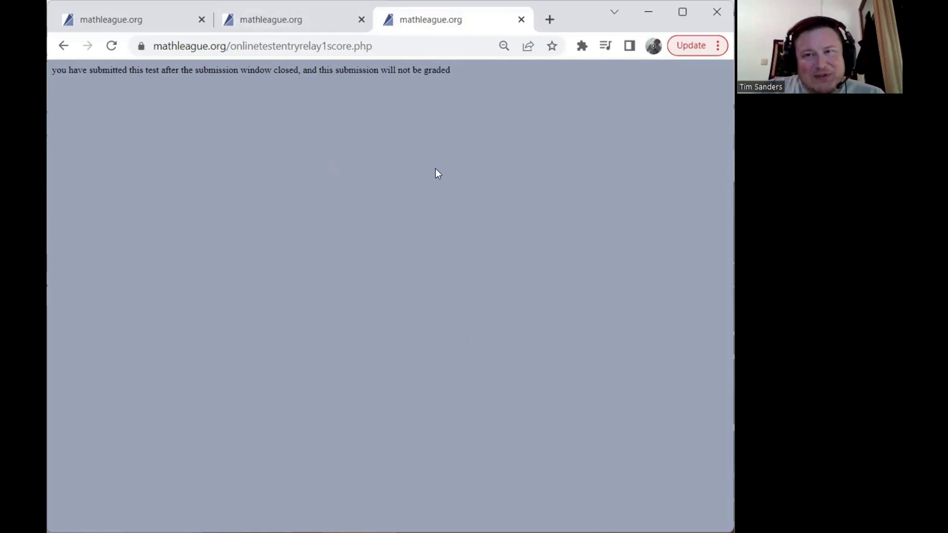
pyautogui.hotkey('alt', 'Left')
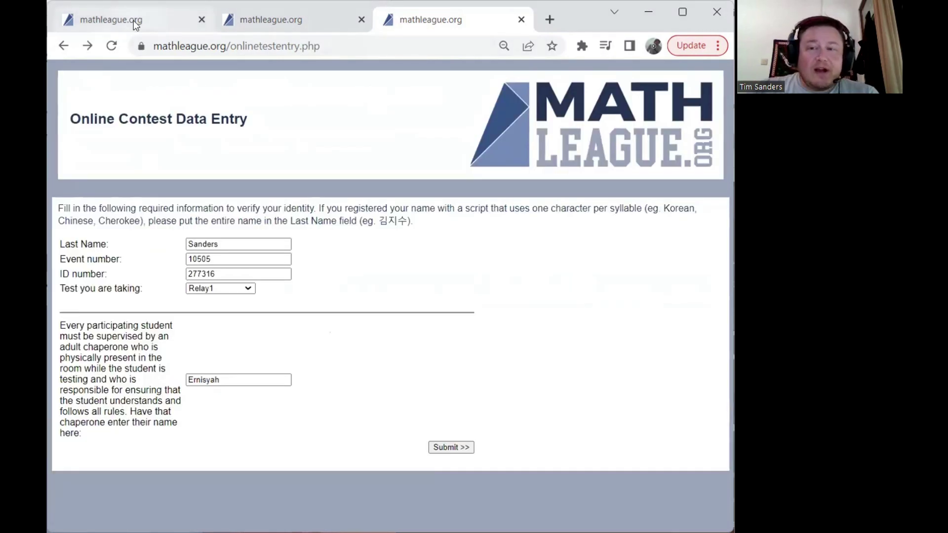
# Step: Check the 'Test you are taking' dropdown and leave Relay1 selected
pyautogui.click(214, 291)
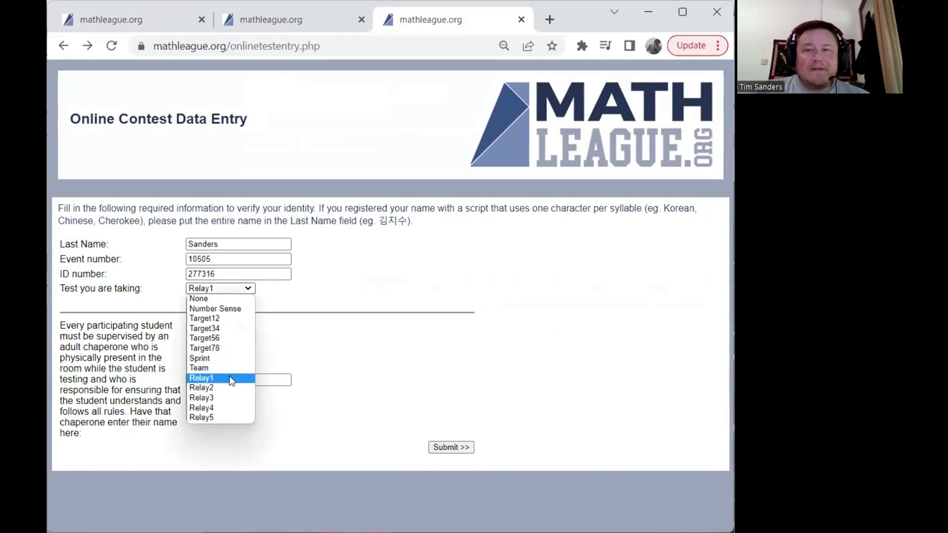
pyautogui.click(433, 297)
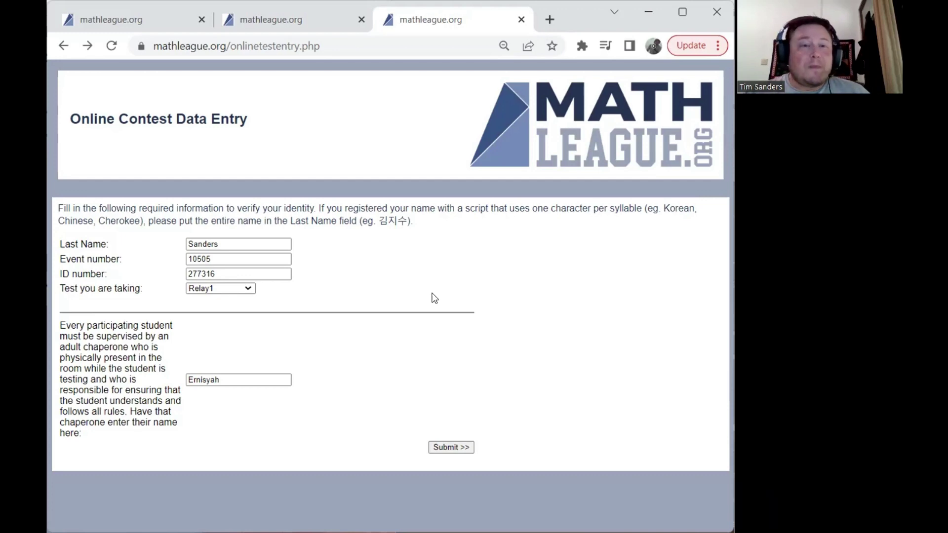
# Step: On the on-demand instructions tab, select the support e-mail address in the login instructions
pyautogui.click(125, 29)
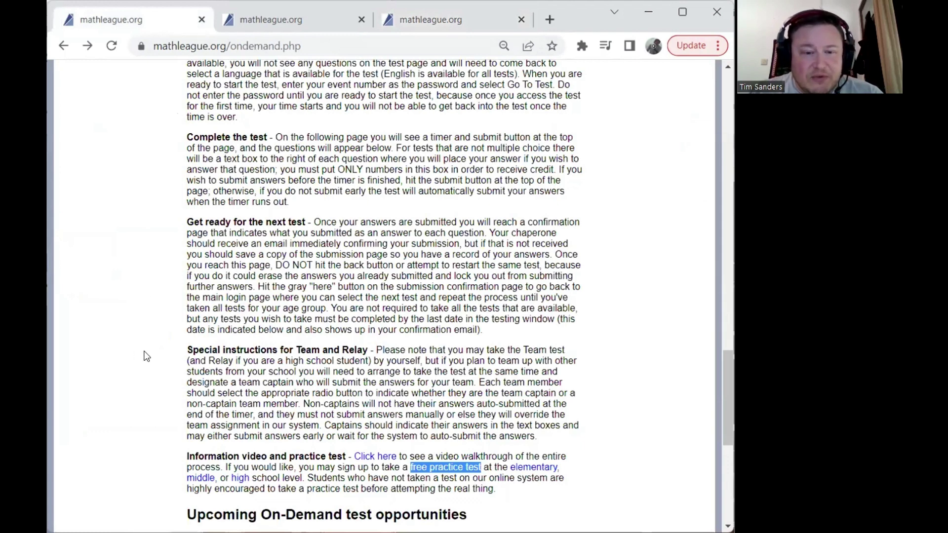
pyautogui.scroll(3, 146, 357)
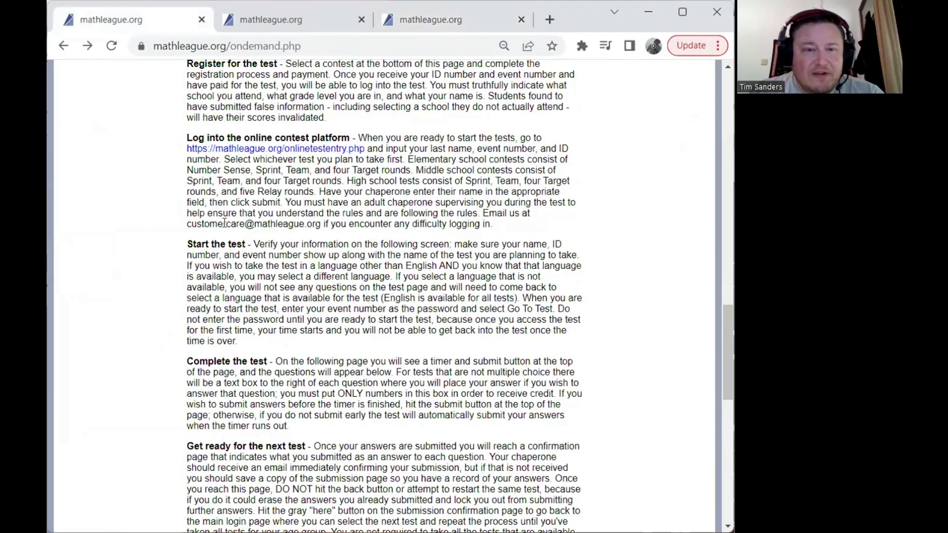
pyautogui.doubleClick(201, 225)
pyautogui.moveTo(257, 228); pyautogui.dragTo(321, 234)
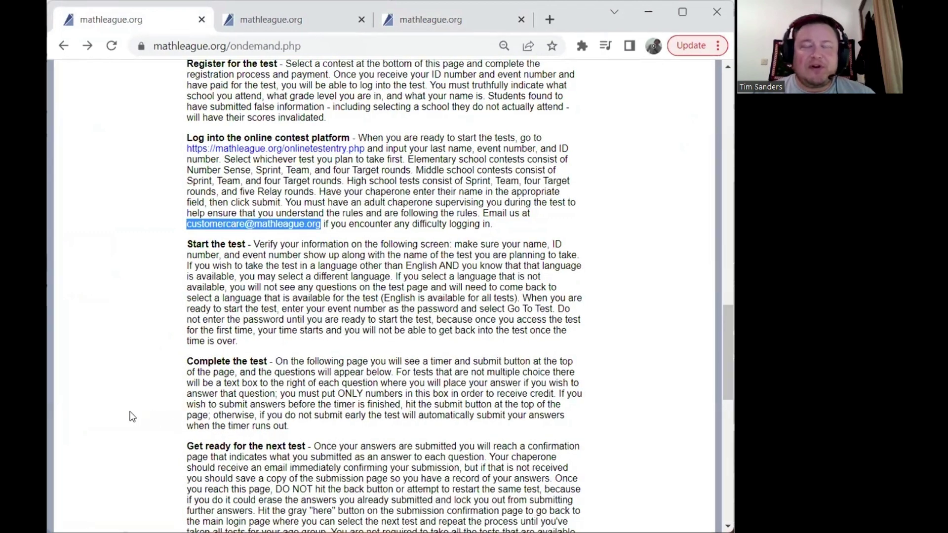
pyautogui.scroll(-1, 150, 429)
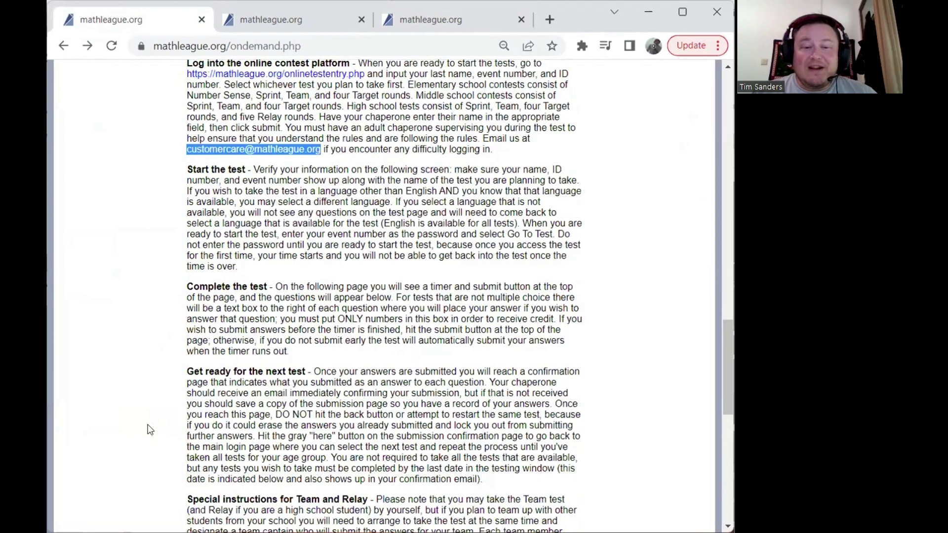